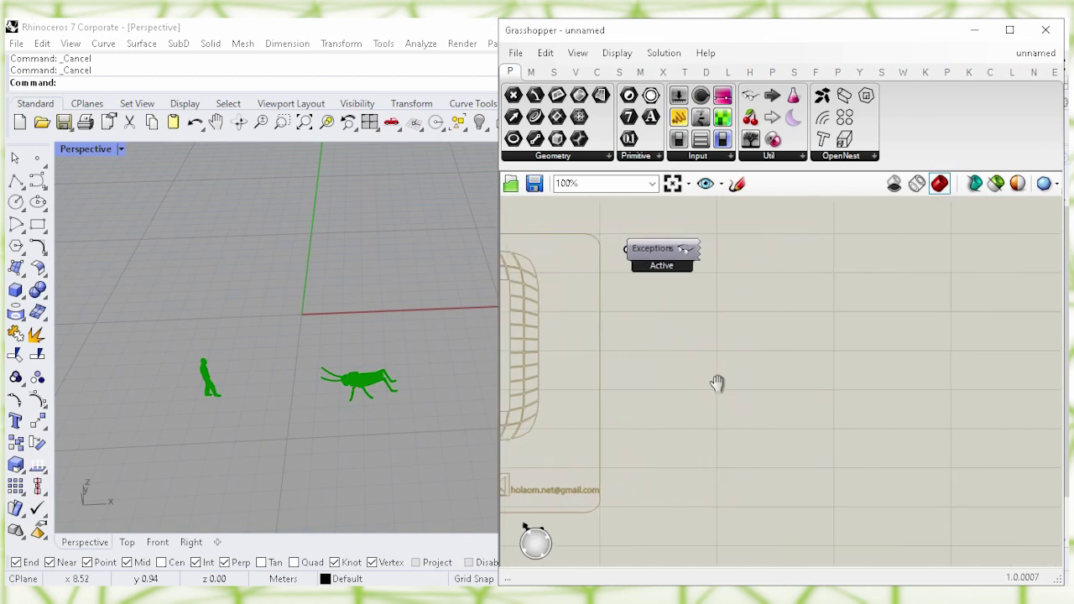
Step: Add a Sphere component to the empty area of the Grasshopper canvas
{"action": "double_click", "coordinate": [856, 383]}
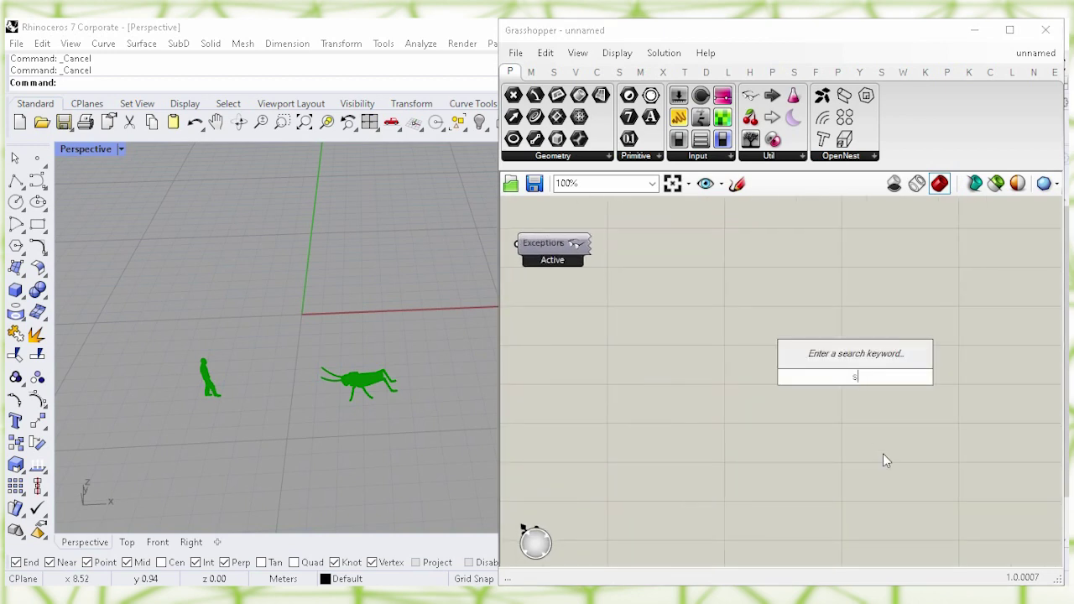
{"action": "type", "text": "sph"}
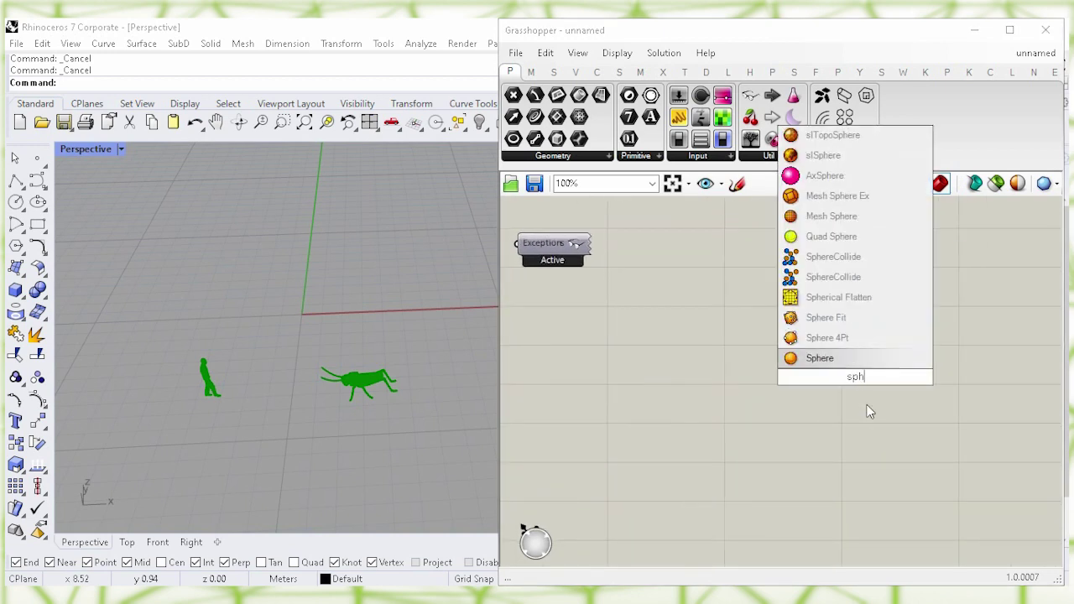
{"action": "left_click", "coordinate": [868, 359]}
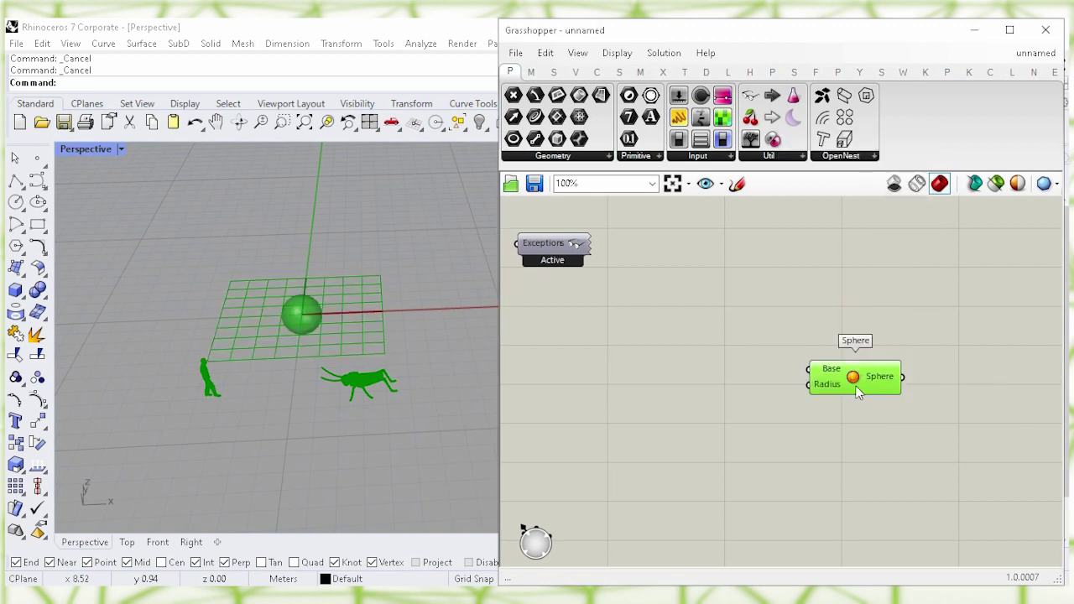
{"action": "left_click", "coordinate": [679, 411]}
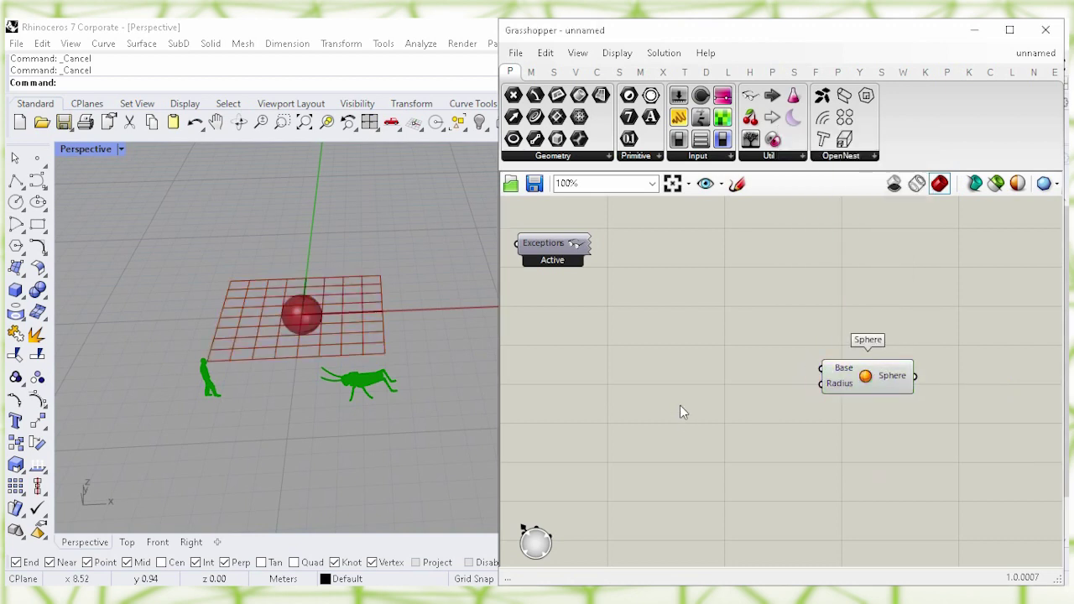
Step: Create a number slider from 6.0, feed it into the Sphere's Radius and set it to 5.5
{"action": "double_click", "coordinate": [679, 420]}
{"action": "type", "text": "6.0"}
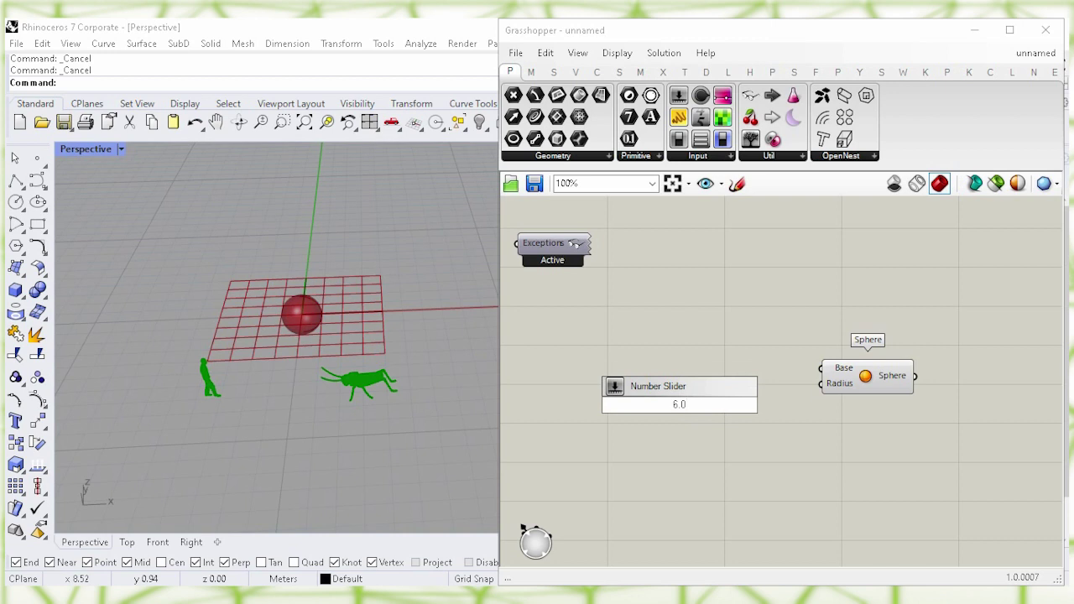
{"action": "key", "text": "Return"}
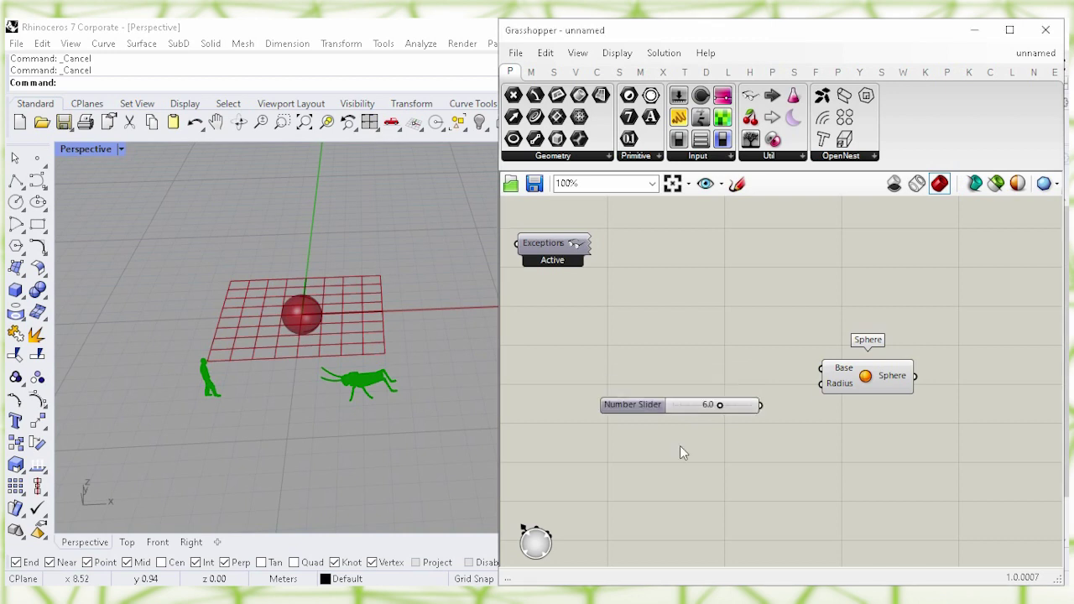
{"action": "left_click_drag", "start_coordinate": [761, 408], "coordinate": [821, 385]}
{"action": "left_click_drag", "start_coordinate": [734, 410], "coordinate": [726, 408]}
{"action": "left_click", "coordinate": [878, 461]}
{"action": "right_click_drag", "start_coordinate": [878, 460], "coordinate": [777, 432]}
{"action": "left_click_drag", "start_coordinate": [765, 369], "coordinate": [739, 364]}
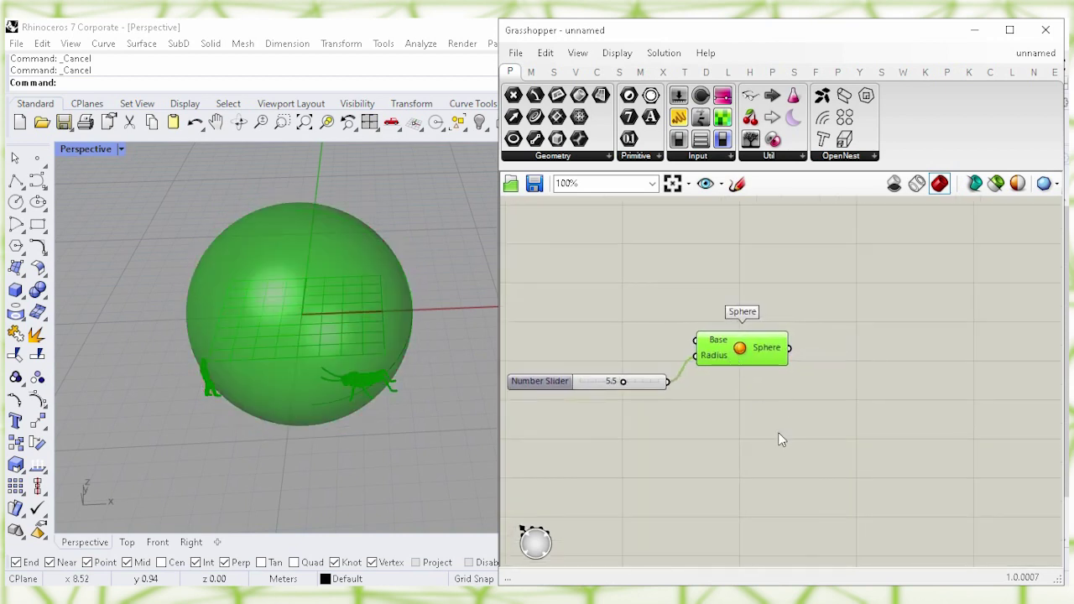
Step: Add a Move component and place it to the right of and below the Sphere component
{"action": "left_click", "coordinate": [777, 431]}
{"action": "double_click", "coordinate": [820, 459]}
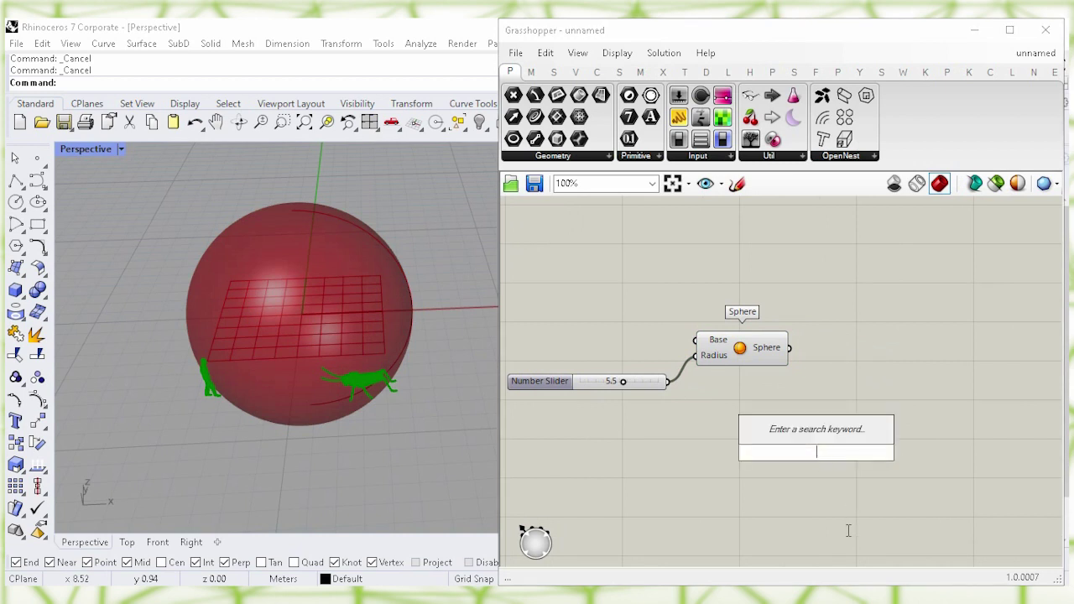
{"action": "type", "text": "move"}
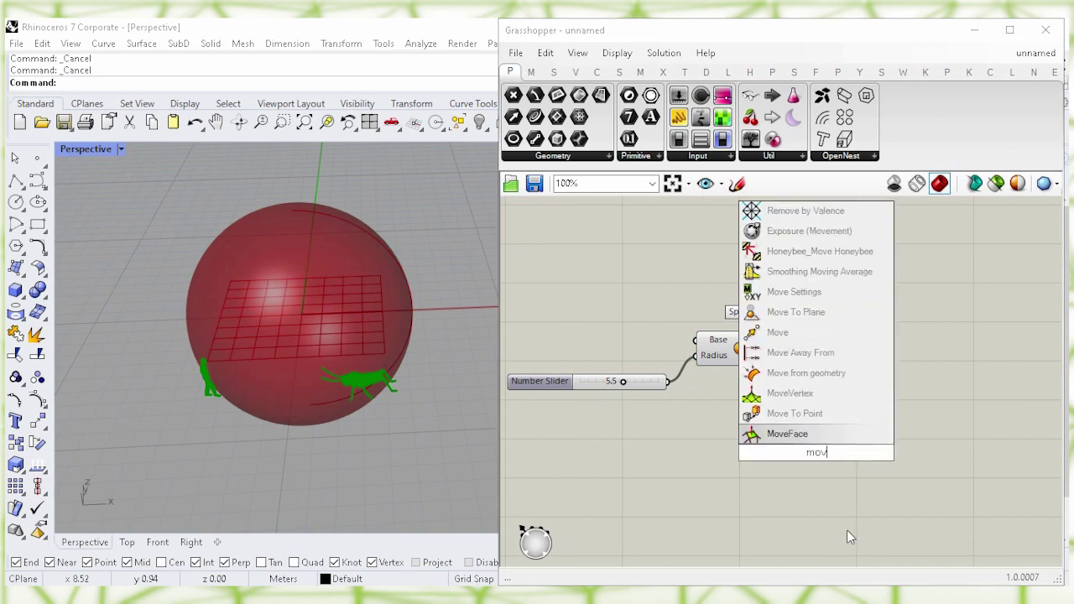
{"action": "left_click", "coordinate": [818, 434]}
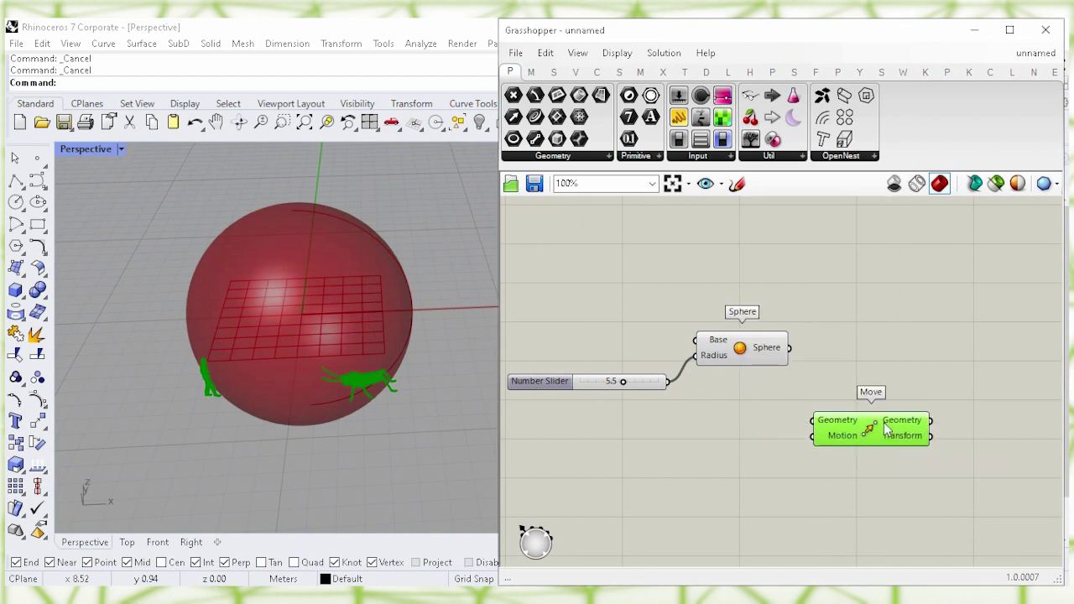
{"action": "left_click_drag", "start_coordinate": [818, 427], "coordinate": [873, 412]}
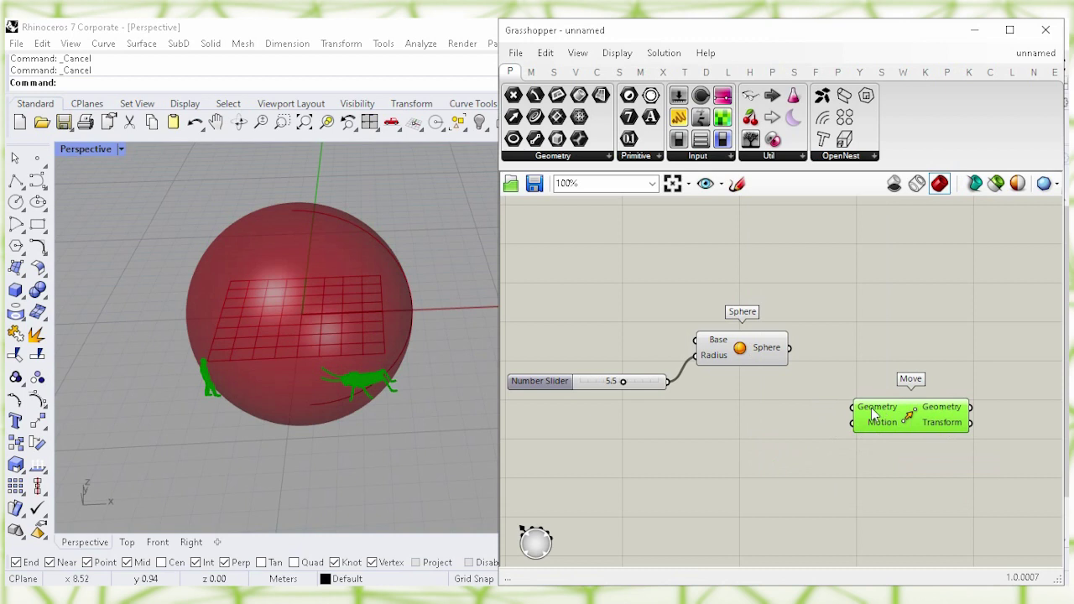
Step: Add a Bounding Box component below the Sphere and feed the Sphere output into its Content input
{"action": "double_click", "coordinate": [745, 439]}
{"action": "type", "text": "boundi"}
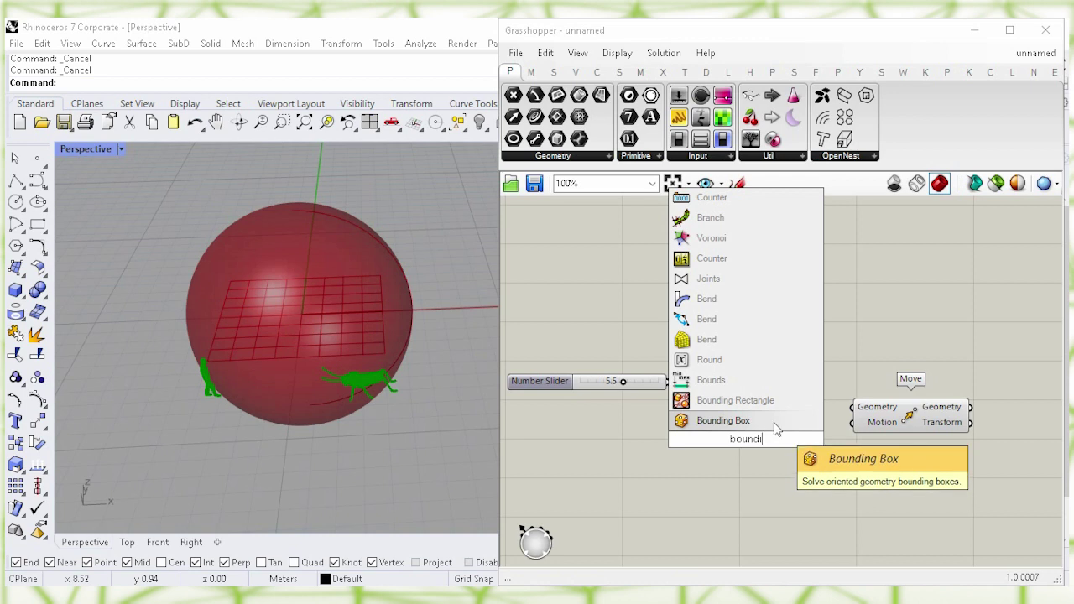
{"action": "left_click", "coordinate": [773, 422]}
{"action": "left_click_drag", "start_coordinate": [774, 452], "coordinate": [786, 453]}
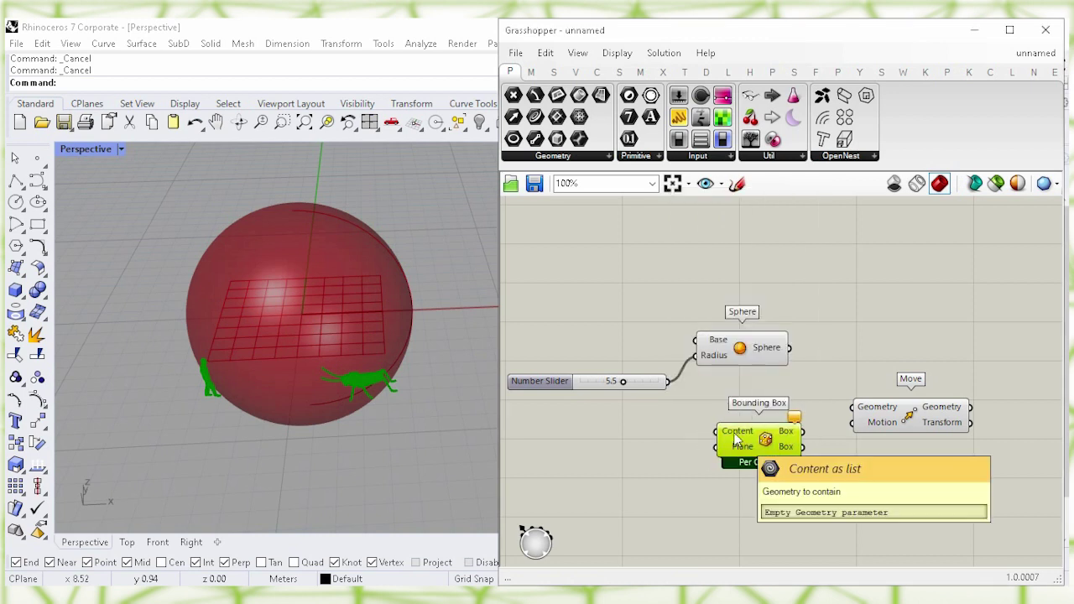
{"action": "left_click_drag", "start_coordinate": [788, 347], "coordinate": [794, 439]}
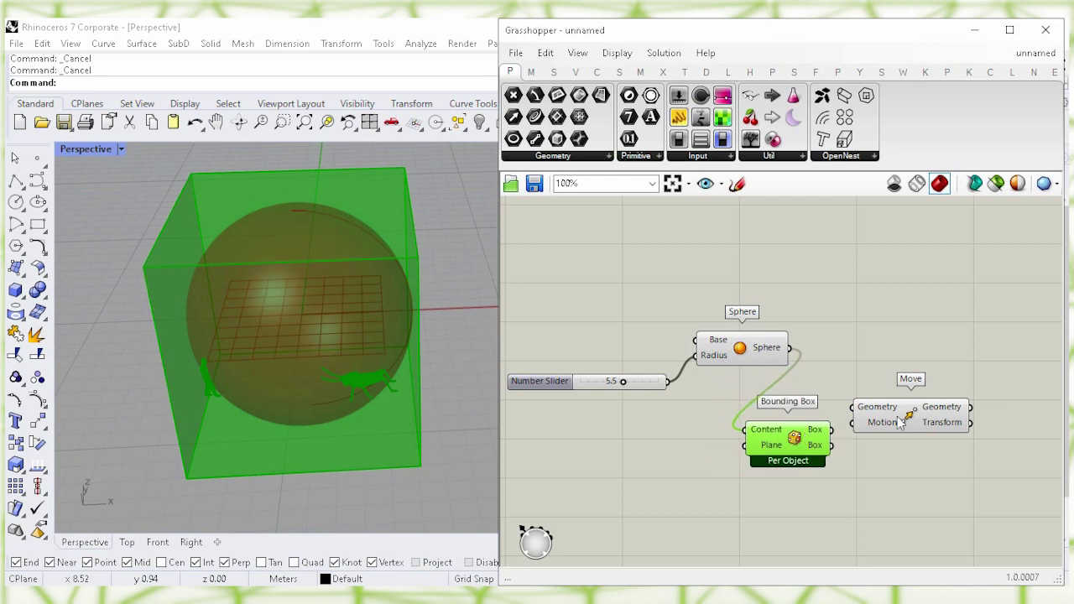
{"action": "left_click", "coordinate": [864, 354]}
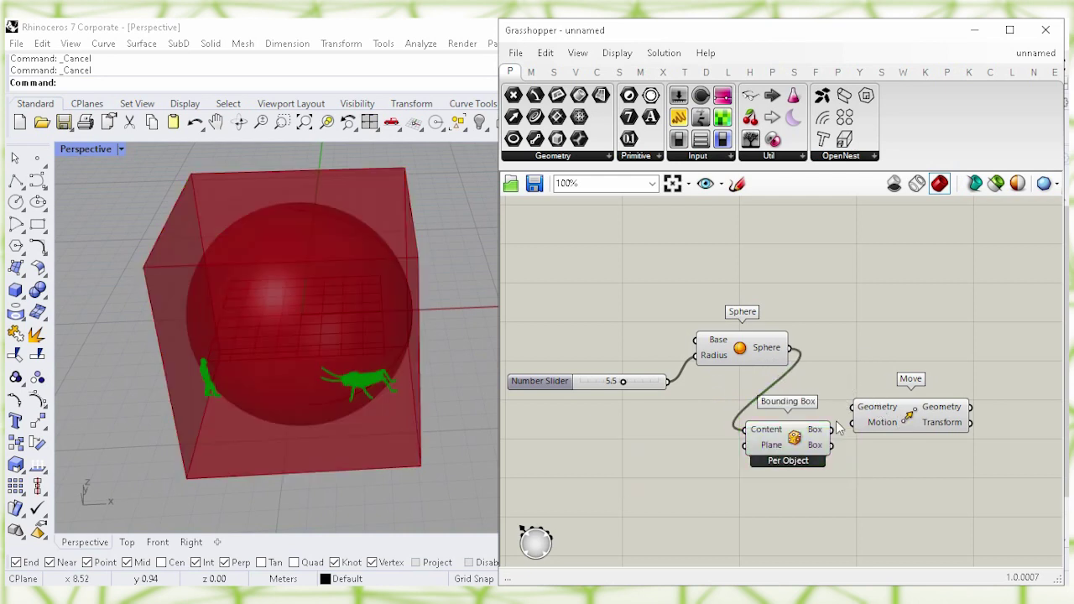
Step: Wire the Bounding Box's Box output to Move's Geometry input and space the two components apart
{"action": "left_click_drag", "start_coordinate": [832, 431], "coordinate": [902, 411]}
{"action": "left_click_drag", "start_coordinate": [786, 453], "coordinate": [814, 453]}
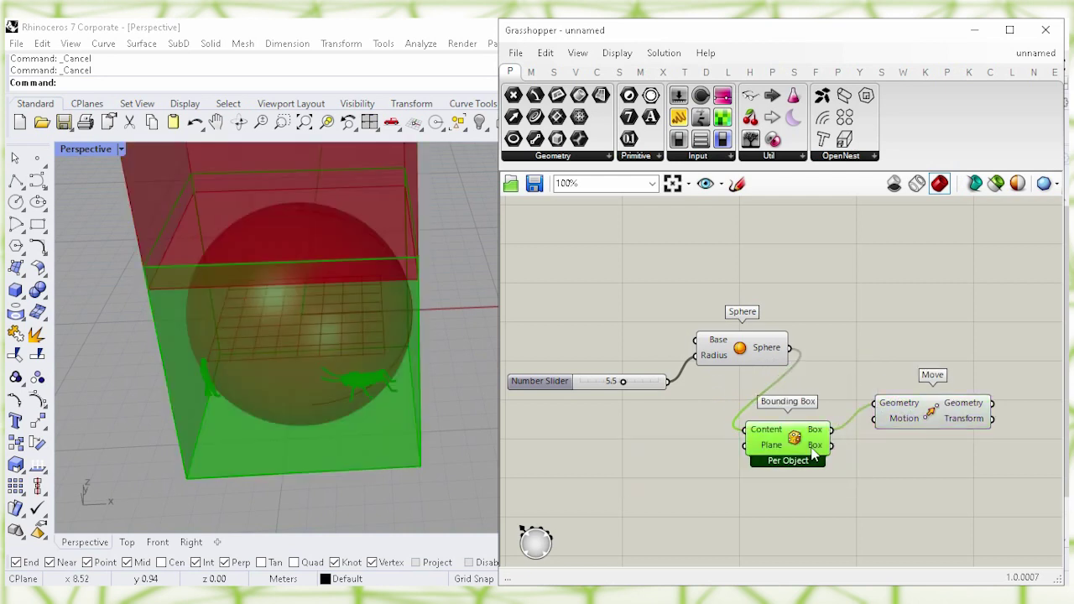
{"action": "left_click_drag", "start_coordinate": [926, 417], "coordinate": [931, 411]}
Step: Turn off the Bounding Box preview and move the Bounding Box and Move components farther apart
{"action": "left_click", "coordinate": [823, 446]}
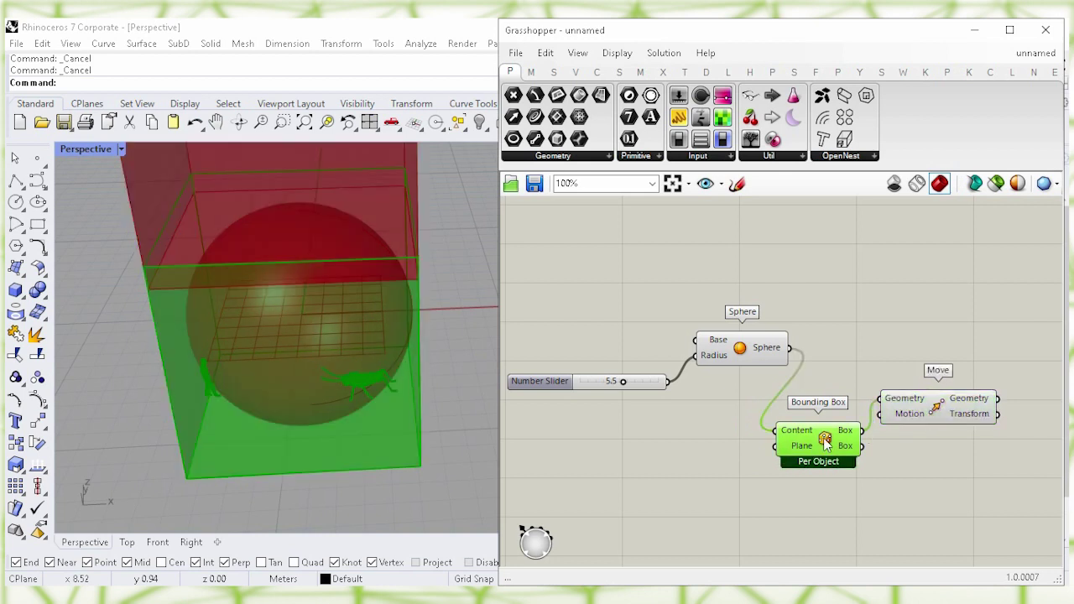
{"action": "right_click", "coordinate": [826, 443]}
{"action": "left_click", "coordinate": [993, 467]}
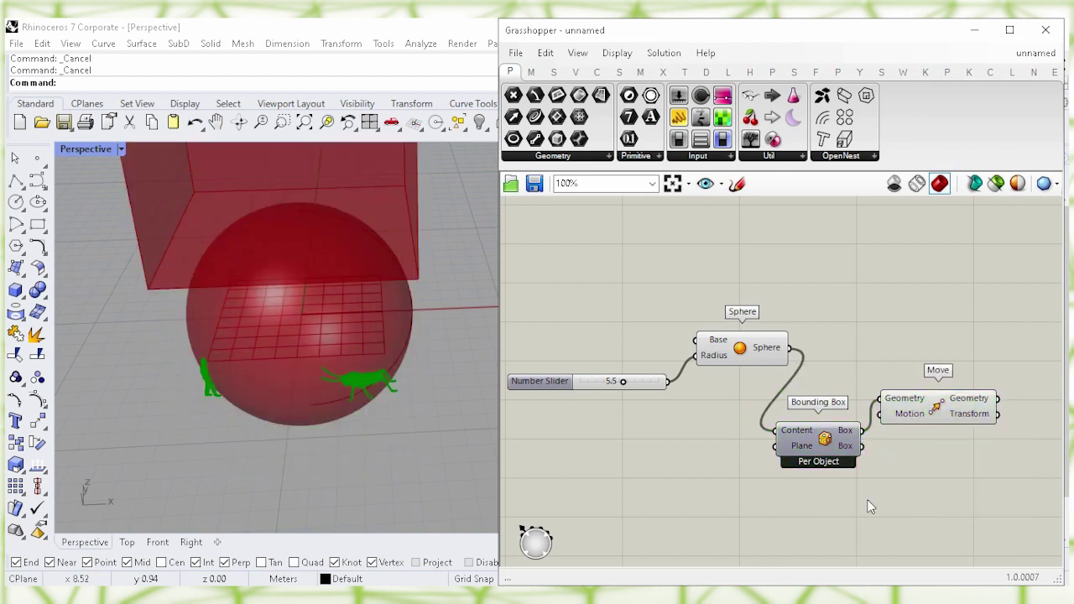
{"action": "left_click_drag", "start_coordinate": [927, 416], "coordinate": [932, 387]}
{"action": "left_click", "coordinate": [818, 436]}
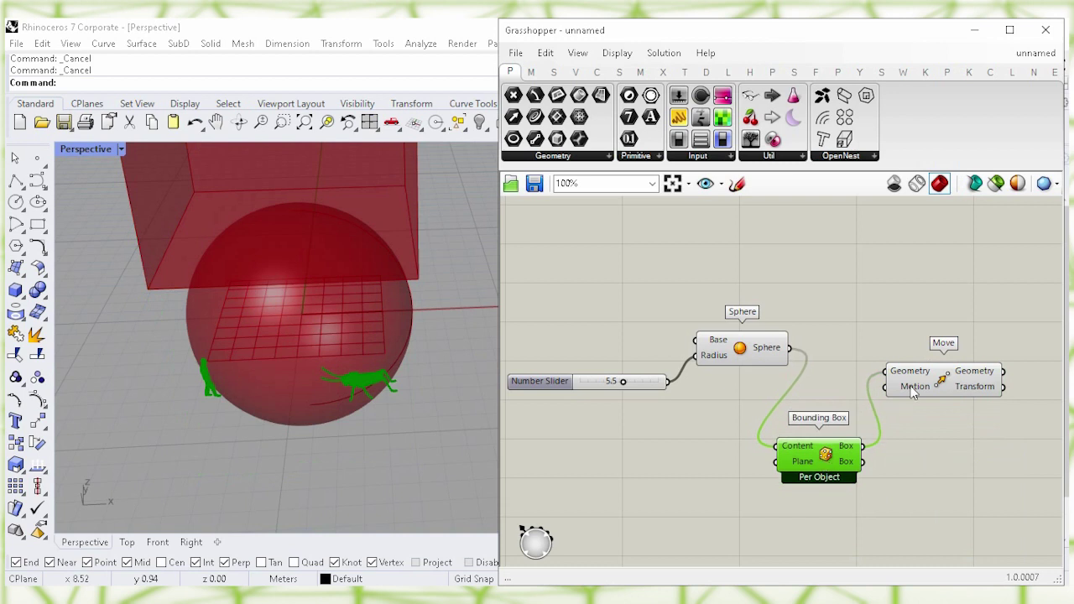
Step: Add a Unit Z vector above the Sphere and connect it to Move's Motion input
{"action": "double_click", "coordinate": [845, 290]}
{"action": "type", "text": "unit z"}
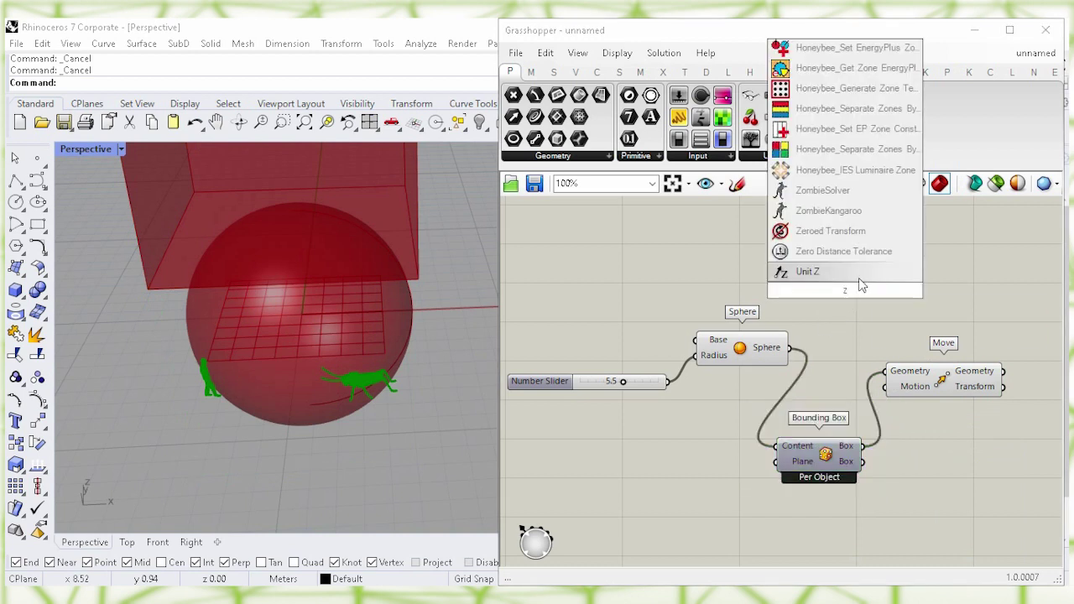
{"action": "left_click", "coordinate": [859, 277]}
{"action": "left_click_drag", "start_coordinate": [861, 293], "coordinate": [884, 386]}
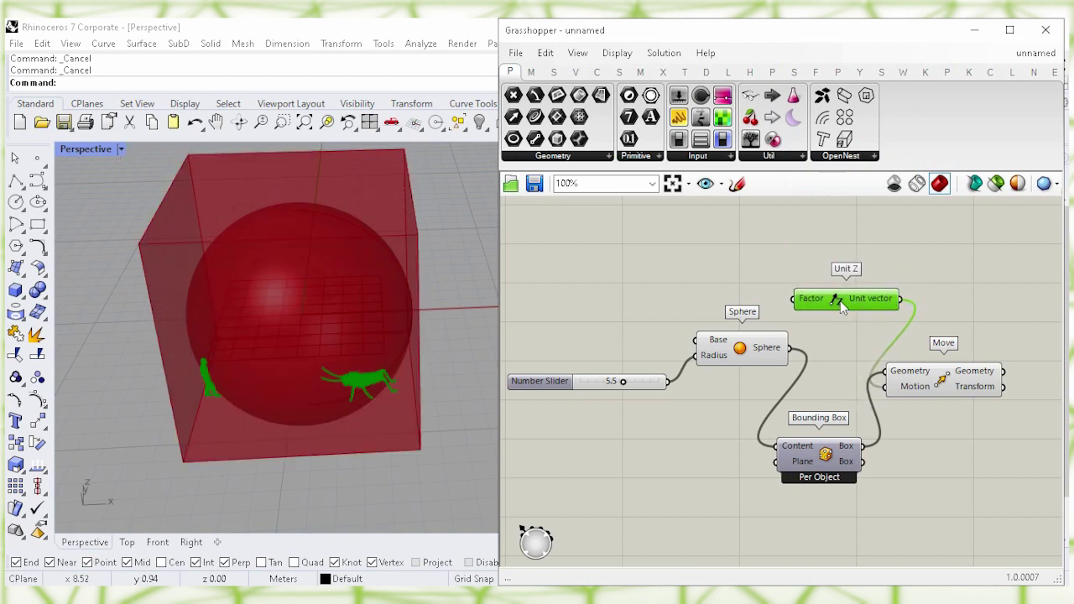
{"action": "left_click_drag", "start_coordinate": [815, 304], "coordinate": [812, 292]}
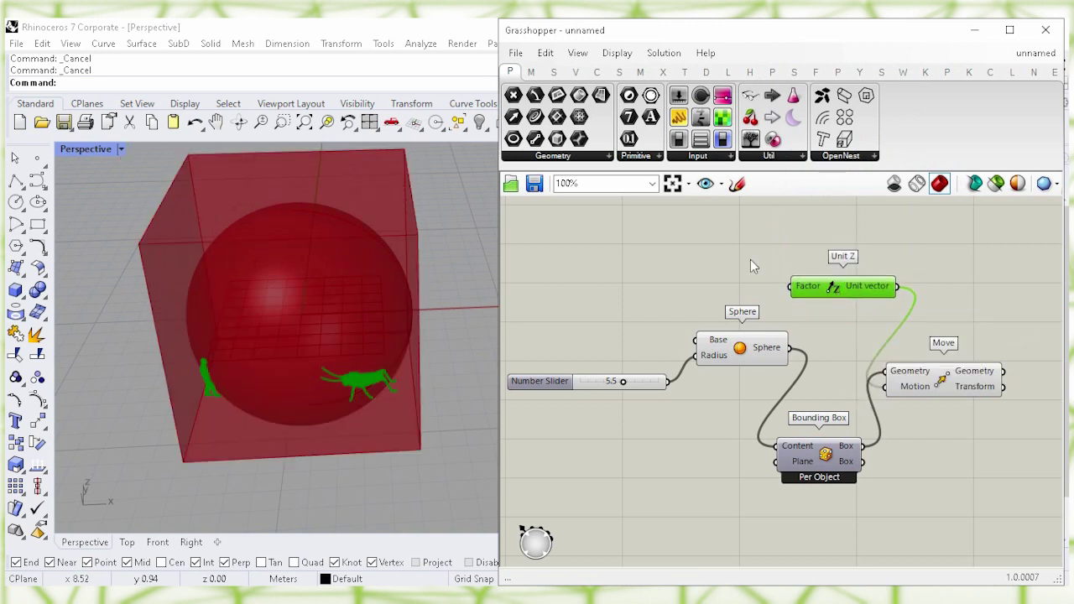
Step: Add a Negative component, wire its Result to Unit Z's Factor and align it beside Unit Z
{"action": "double_click", "coordinate": [702, 258]}
{"action": "type", "text": "neg"}
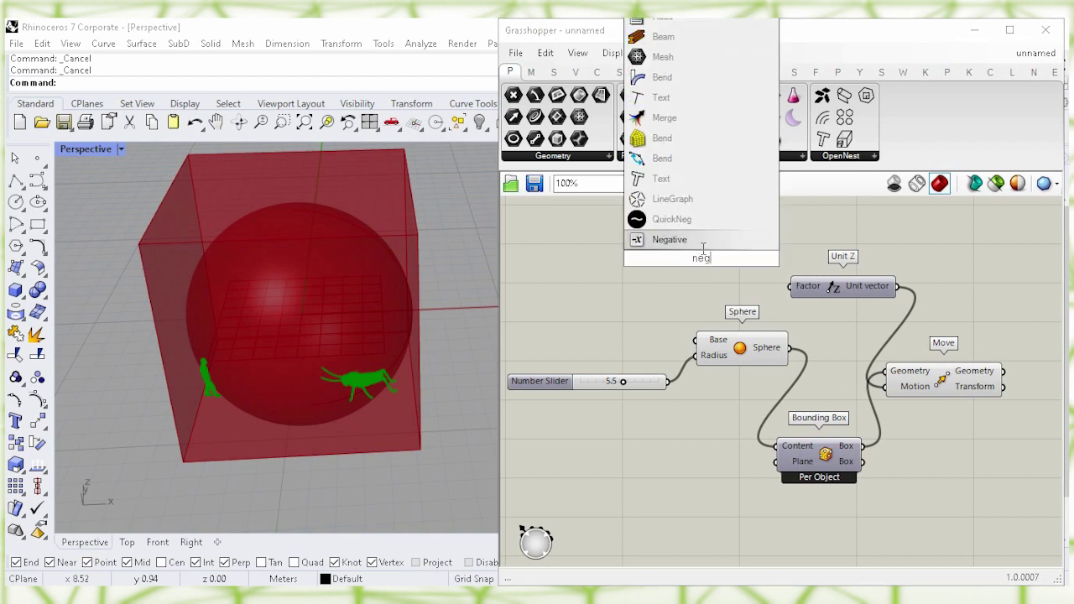
{"action": "left_click", "coordinate": [671, 240]}
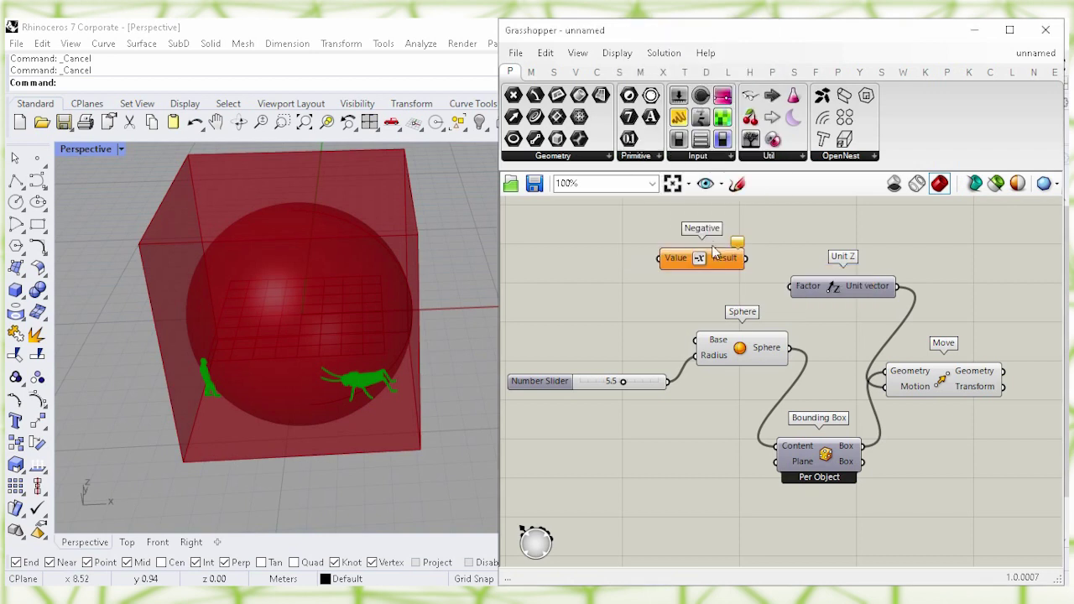
{"action": "left_click_drag", "start_coordinate": [745, 258], "coordinate": [753, 289]}
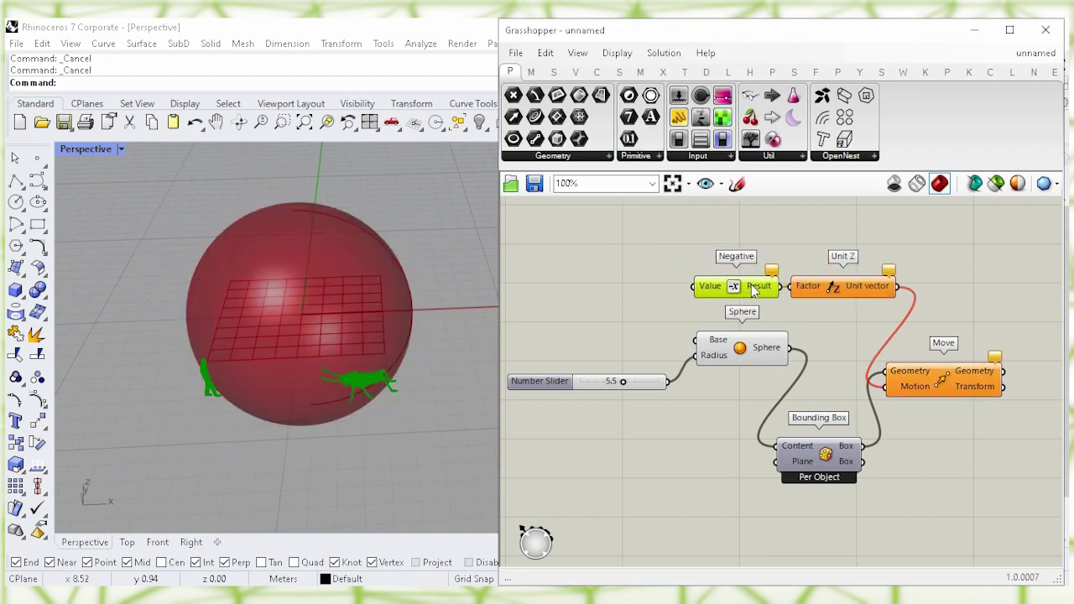
Step: Connect the radius slider to Negative's Value input so the box moves down by the sphere's radius
{"action": "left_click_drag", "start_coordinate": [641, 381], "coordinate": [694, 286]}
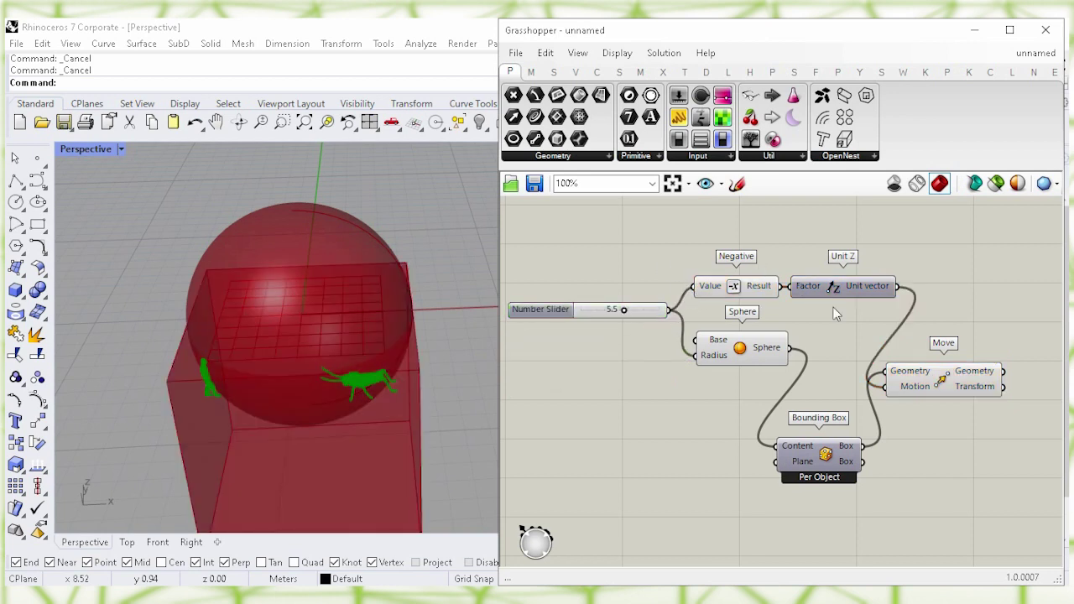
{"action": "left_click", "coordinate": [929, 390]}
{"action": "left_click", "coordinate": [928, 448]}
{"action": "scroll", "coordinate": [327, 369], "scroll_direction": "down", "scroll_amount": 3}
{"action": "scroll", "coordinate": [331, 329], "scroll_direction": "up", "scroll_amount": 4}
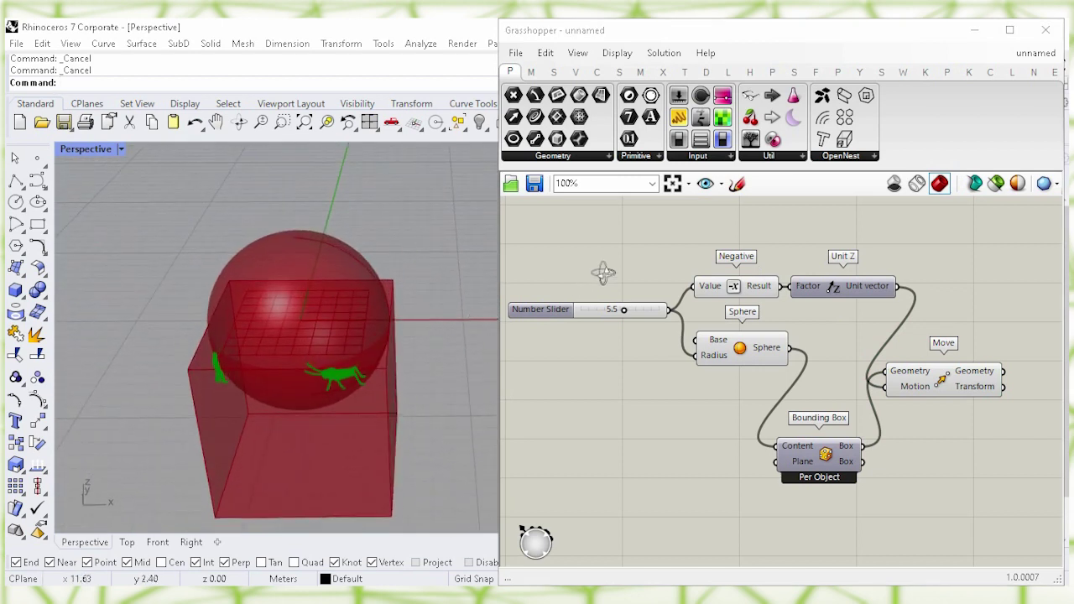
Step: Turn off the Sphere component's preview
{"action": "left_click", "coordinate": [743, 359]}
{"action": "right_click", "coordinate": [740, 351]}
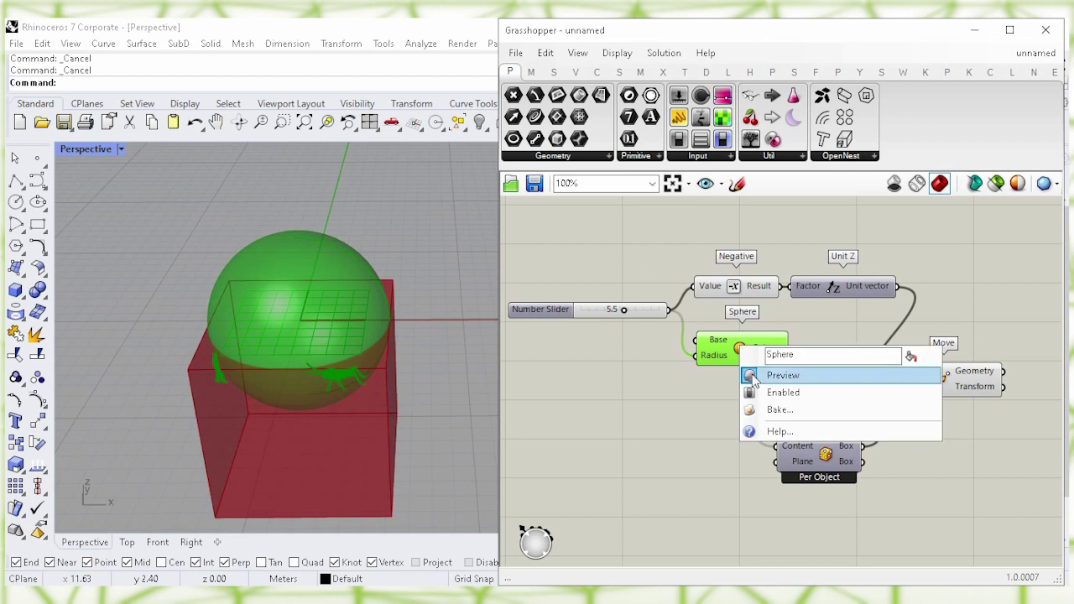
{"action": "left_click", "coordinate": [904, 379]}
Step: Add a Solid Difference component to the upper right of the Move component
{"action": "right_click_drag", "start_coordinate": [961, 290], "coordinate": [815, 285]}
{"action": "left_click", "coordinate": [810, 375]}
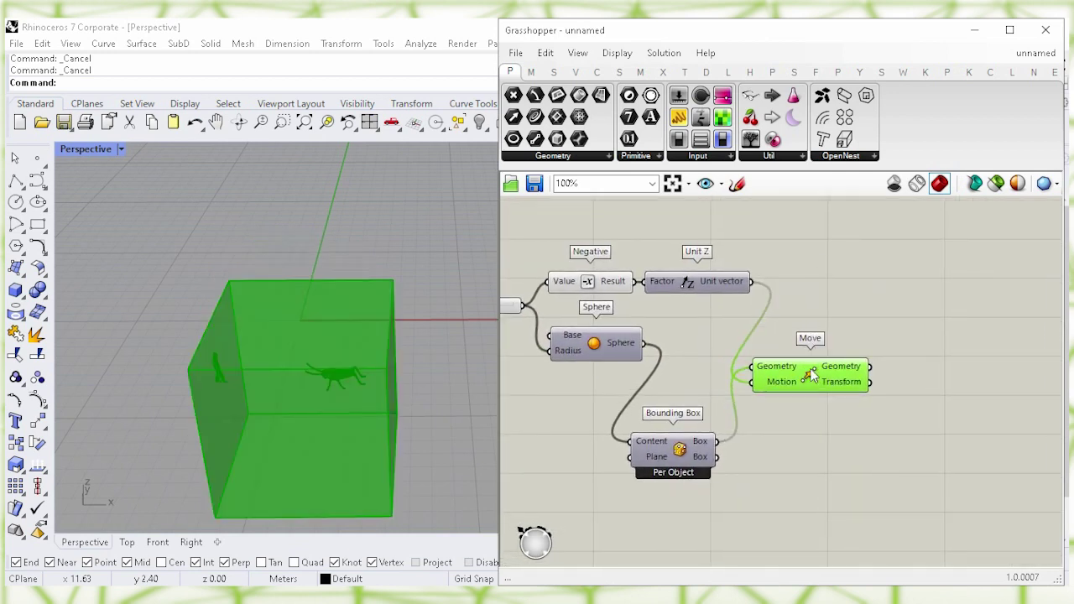
{"action": "left_click", "coordinate": [916, 342]}
{"action": "double_click", "coordinate": [916, 337]}
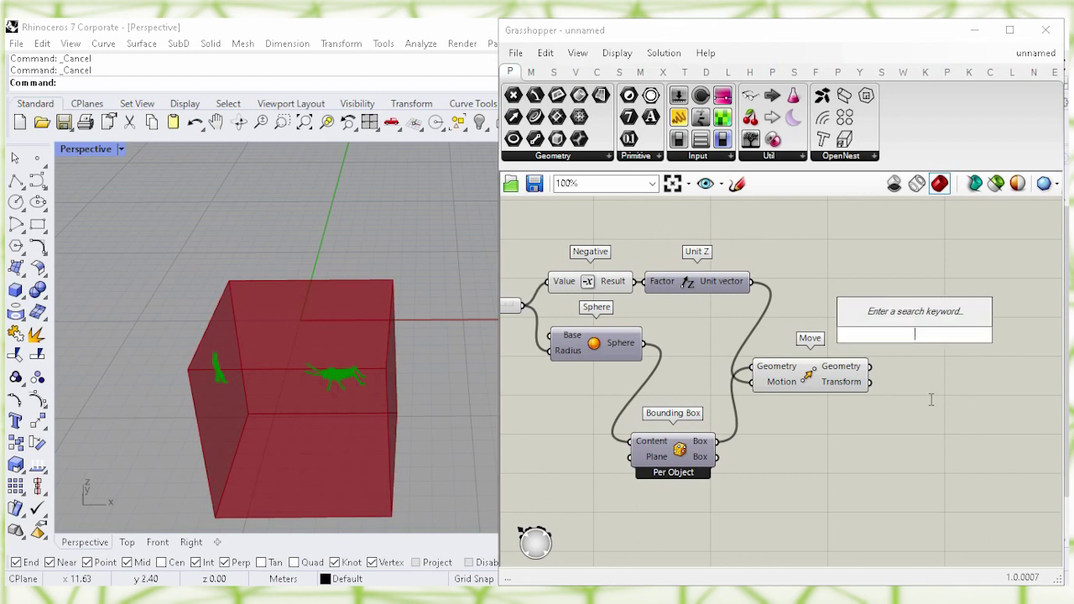
{"action": "type", "text": "soli"}
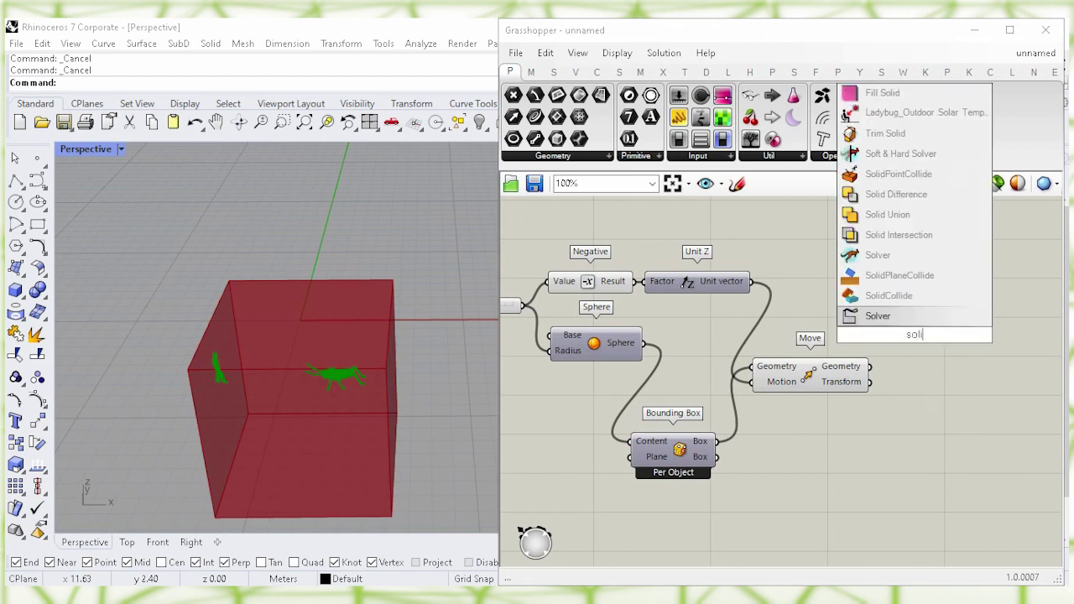
{"action": "type", "text": "d di"}
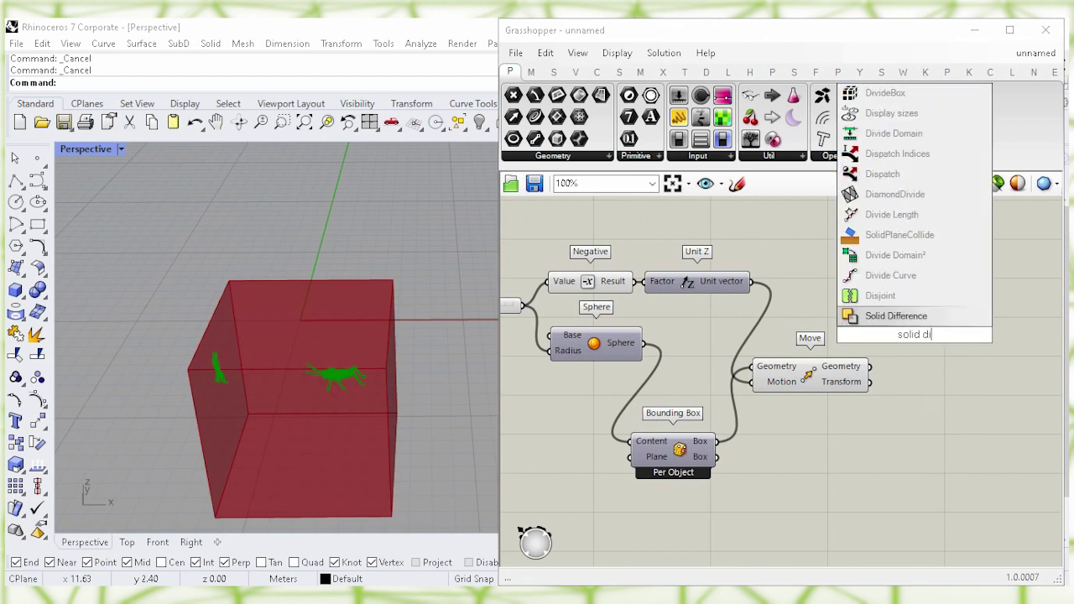
{"action": "left_click", "coordinate": [935, 323]}
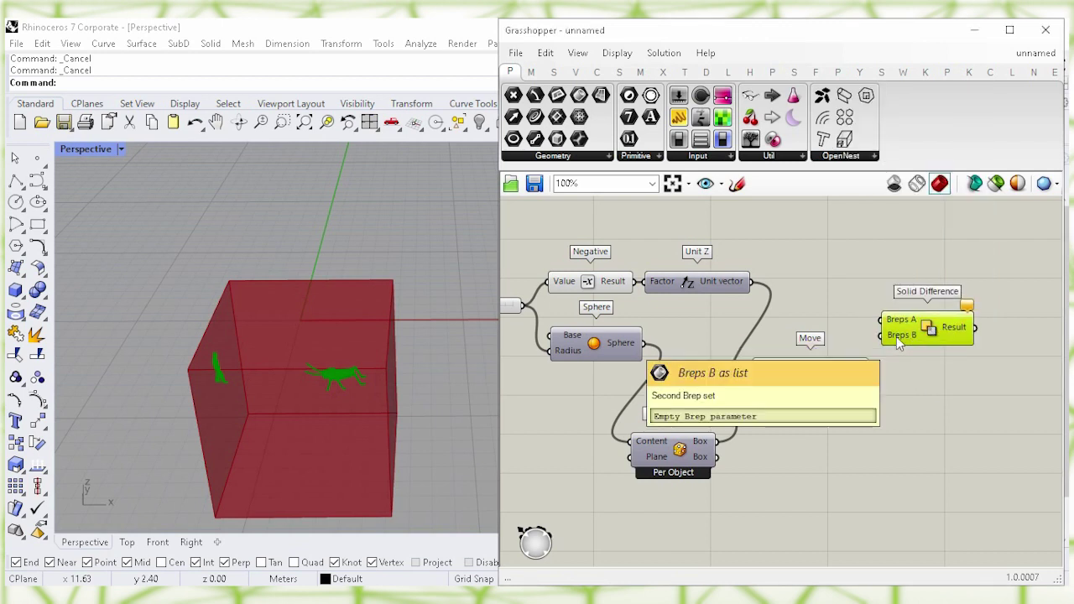
Step: Turn off the Move component's preview
{"action": "left_click", "coordinate": [801, 375]}
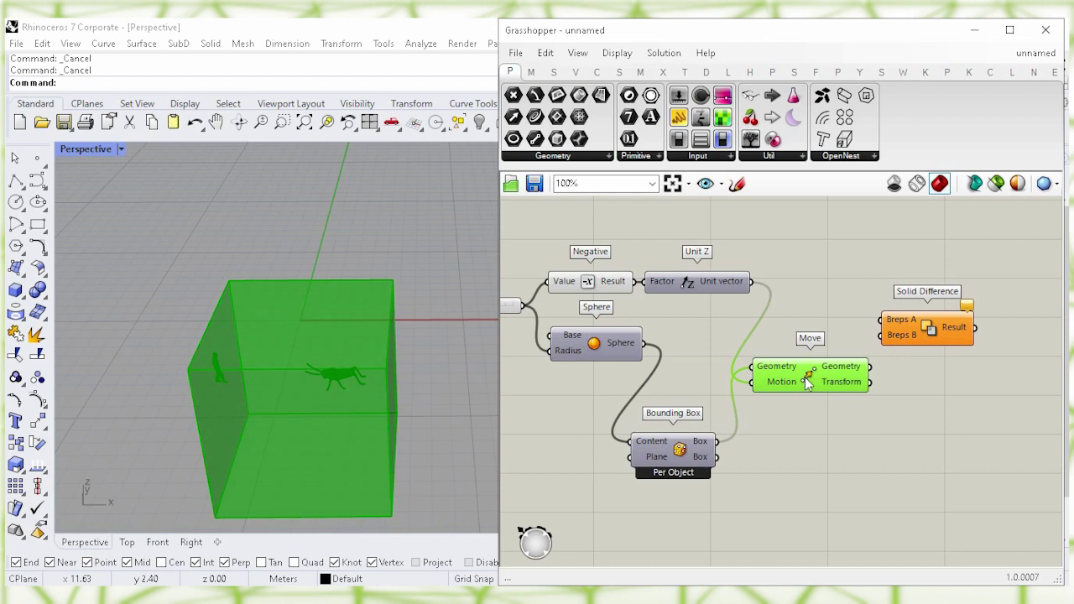
{"action": "right_click", "coordinate": [807, 377]}
{"action": "left_click", "coordinate": [986, 408]}
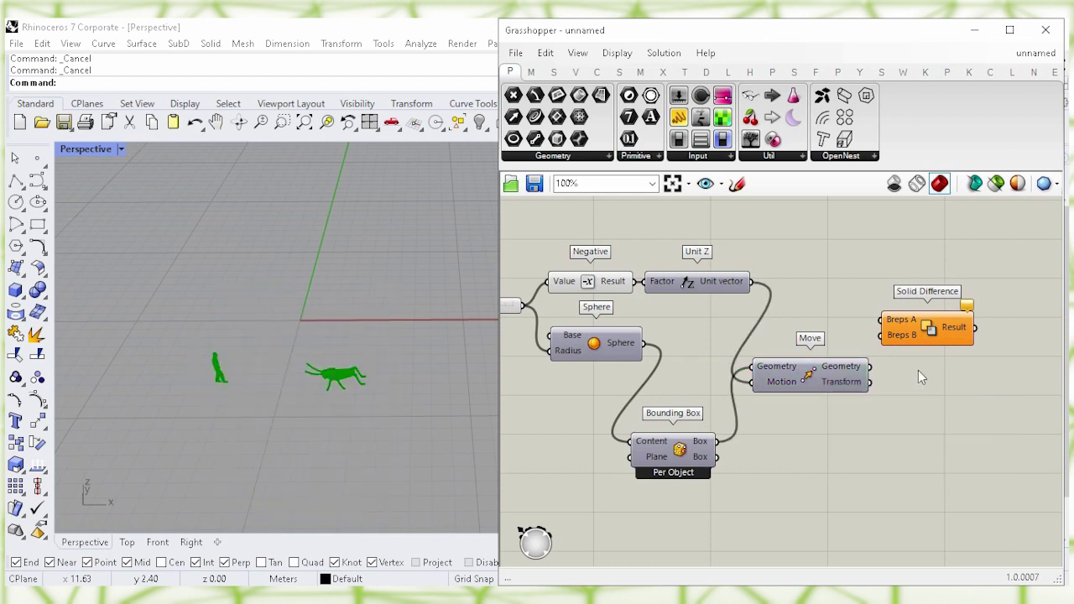
Step: Connect Move's Geometry output to Solid Difference's Breps B and the Sphere output to Breps A
{"action": "left_click_drag", "start_coordinate": [873, 375], "coordinate": [881, 335]}
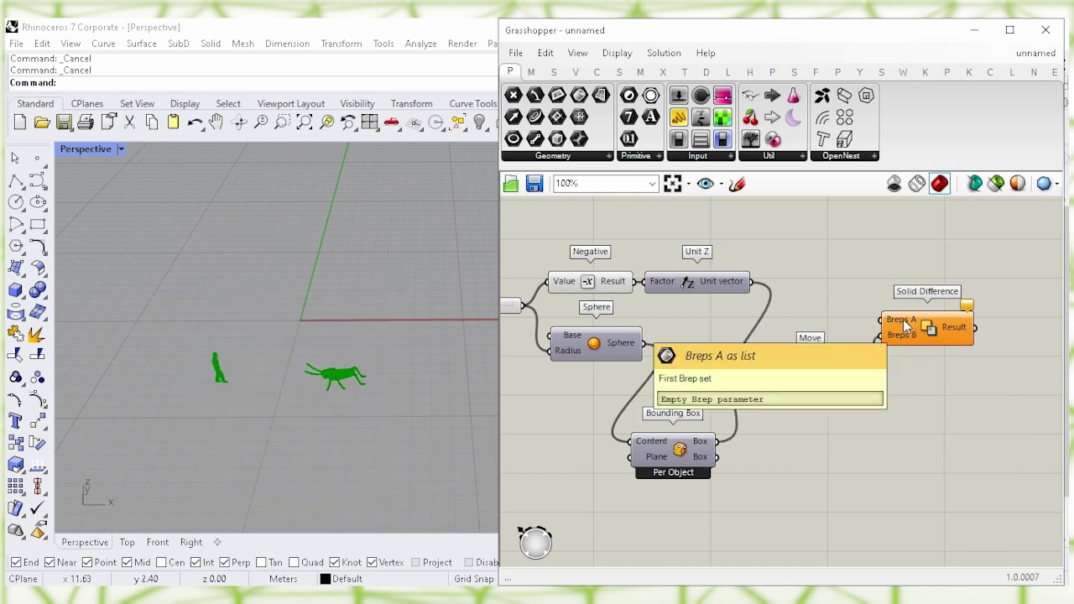
{"action": "left_click", "coordinate": [610, 349]}
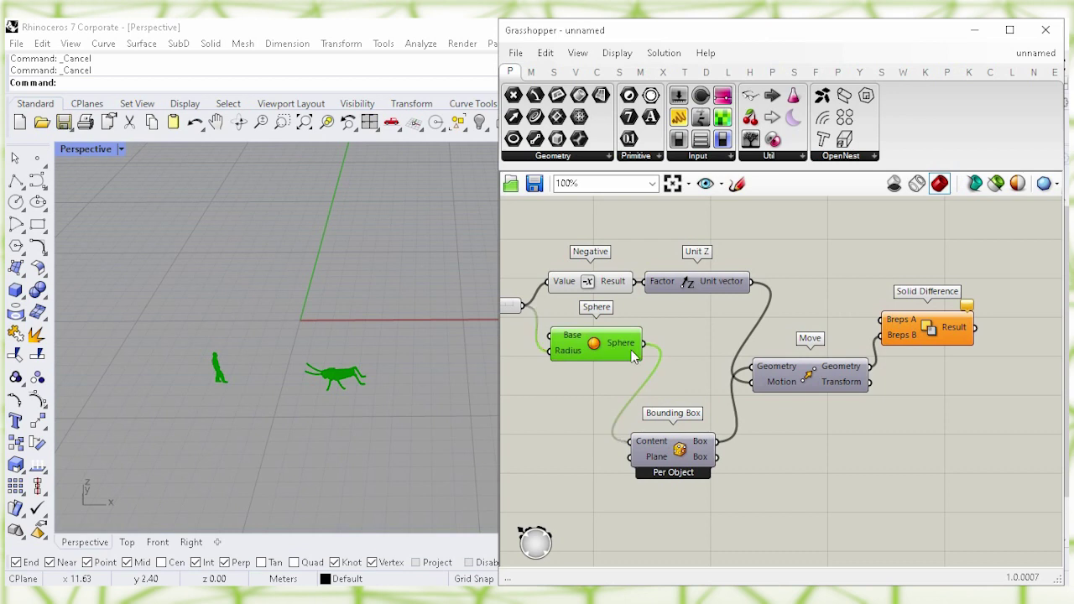
{"action": "left_click_drag", "start_coordinate": [643, 343], "coordinate": [885, 319]}
{"action": "left_click", "coordinate": [934, 333]}
{"action": "left_click", "coordinate": [940, 415]}
{"action": "right_click_drag", "start_coordinate": [316, 328], "coordinate": [379, 399]}
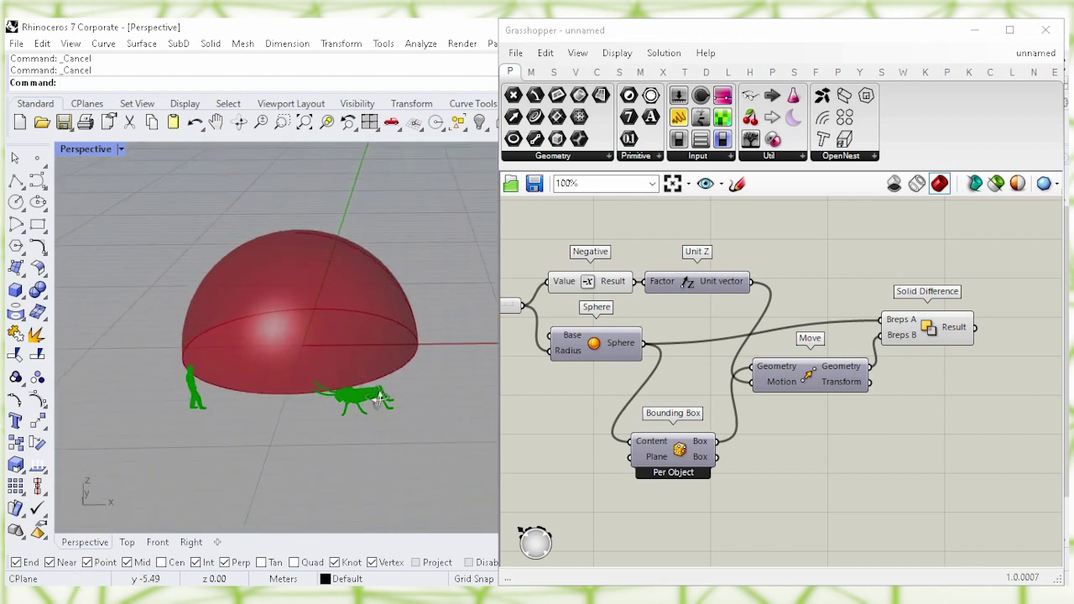
Step: Add an Area component beside Solid Difference and connect the Solid Difference Result to its Geometry input
{"action": "right_click_drag", "start_coordinate": [903, 437], "coordinate": [700, 409]}
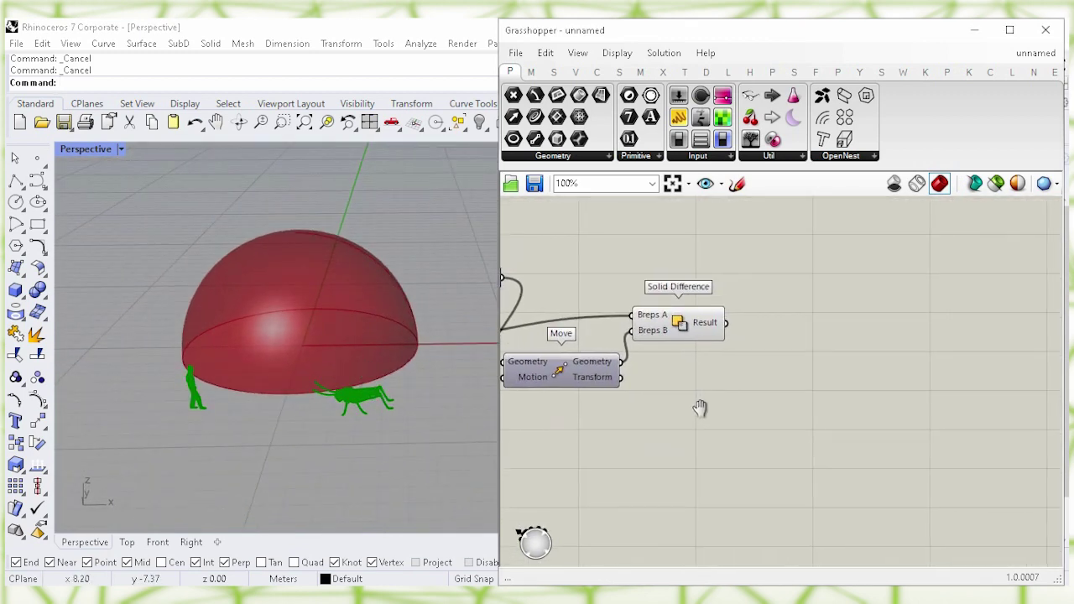
{"action": "double_click", "coordinate": [843, 409]}
{"action": "type", "text": "ar"}
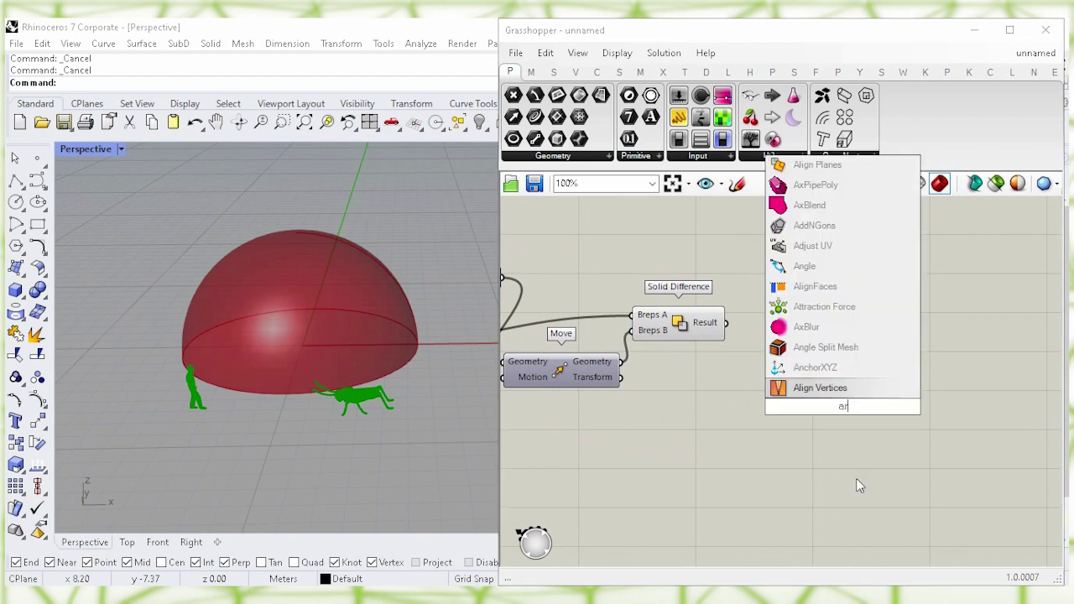
{"action": "type", "text": "ea"}
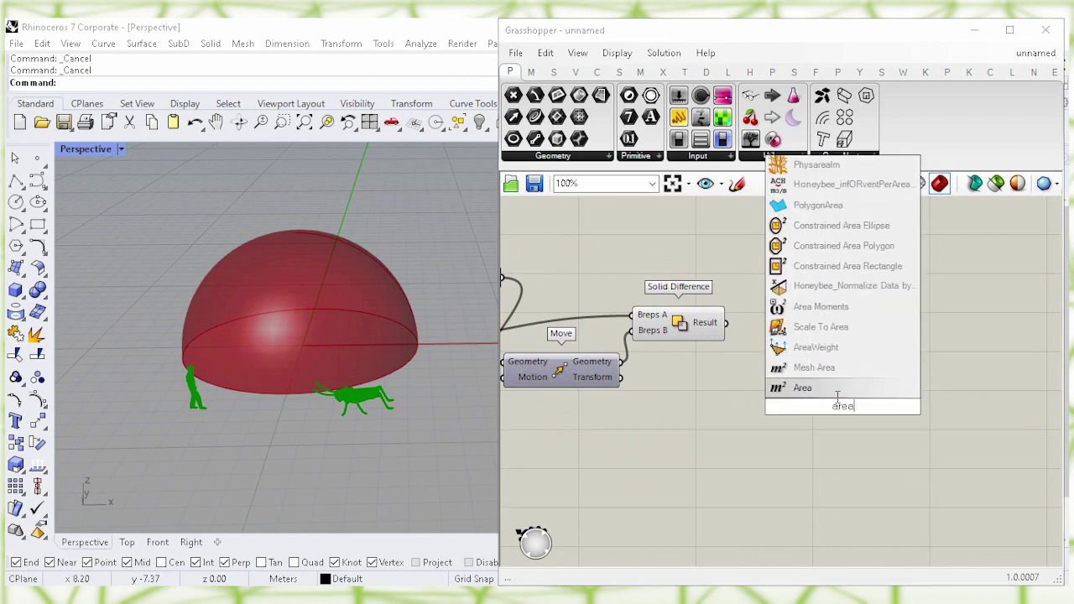
{"action": "left_click", "coordinate": [836, 391]}
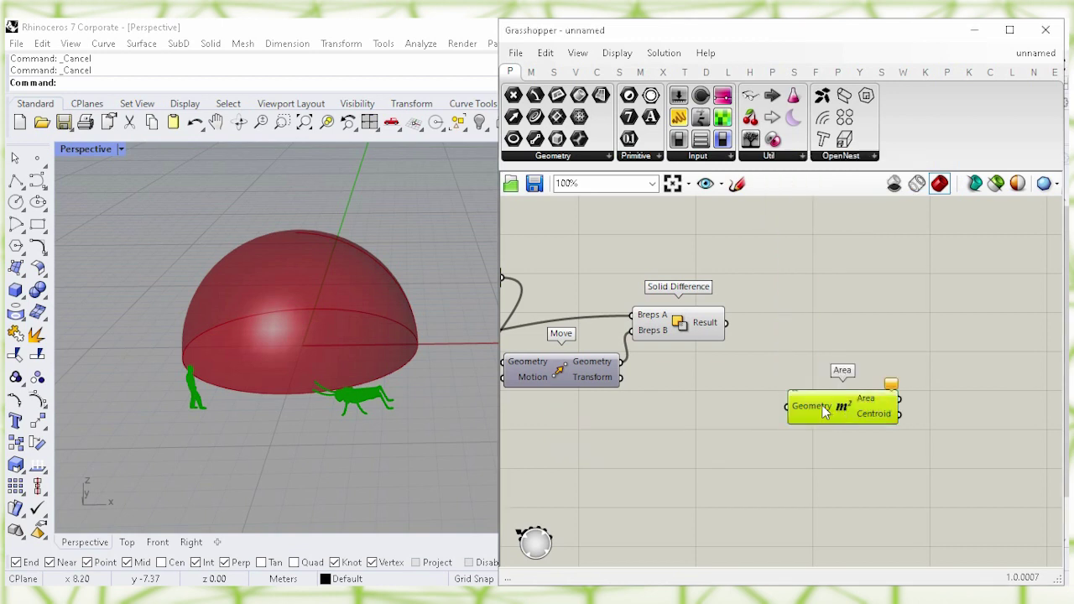
{"action": "left_click_drag", "start_coordinate": [725, 323], "coordinate": [797, 371]}
{"action": "left_click", "coordinate": [872, 465]}
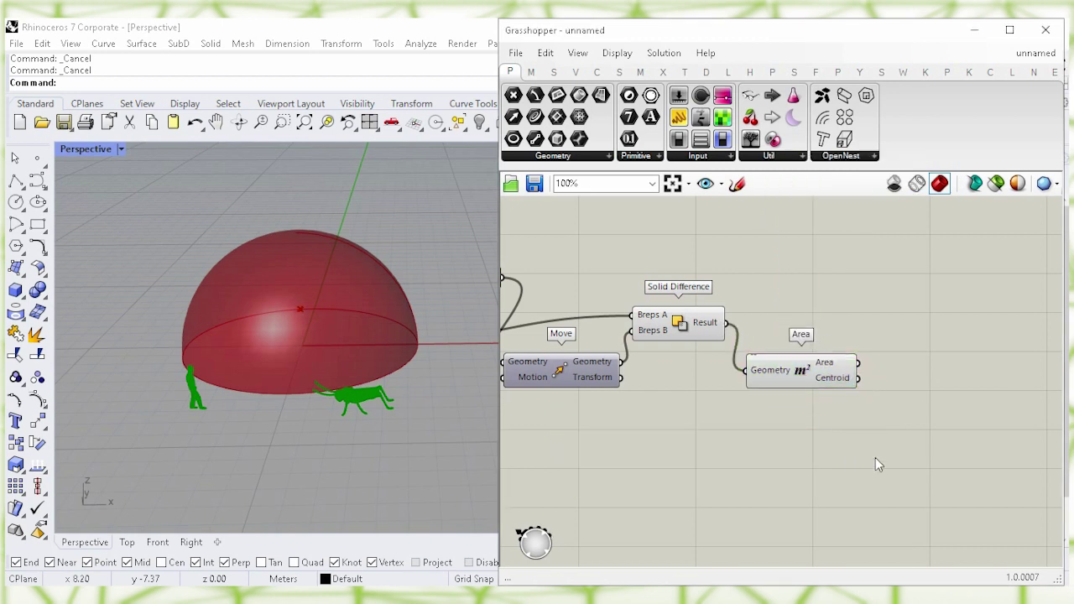
Step: Add a Plane Normal component beyond the Area component and connect Area's Centroid output to its Origin input
{"action": "right_click_drag", "start_coordinate": [918, 423], "coordinate": [696, 402]}
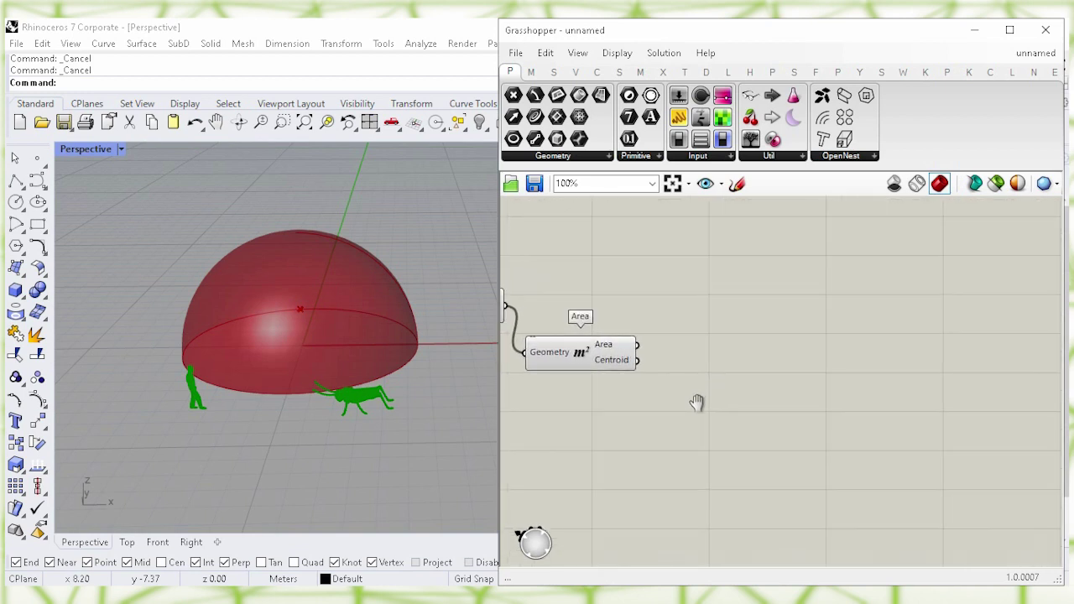
{"action": "double_click", "coordinate": [778, 360]}
{"action": "type", "text": "pla"}
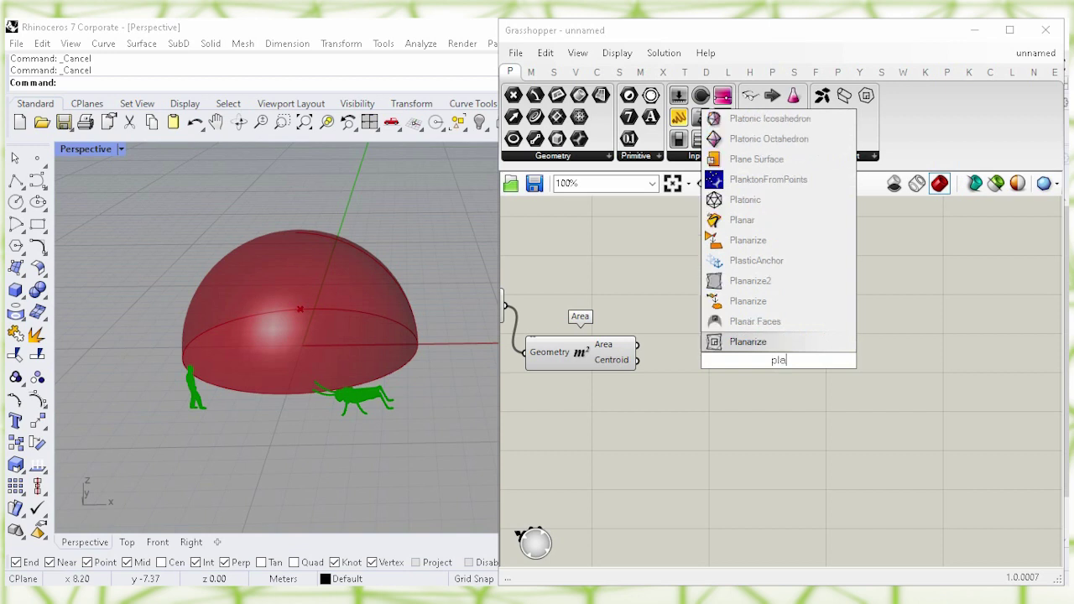
{"action": "type", "text": "ne nor"}
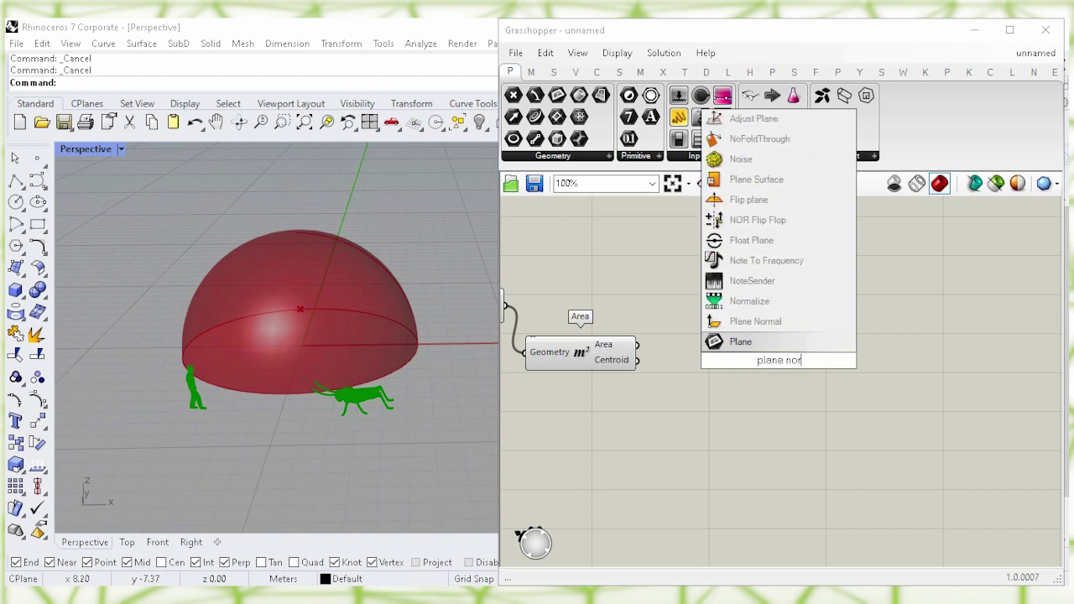
{"action": "left_click", "coordinate": [850, 323]}
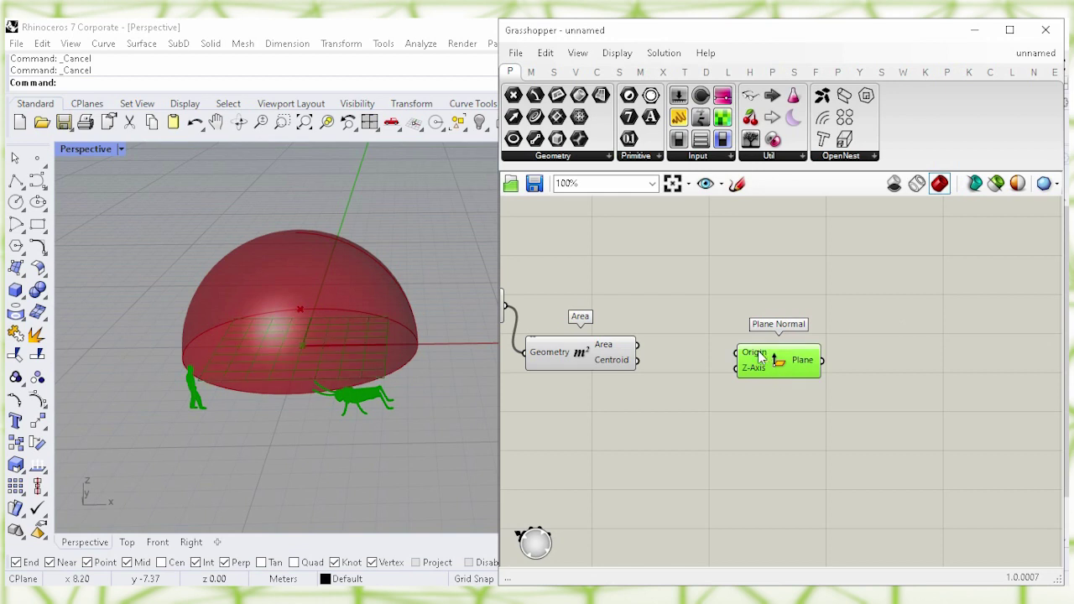
{"action": "left_click", "coordinate": [592, 365]}
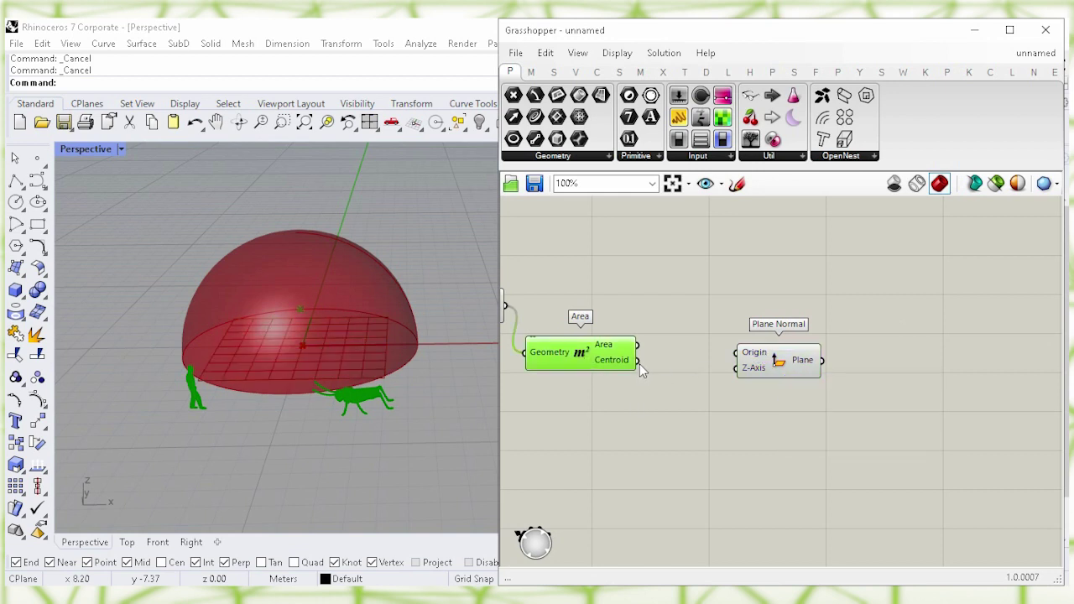
{"action": "left_click_drag", "start_coordinate": [687, 360], "coordinate": [816, 370]}
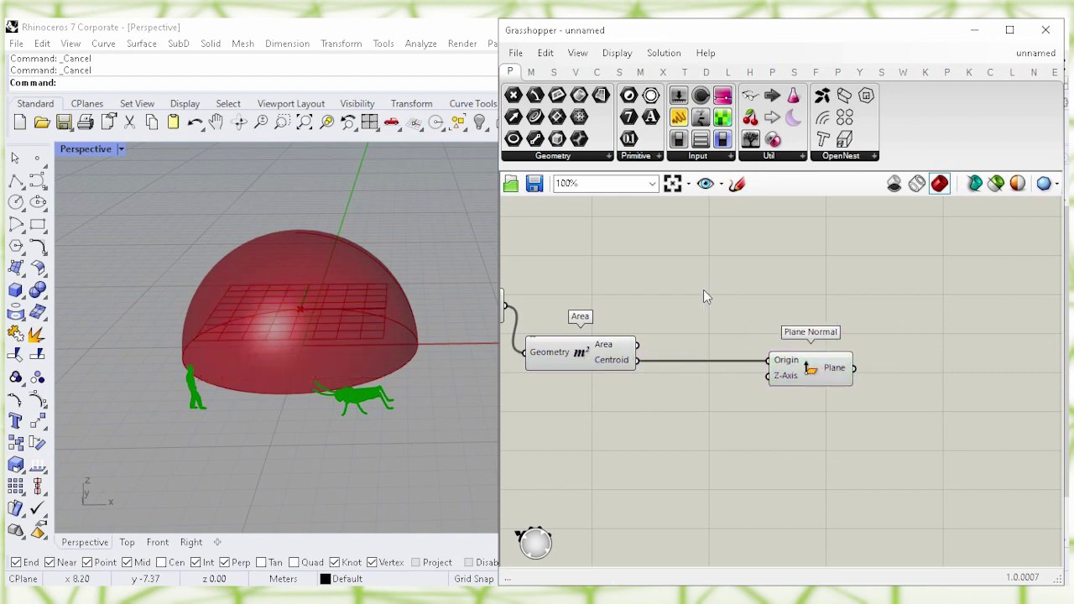
Step: Turn off the Area component's preview and shift Plane Normal slightly farther away from Area
{"action": "left_click", "coordinate": [588, 356]}
{"action": "right_click", "coordinate": [577, 356]}
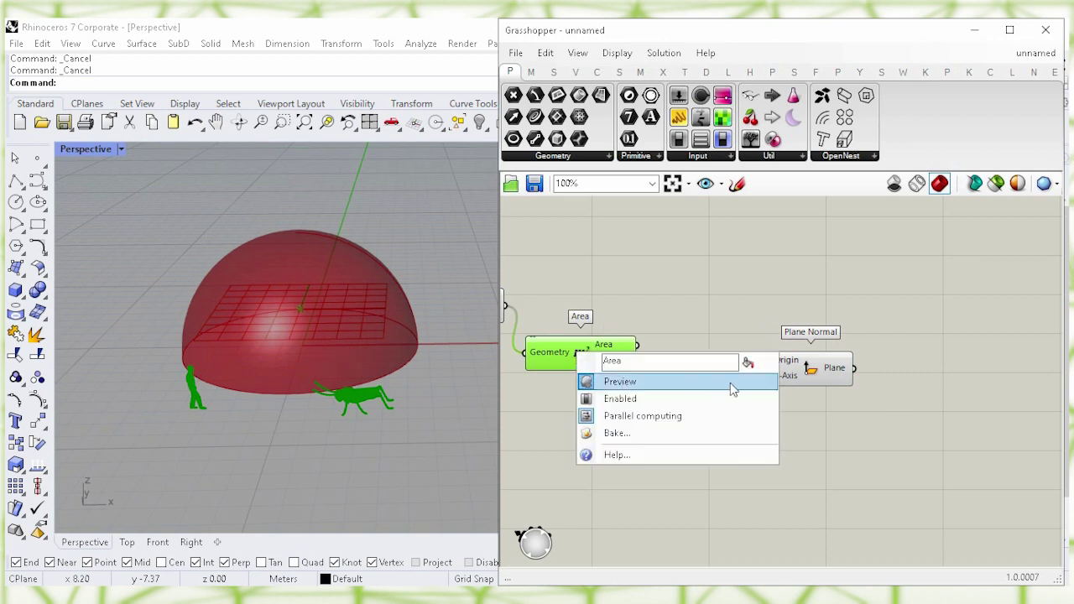
{"action": "left_click", "coordinate": [620, 379]}
{"action": "left_click", "coordinate": [808, 383]}
{"action": "left_click_drag", "start_coordinate": [783, 377], "coordinate": [803, 376]}
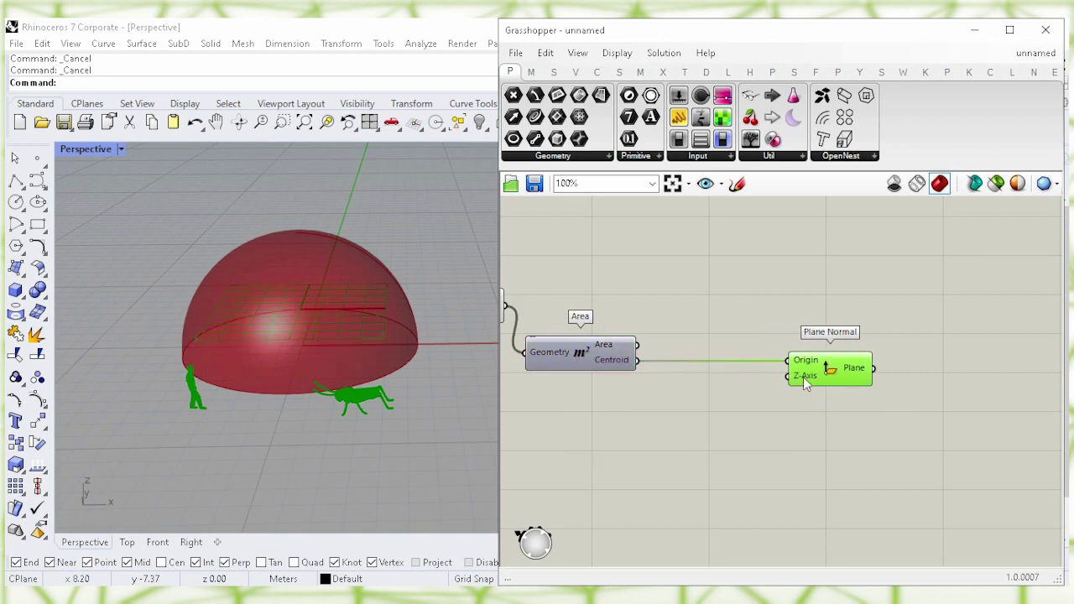
{"action": "left_click", "coordinate": [714, 488]}
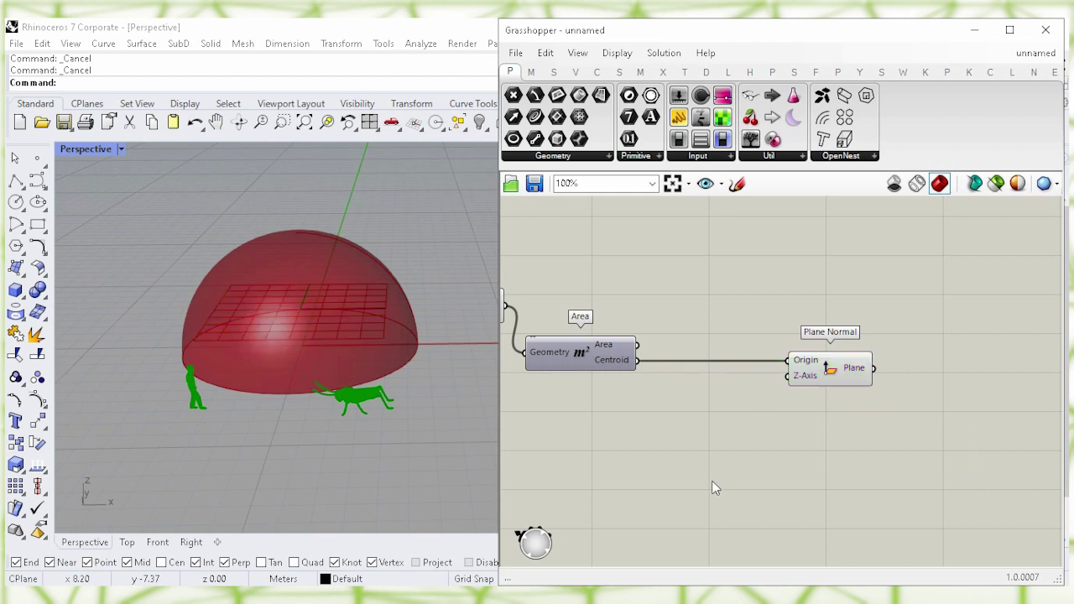
Step: Add a Populate Geometry component and place it below the Area component
{"action": "double_click", "coordinate": [697, 463]}
{"action": "type", "text": "po"}
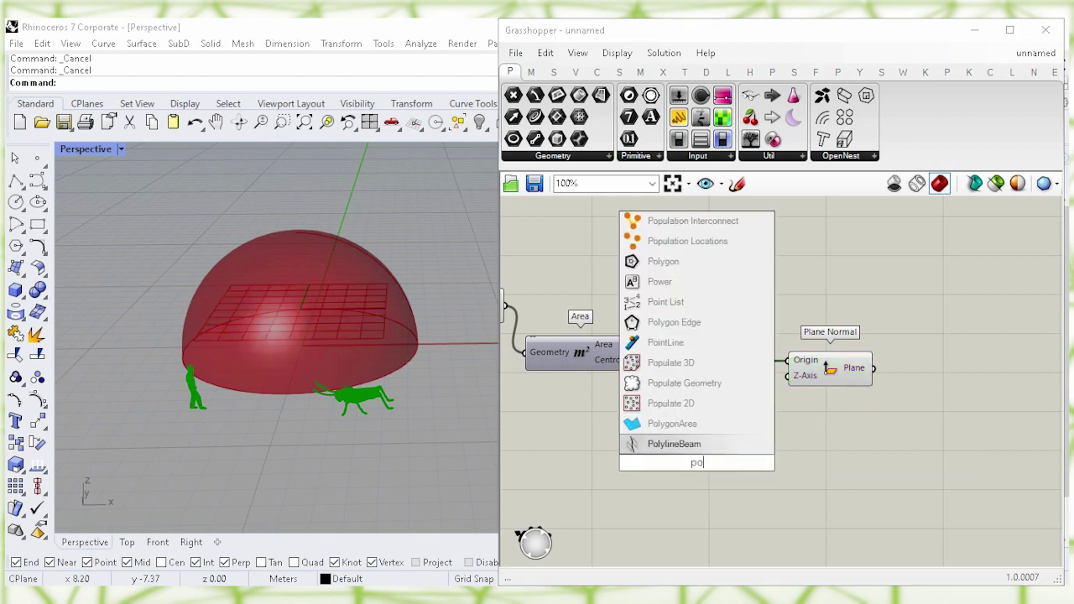
{"action": "type", "text": "pula"}
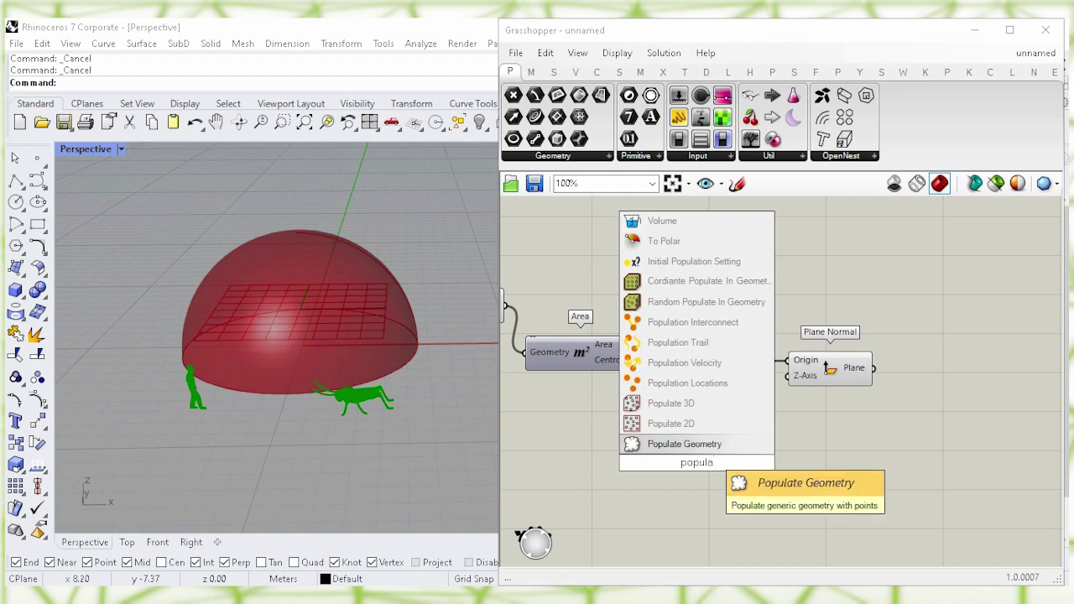
{"action": "left_click", "coordinate": [749, 445]}
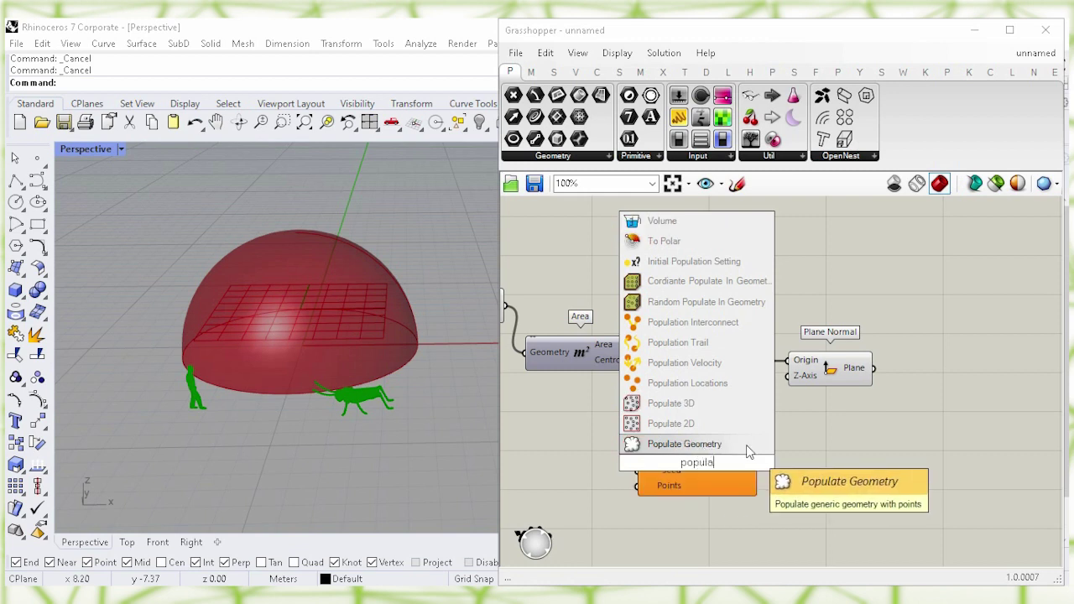
{"action": "right_click_drag", "start_coordinate": [834, 456], "coordinate": [911, 466]}
{"action": "left_click_drag", "start_coordinate": [814, 468], "coordinate": [701, 466]}
Step: Connect the Solid Difference Result to Populate Geometry's Geometry input
{"action": "left_click", "coordinate": [549, 374]}
{"action": "right_click_drag", "start_coordinate": [549, 374], "coordinate": [600, 375]}
{"action": "left_click", "coordinate": [592, 323]}
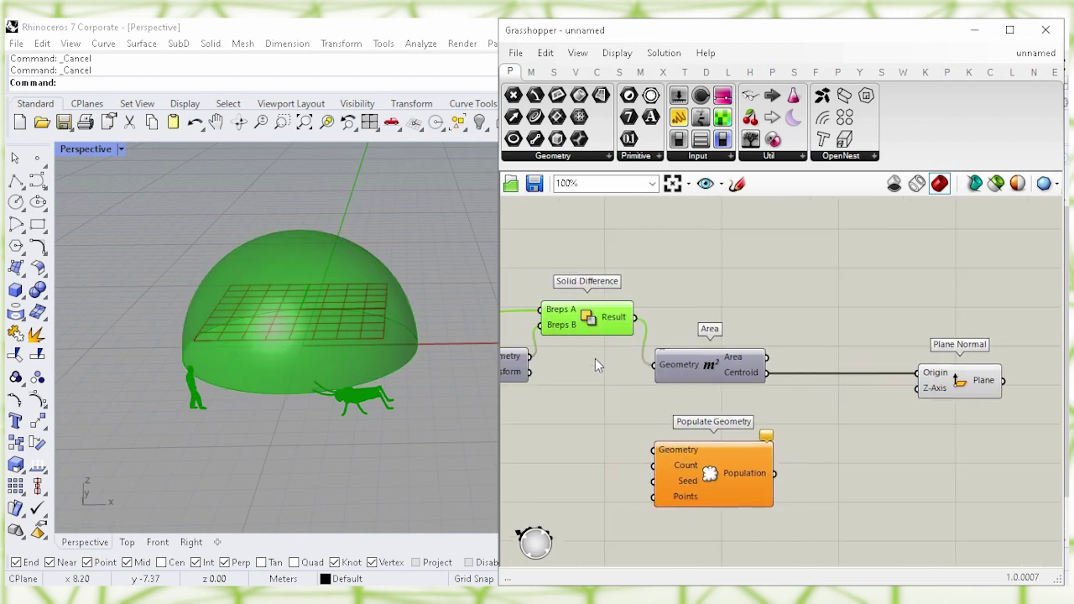
{"action": "left_click", "coordinate": [661, 273]}
{"action": "left_click_drag", "start_coordinate": [587, 323], "coordinate": [654, 450]}
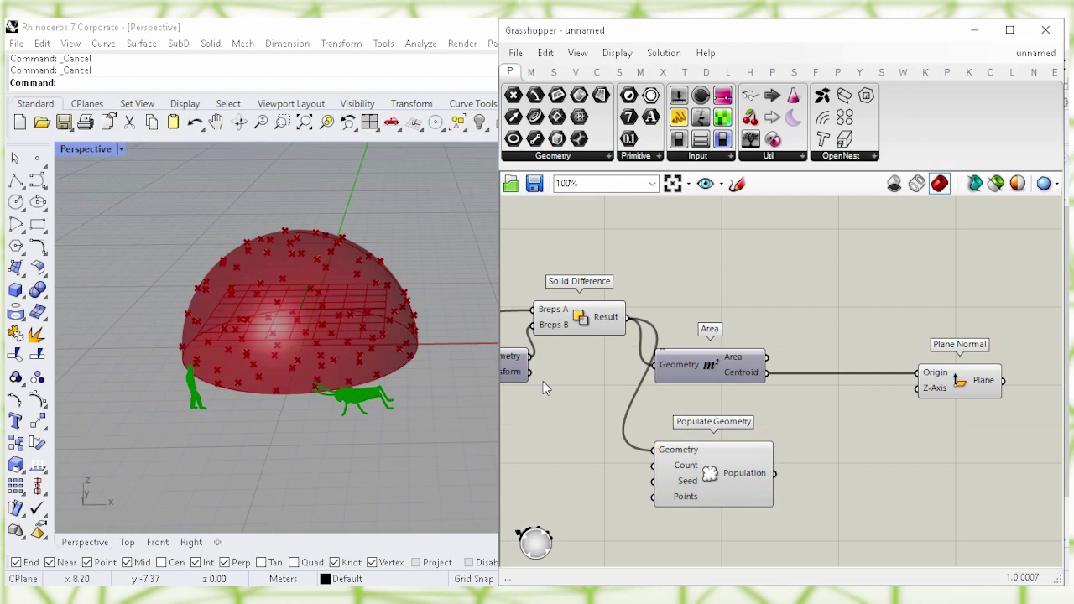
Step: Turn off Solid Difference's preview and rearrange the Area and Populate Geometry components closer together
{"action": "left_click", "coordinate": [580, 327]}
{"action": "right_click", "coordinate": [580, 323]}
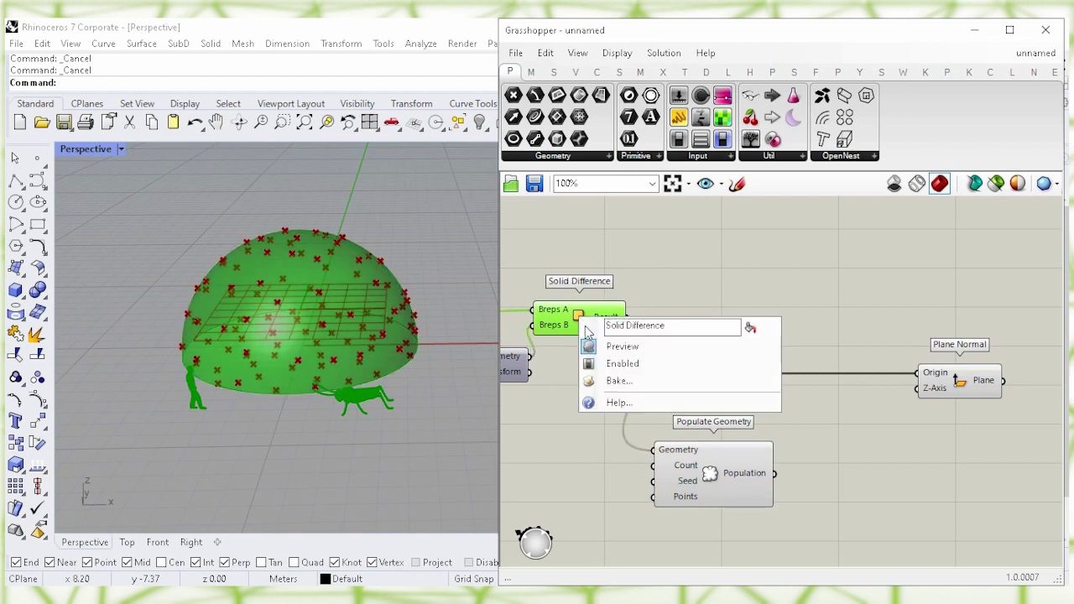
{"action": "left_click", "coordinate": [755, 347]}
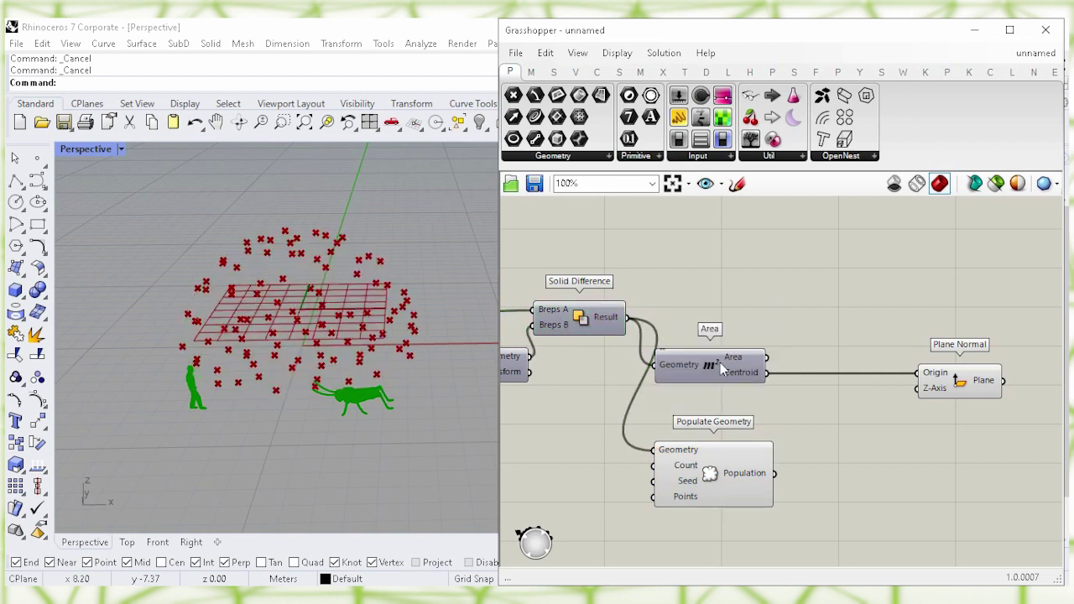
{"action": "left_click_drag", "start_coordinate": [720, 362], "coordinate": [732, 362]}
{"action": "left_click_drag", "start_coordinate": [711, 478], "coordinate": [739, 452]}
{"action": "left_click", "coordinate": [825, 473]}
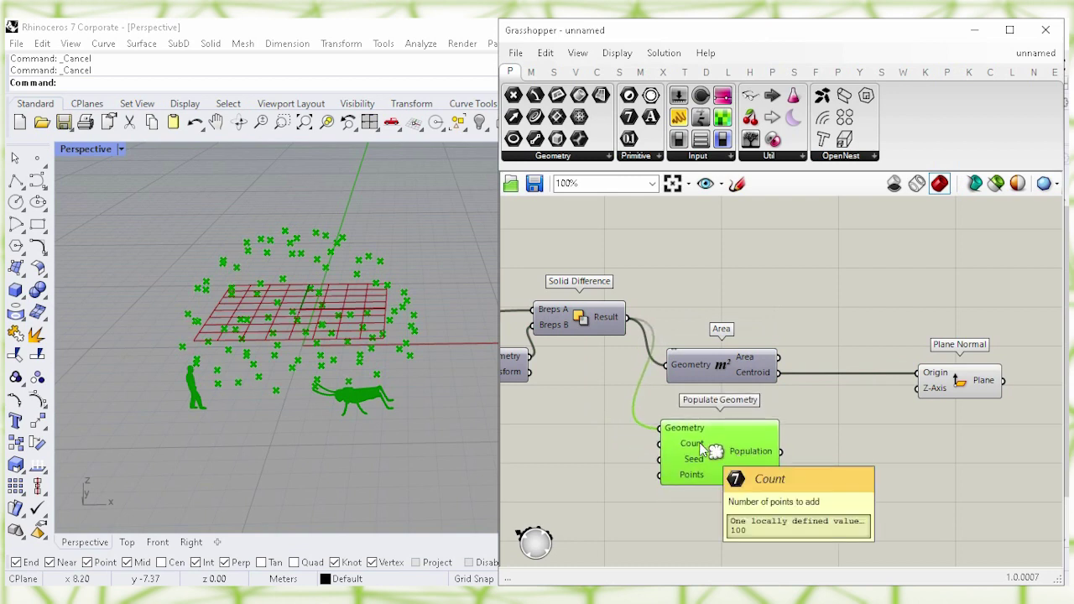
Step: Add a number slider with the value 11 and connect it to Populate Geometry's Count input
{"action": "left_click", "coordinate": [568, 487]}
{"action": "right_click_drag", "start_coordinate": [568, 487], "coordinate": [683, 444]}
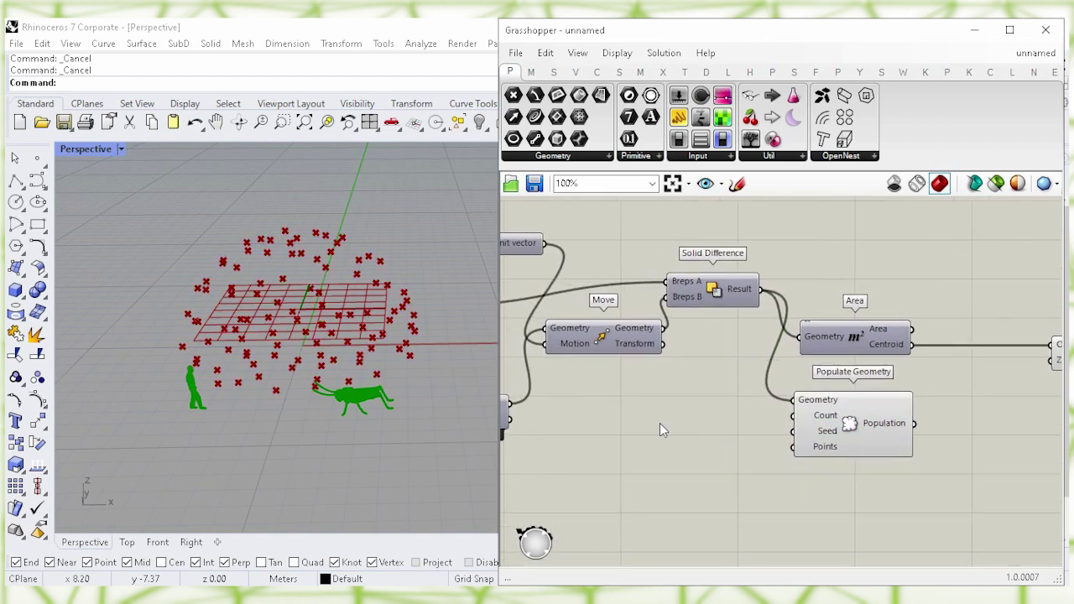
{"action": "double_click", "coordinate": [659, 423]}
{"action": "type", "text": "11"}
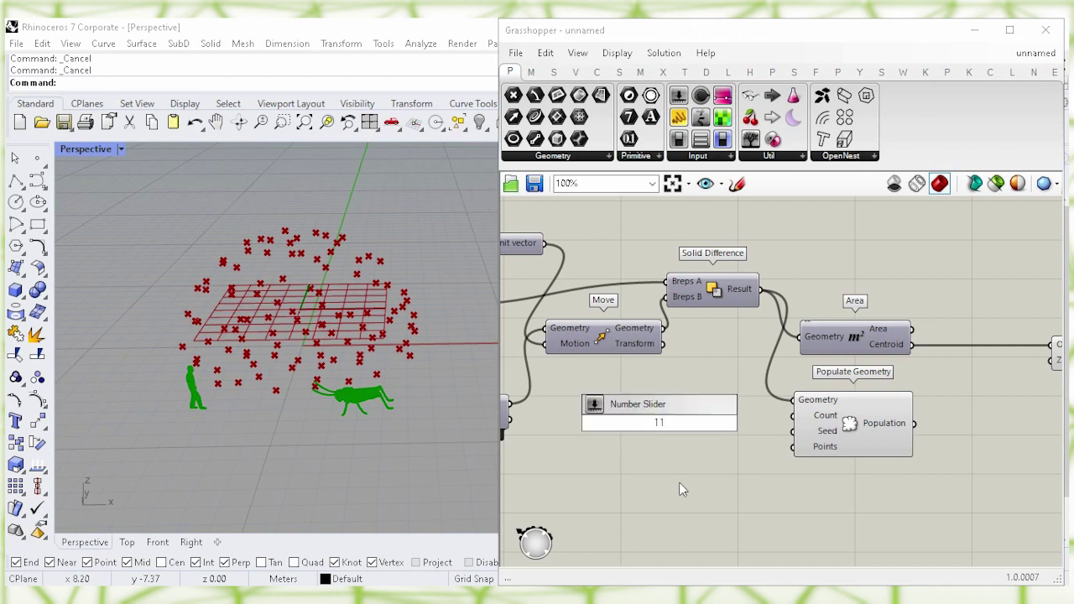
{"action": "key", "text": "Return"}
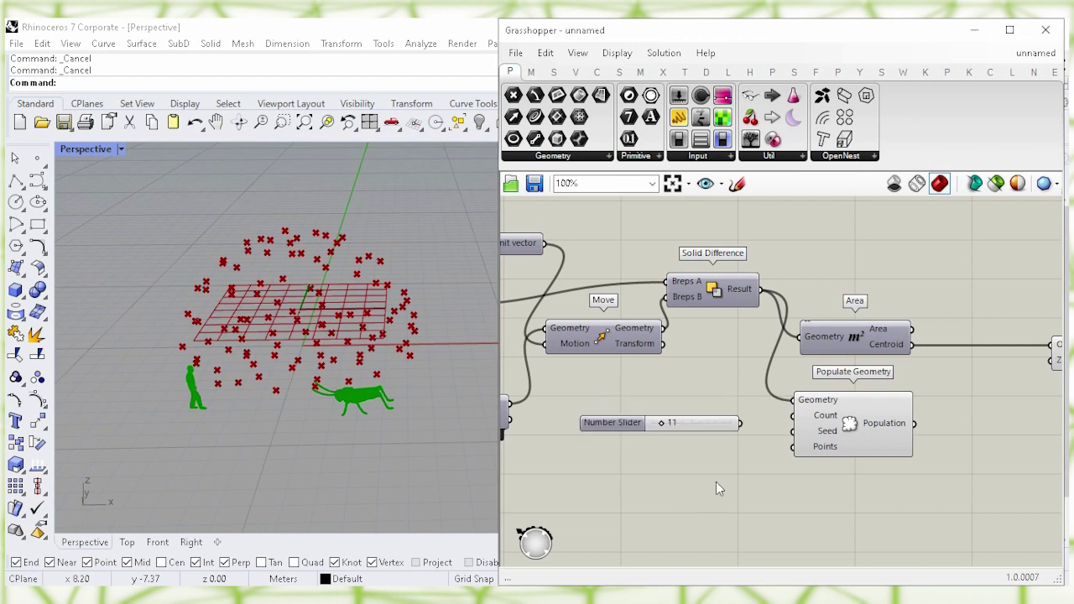
{"action": "left_click_drag", "start_coordinate": [739, 423], "coordinate": [793, 415]}
{"action": "left_click", "coordinate": [716, 435]}
{"action": "left_click_drag", "start_coordinate": [715, 431], "coordinate": [733, 423]}
{"action": "left_click", "coordinate": [735, 452]}
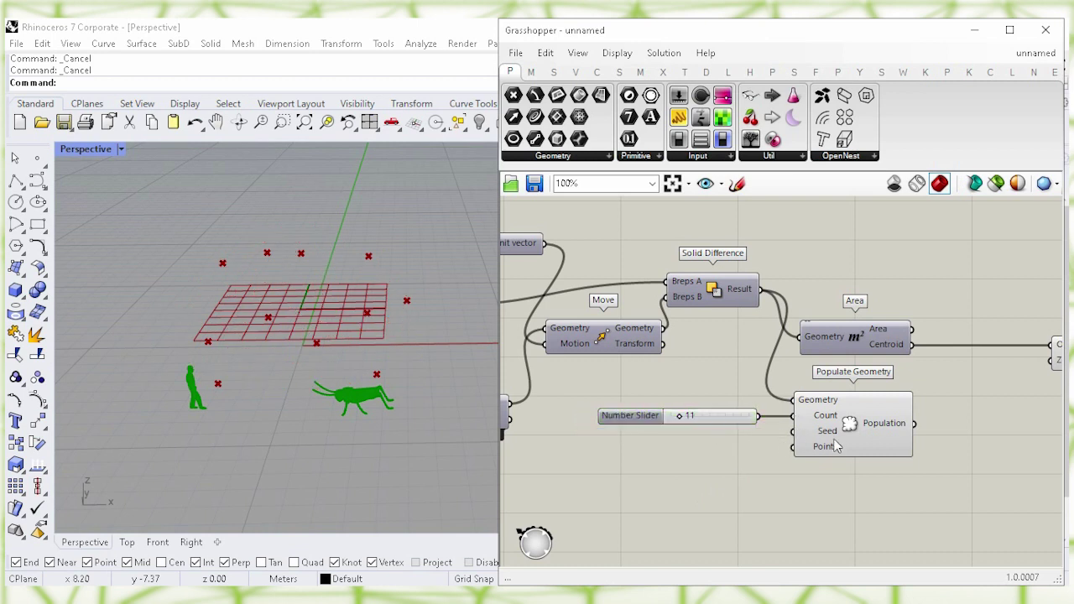
Step: Add a number slider with the value 7 below the count slider and connect it to Populate Geometry's Seed input
{"action": "mouse_move", "coordinate": [828, 436]}
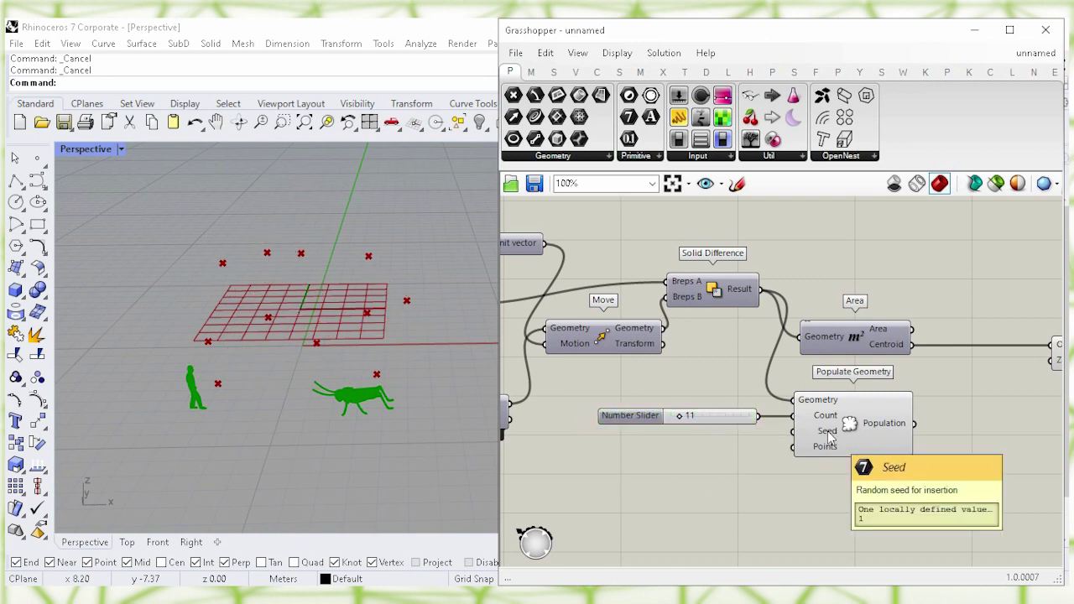
{"action": "double_click", "coordinate": [691, 472]}
{"action": "type", "text": "7"}
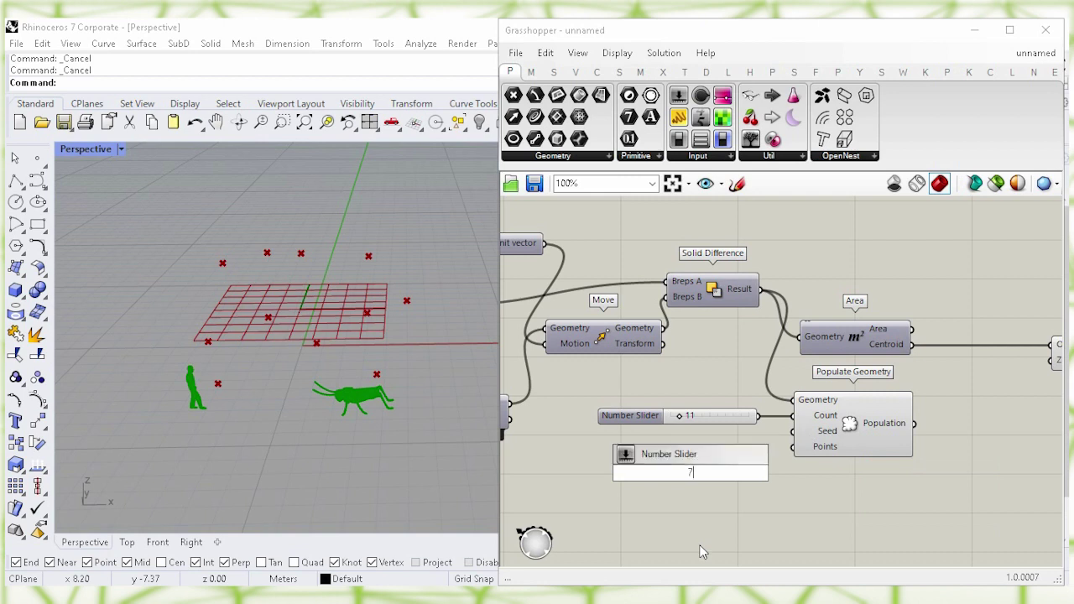
{"action": "key", "text": "Return"}
{"action": "left_click_drag", "start_coordinate": [658, 478], "coordinate": [634, 453]}
{"action": "left_click", "coordinate": [766, 514]}
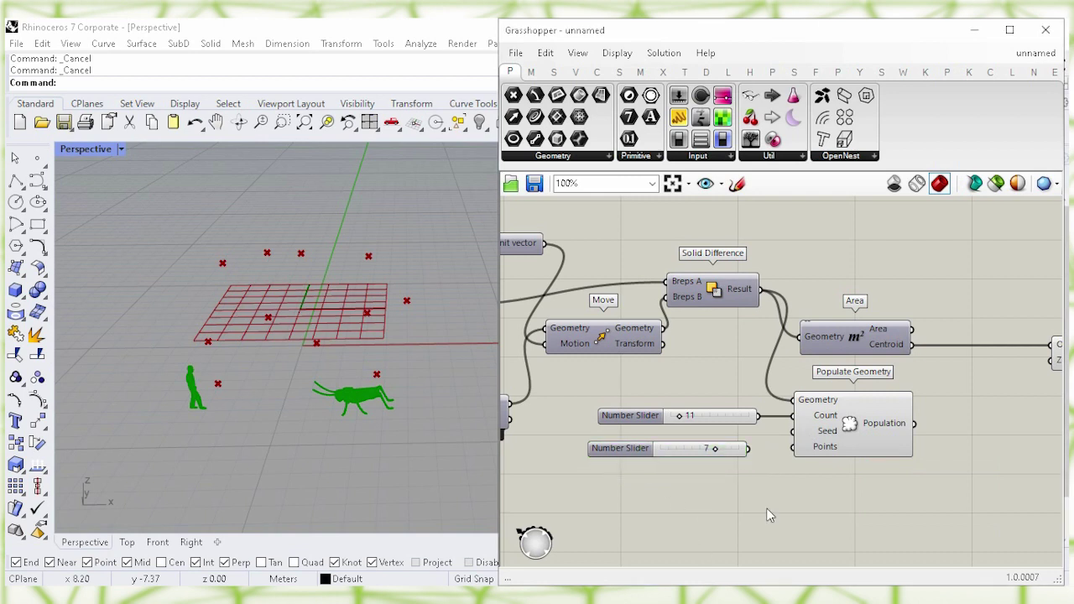
{"action": "left_click_drag", "start_coordinate": [747, 449], "coordinate": [793, 431]}
{"action": "left_click_drag", "start_coordinate": [683, 451], "coordinate": [694, 435]}
{"action": "left_click", "coordinate": [963, 446]}
Step: Add a Vector 2Pt component to the canvas between Populate Geometry and Plane Normal
{"action": "right_click_drag", "start_coordinate": [974, 431], "coordinate": [702, 434]}
{"action": "double_click", "coordinate": [739, 460]}
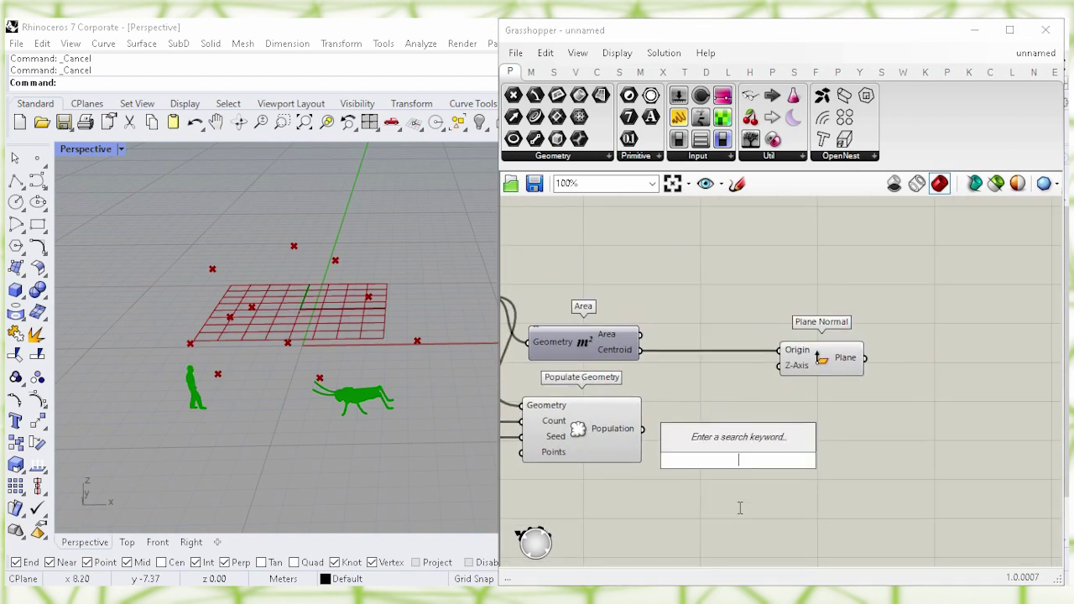
{"action": "type", "text": "vect"}
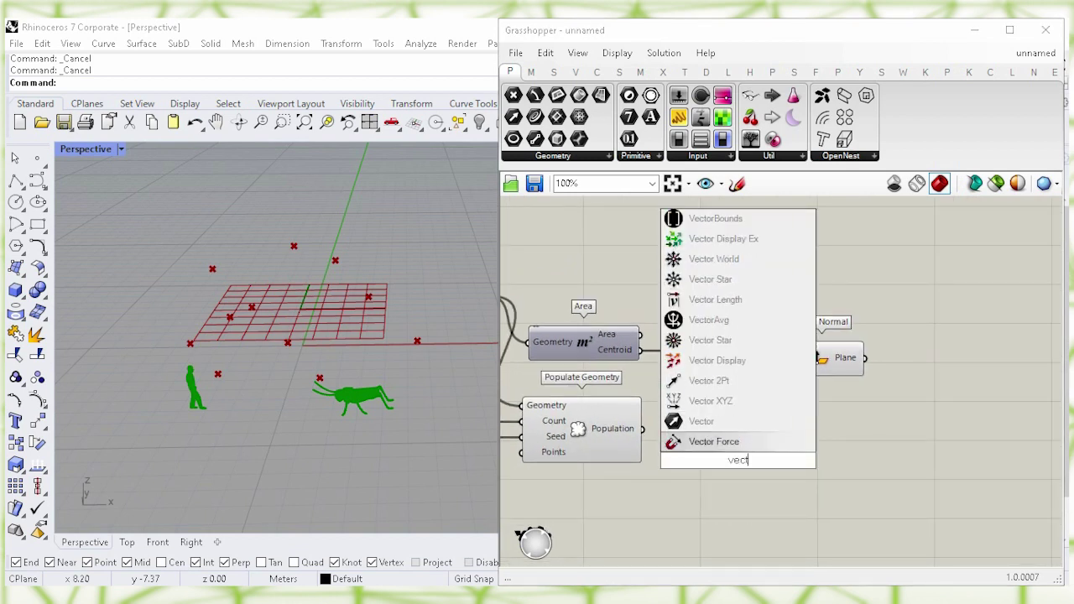
{"action": "type", "text": "o"}
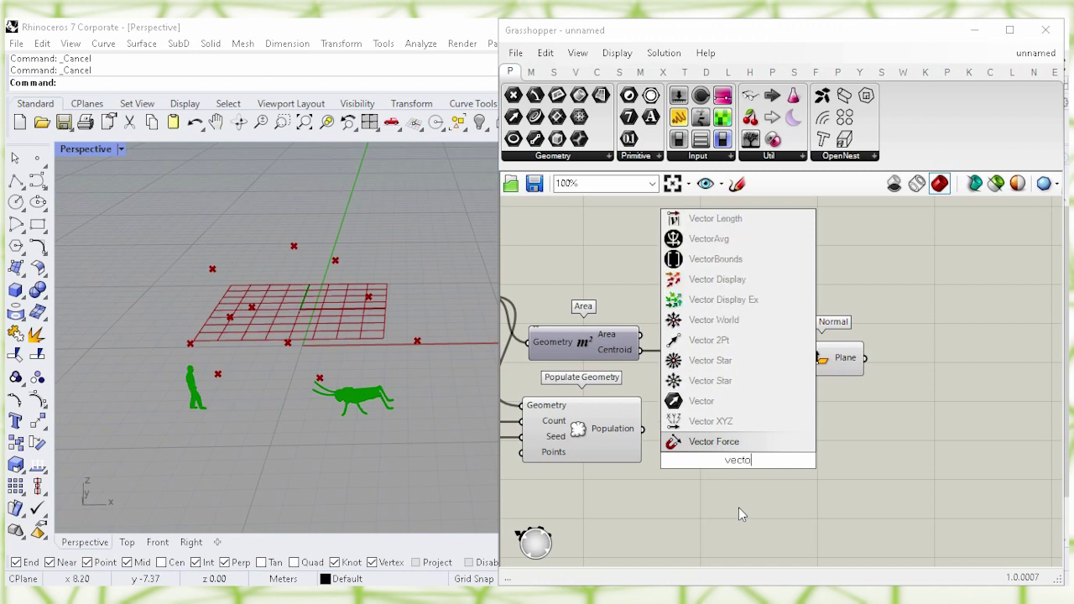
{"action": "type", "text": "r"}
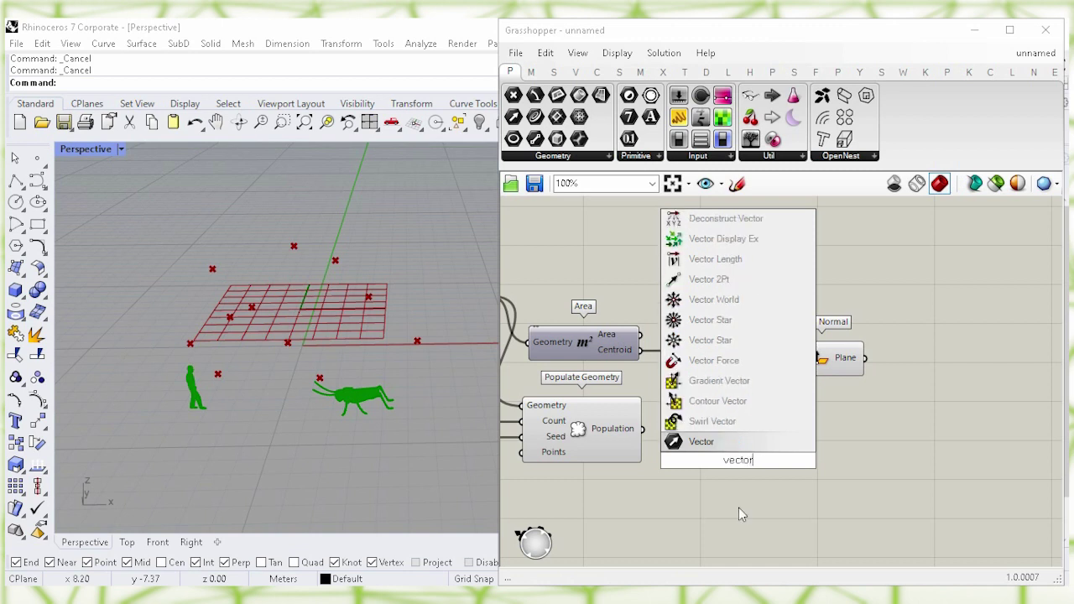
{"action": "type", "text": "2"}
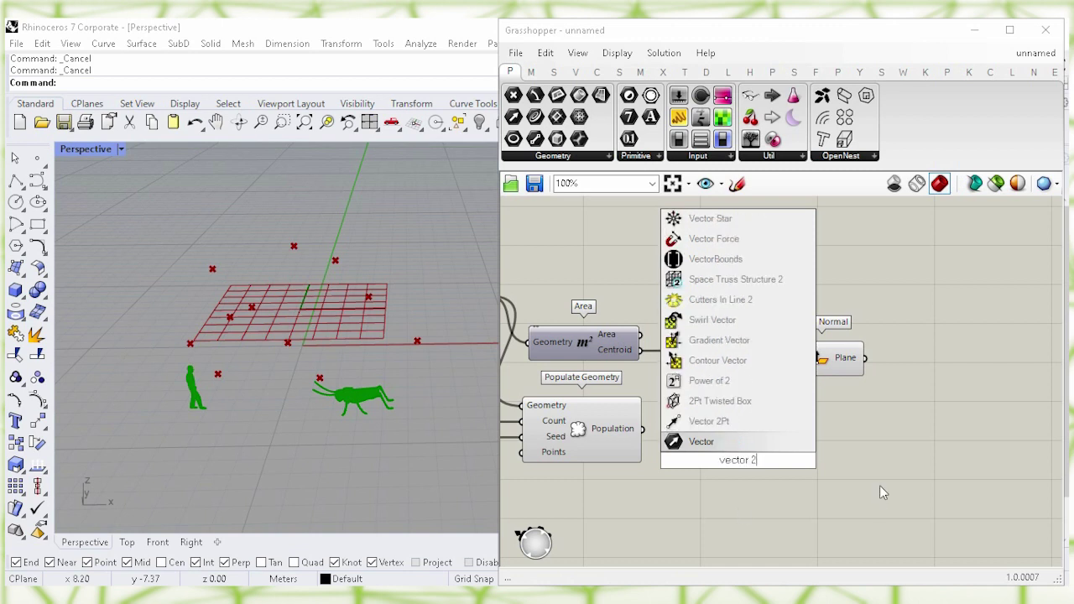
{"action": "left_click", "coordinate": [799, 427]}
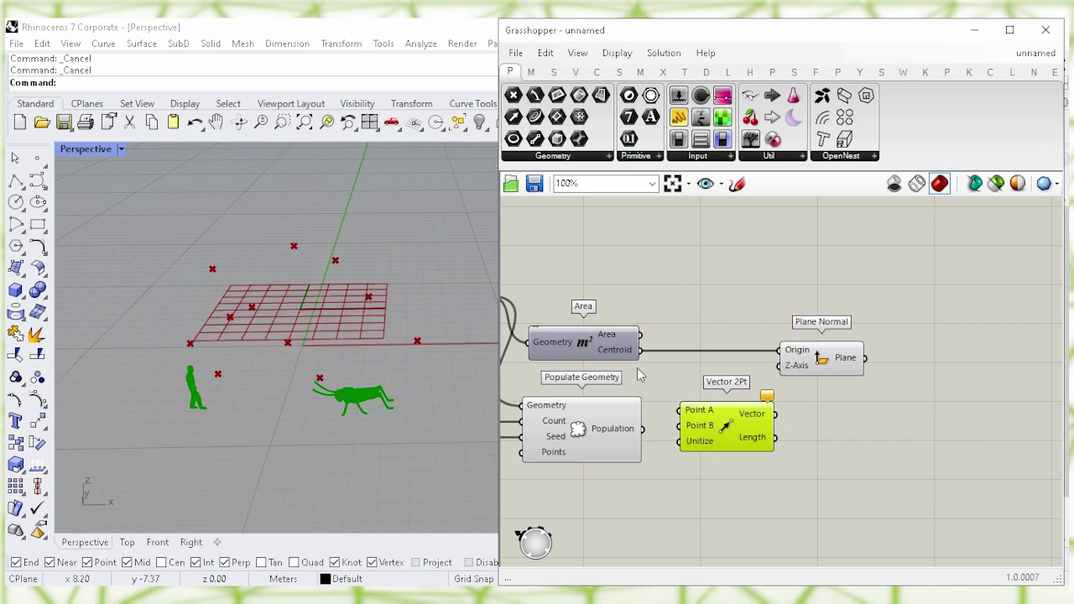
Step: Connect Area's Centroid to Vector 2Pt's Point A and Populate Geometry's Population to Point B, moving Vector 2Pt closer to them
{"action": "left_click_drag", "start_coordinate": [639, 350], "coordinate": [690, 410]}
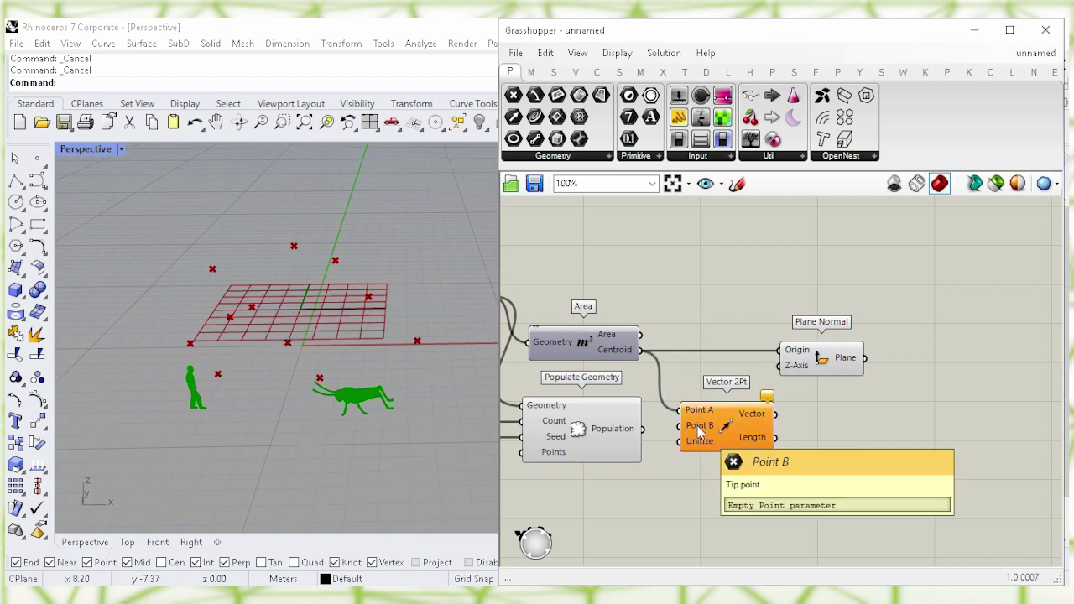
{"action": "left_click", "coordinate": [593, 435]}
{"action": "left_click_drag", "start_coordinate": [643, 428], "coordinate": [681, 426]}
{"action": "left_click_drag", "start_coordinate": [726, 428], "coordinate": [707, 431]}
Step: Turn off the preview of the Populate Geometry component
{"action": "left_click", "coordinate": [578, 430]}
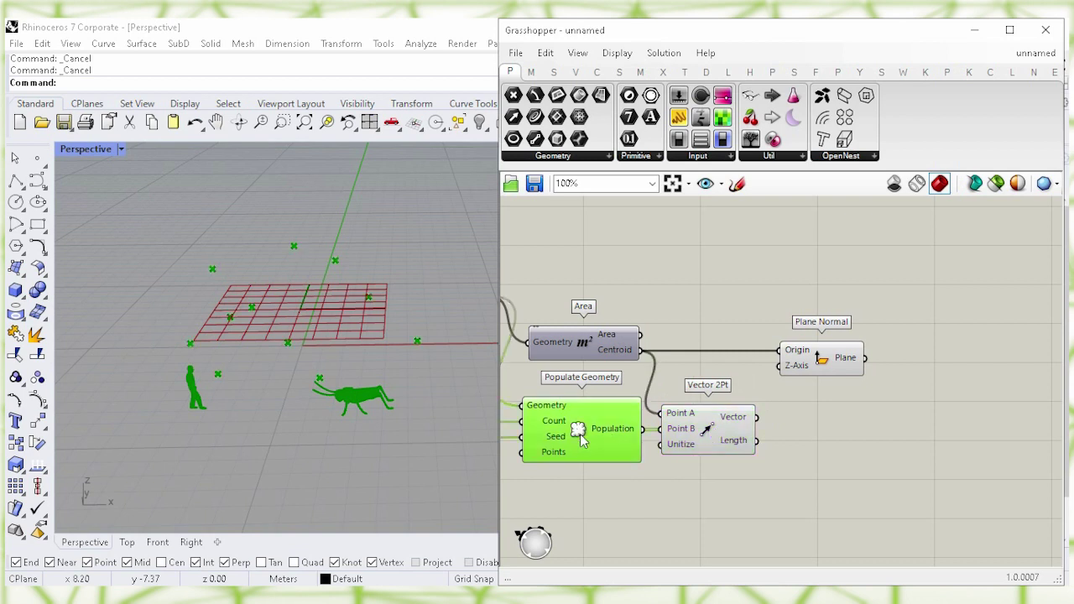
{"action": "right_click", "coordinate": [578, 430]}
{"action": "left_click", "coordinate": [745, 461]}
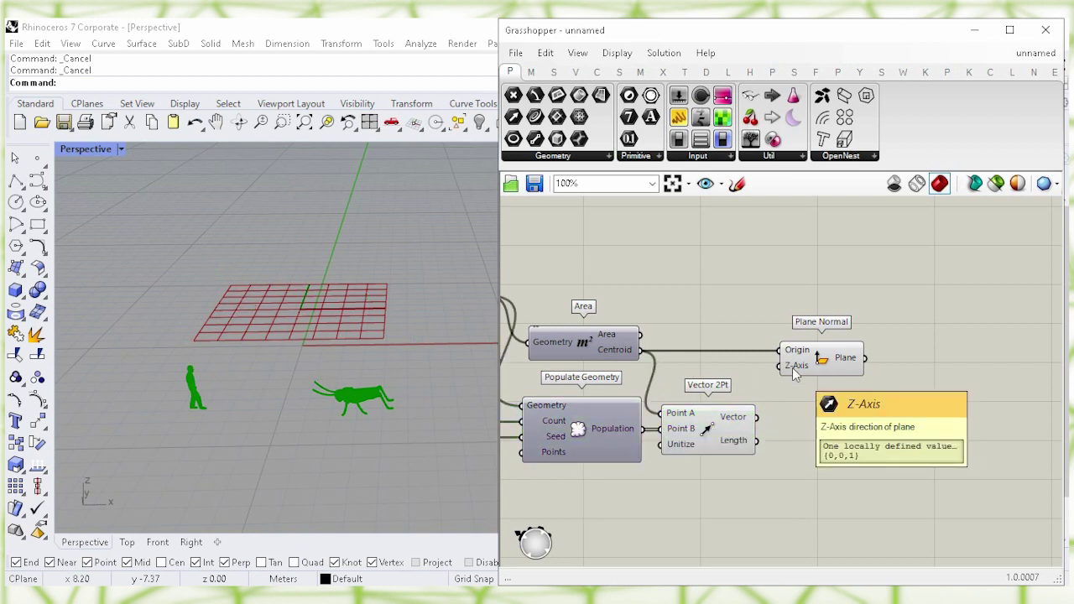
Step: Connect Vector 2Pt's Vector output to Plane Normal's Z-Axis input and turn off Plane Normal's preview
{"action": "left_click_drag", "start_coordinate": [757, 417], "coordinate": [779, 365]}
{"action": "left_click", "coordinate": [839, 369]}
{"action": "left_click", "coordinate": [841, 415]}
{"action": "left_click", "coordinate": [818, 362]}
{"action": "right_click", "coordinate": [818, 363]}
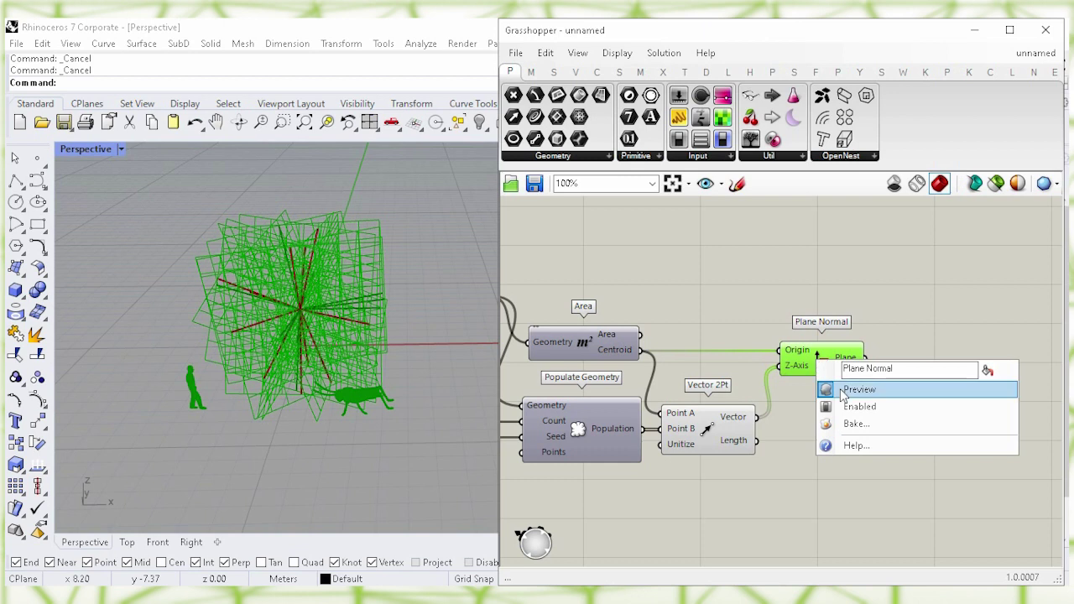
{"action": "left_click", "coordinate": [982, 388]}
{"action": "left_click", "coordinate": [934, 309]}
Step: Add a Brep | Plane component and connect Plane Normal's Plane output to its Plane input
{"action": "right_click_drag", "start_coordinate": [935, 321], "coordinate": [898, 341]}
{"action": "double_click", "coordinate": [877, 320]}
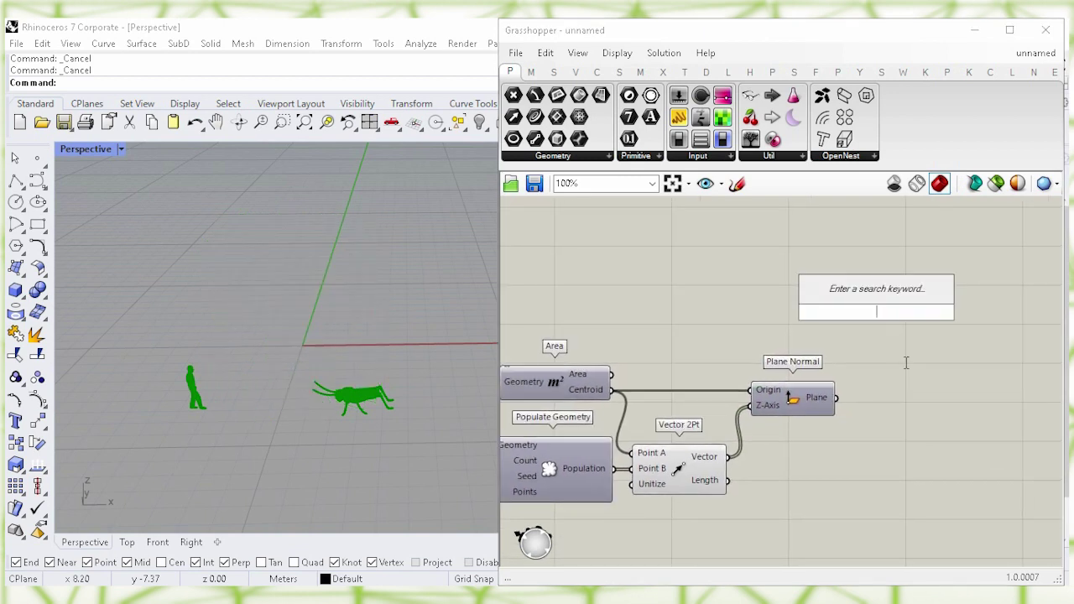
{"action": "type", "text": "brep"}
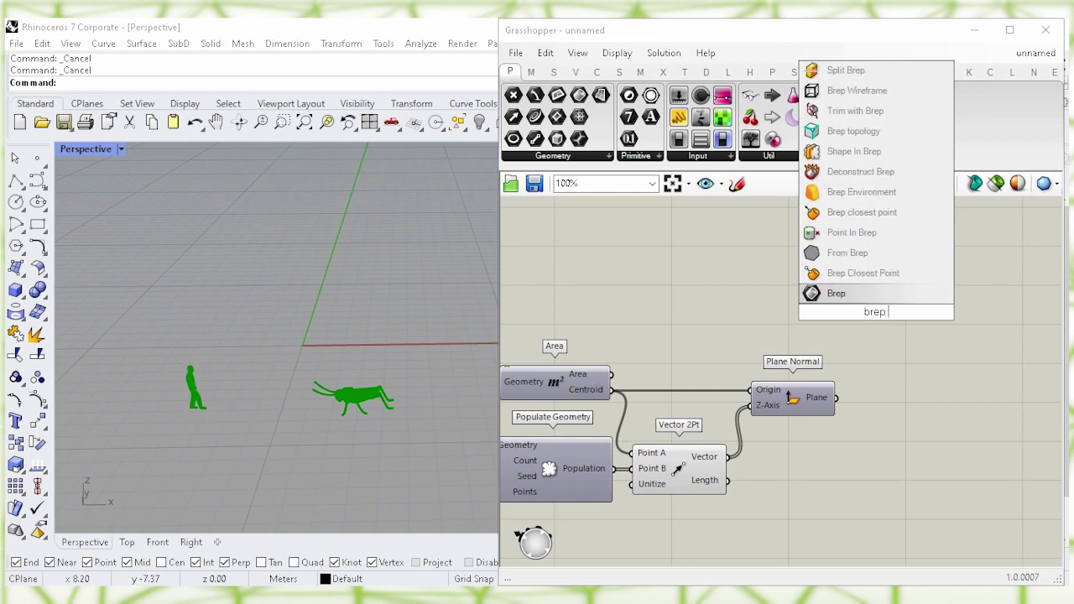
{"action": "type", "text": " pl"}
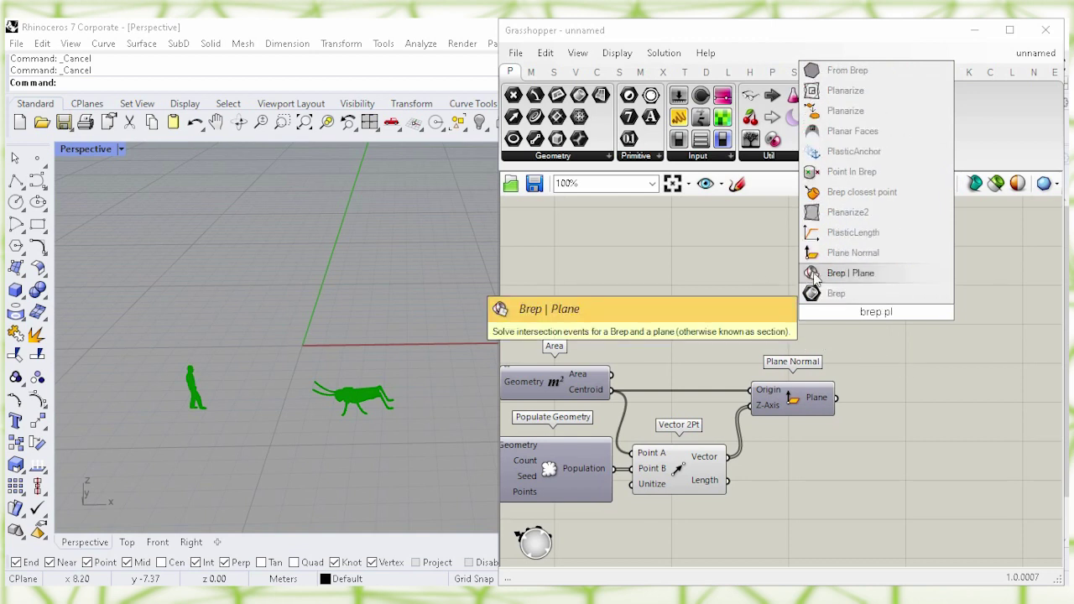
{"action": "left_click", "coordinate": [849, 273]}
{"action": "left_click", "coordinate": [825, 390]}
{"action": "left_click_drag", "start_coordinate": [836, 398], "coordinate": [876, 310]}
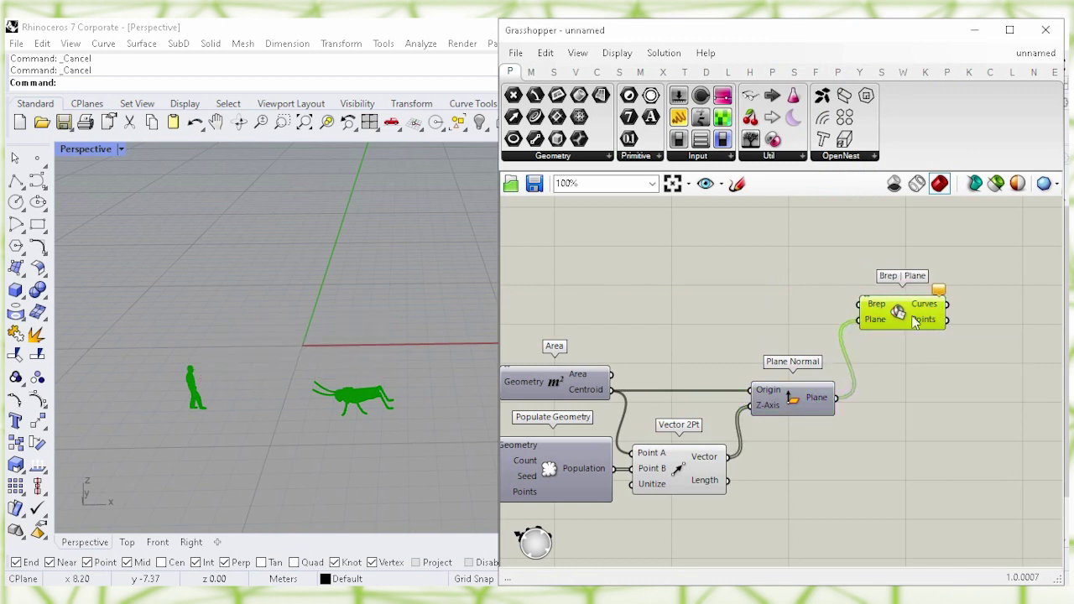
Step: Connect the Solid Difference Result to Brep | Plane's Brep input and reposition the Brep | Plane component
{"action": "left_click", "coordinate": [651, 298]}
{"action": "right_click_drag", "start_coordinate": [652, 299], "coordinate": [803, 294]}
{"action": "right_click_drag", "start_coordinate": [691, 290], "coordinate": [681, 270]}
{"action": "left_click", "coordinate": [554, 328]}
{"action": "mouse_move", "coordinate": [589, 330]}
{"action": "left_click_drag", "start_coordinate": [589, 330], "coordinate": [911, 343]}
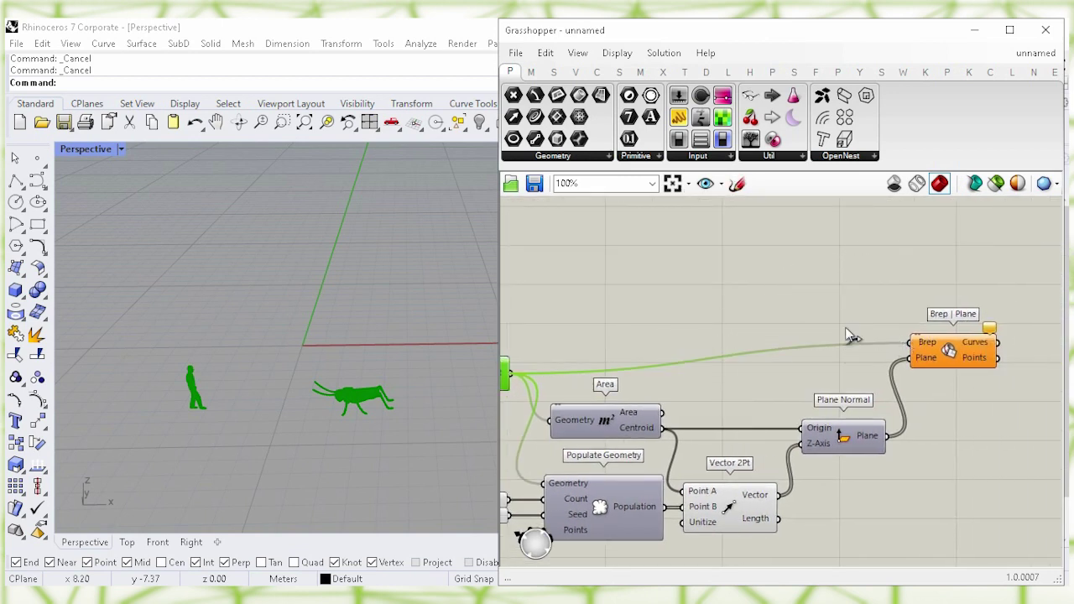
{"action": "left_click", "coordinate": [948, 352]}
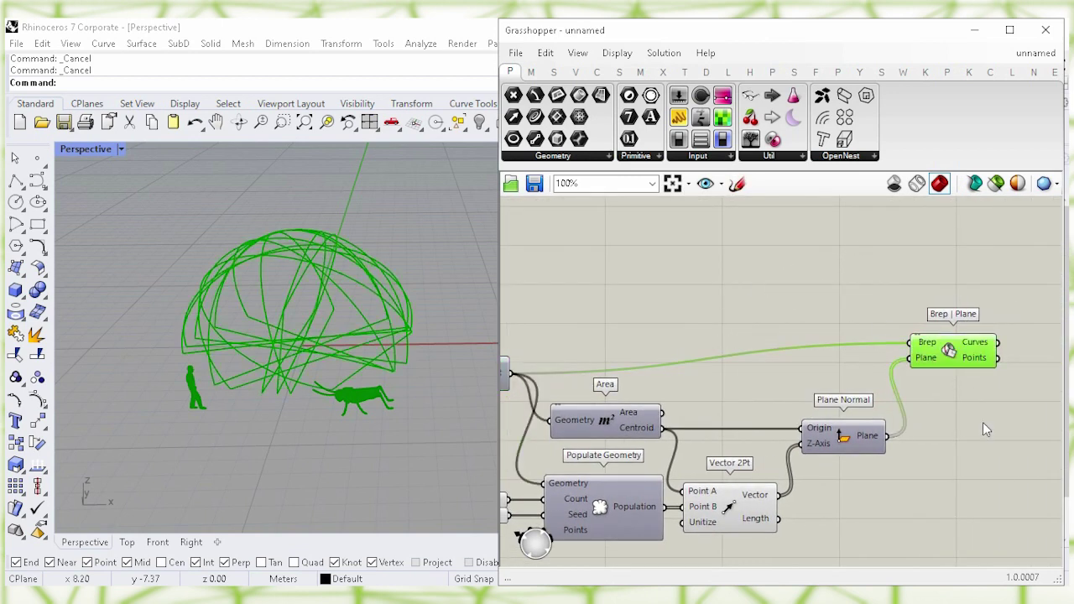
{"action": "right_click_drag", "start_coordinate": [982, 422], "coordinate": [932, 396]}
{"action": "left_click_drag", "start_coordinate": [910, 336], "coordinate": [918, 365]}
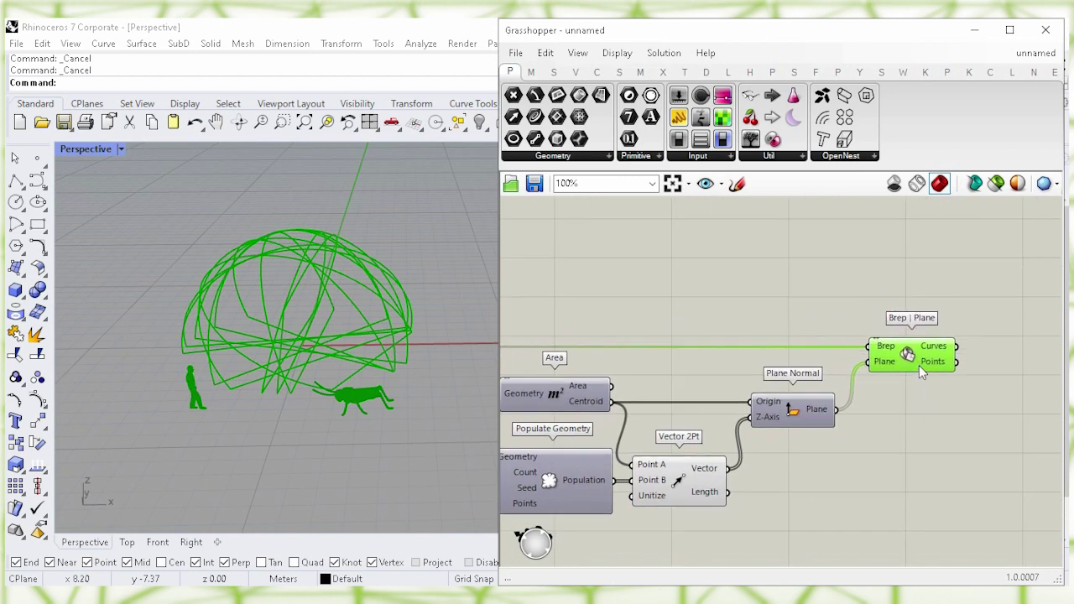
Step: Add an Offset Curve component beyond Brep | Plane
{"action": "left_click", "coordinate": [969, 411]}
{"action": "right_click_drag", "start_coordinate": [970, 414], "coordinate": [626, 364]}
{"action": "double_click", "coordinate": [764, 362]}
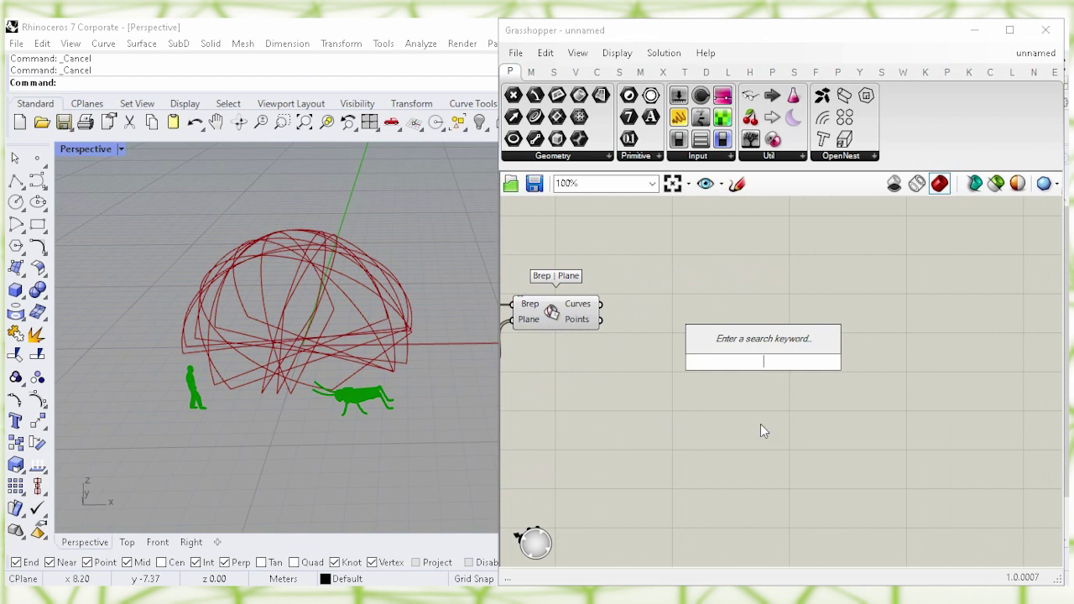
{"action": "type", "text": "off"}
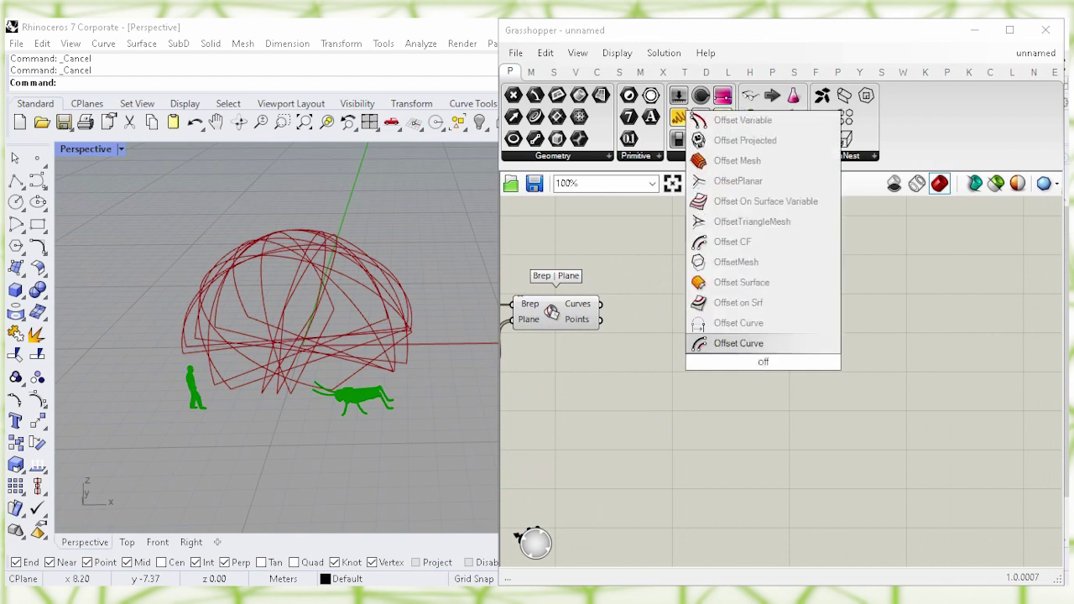
{"action": "left_click", "coordinate": [798, 346]}
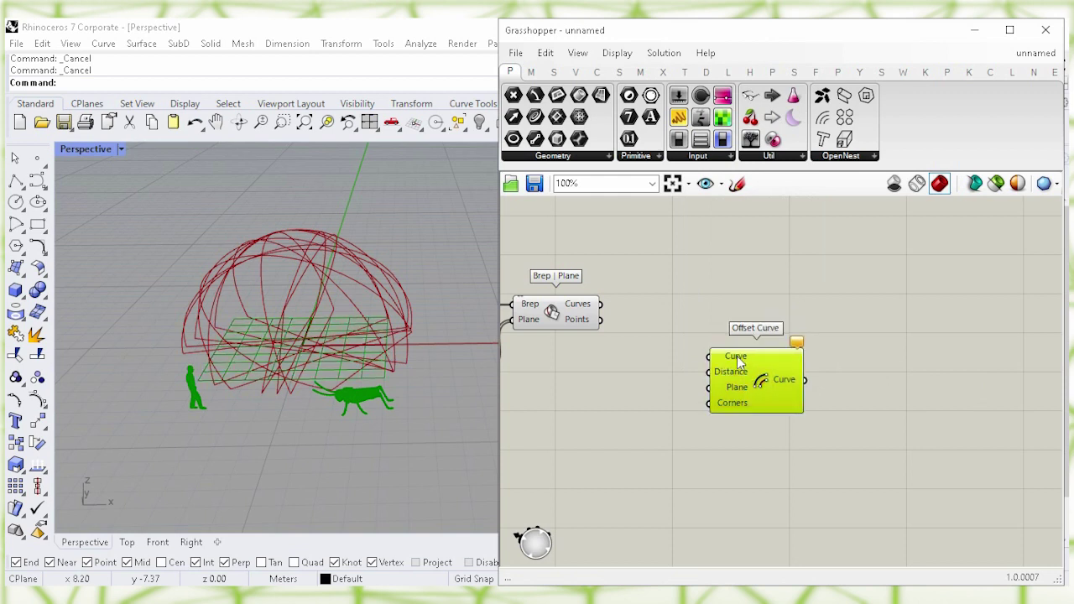
{"action": "left_click", "coordinate": [659, 287]}
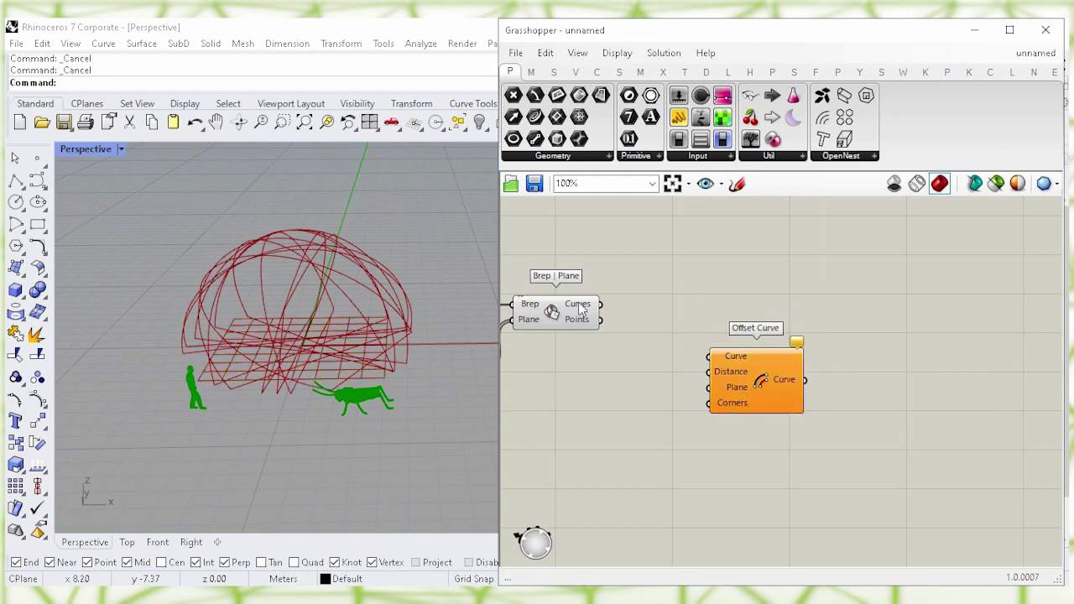
Step: Flatten Brep | Plane's Curves output and turn off the component's preview
{"action": "right_click", "coordinate": [581, 307]}
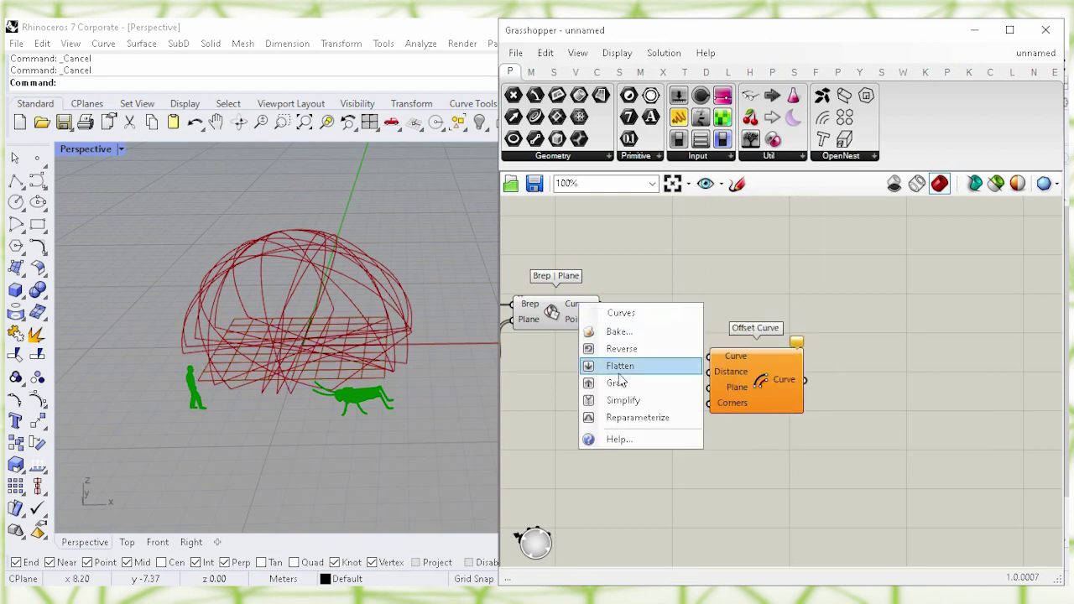
{"action": "left_click", "coordinate": [682, 367]}
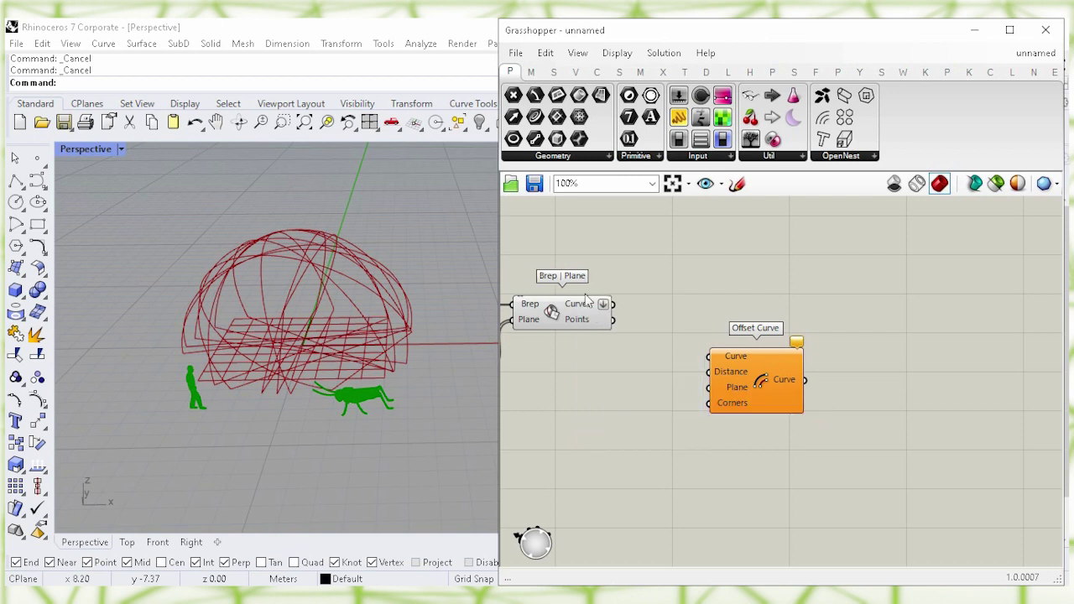
{"action": "left_click", "coordinate": [567, 323]}
{"action": "right_click", "coordinate": [551, 314]}
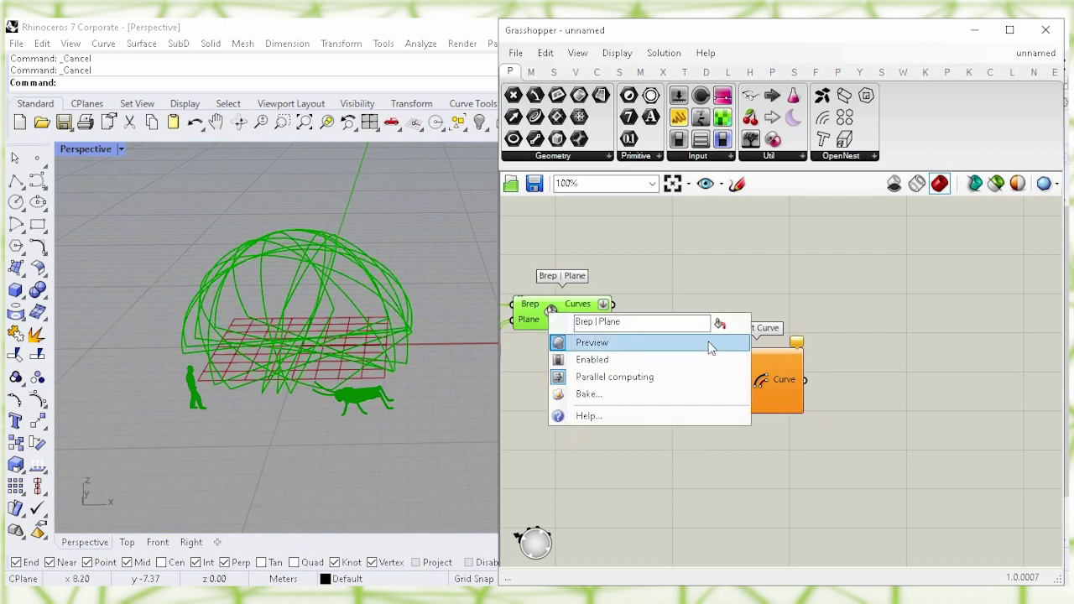
{"action": "left_click", "coordinate": [705, 341]}
Step: Connect Brep | Plane's Curves to Offset Curve's Curve input and a new Negative component's Result to its Distance input
{"action": "left_click_drag", "start_coordinate": [613, 304], "coordinate": [709, 356]}
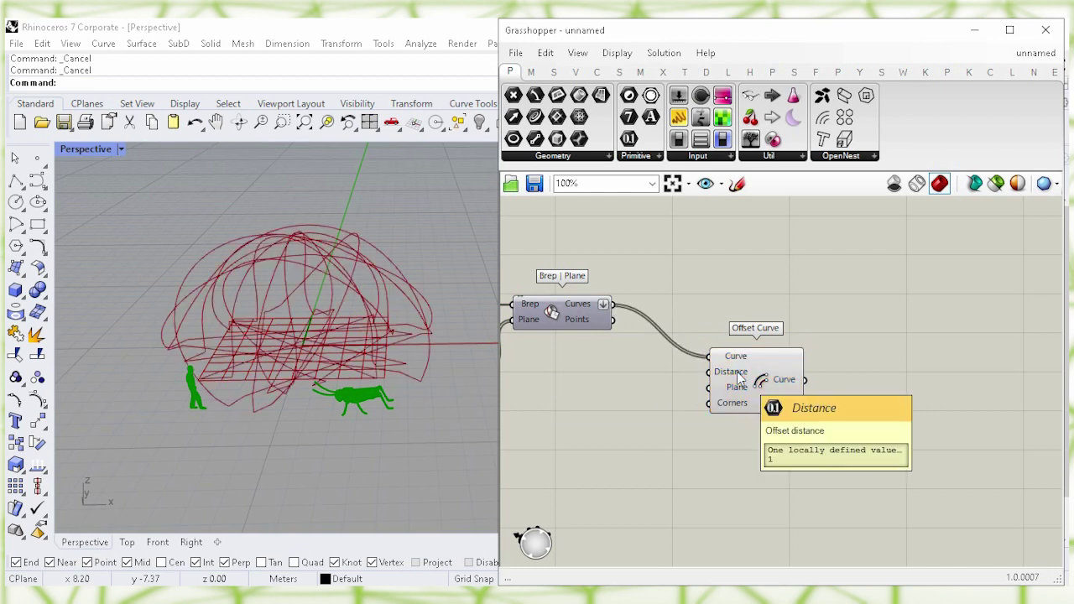
{"action": "double_click", "coordinate": [620, 447]}
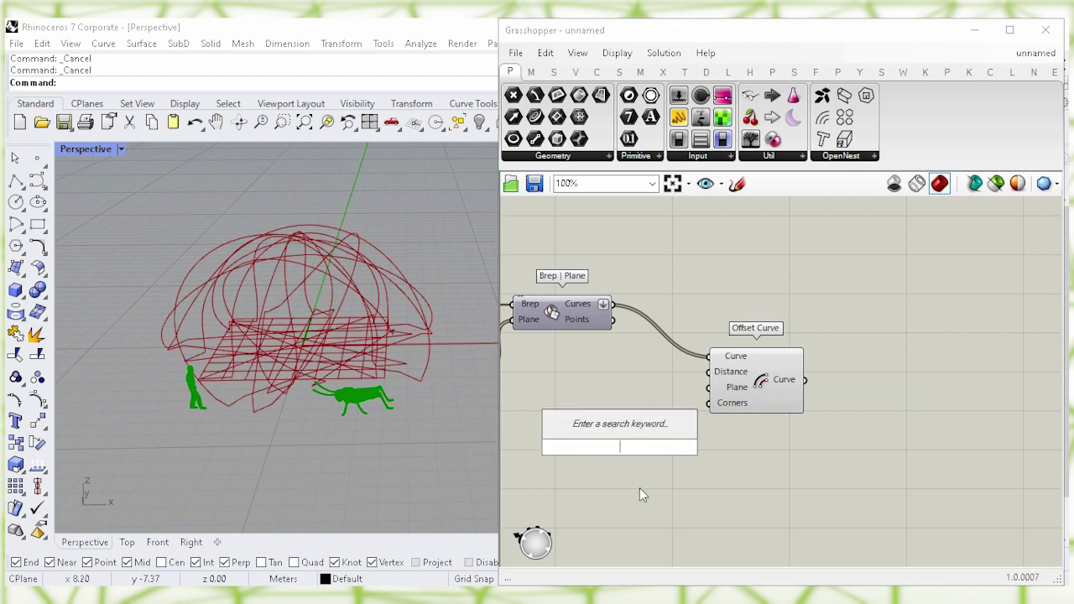
{"action": "type", "text": "neg"}
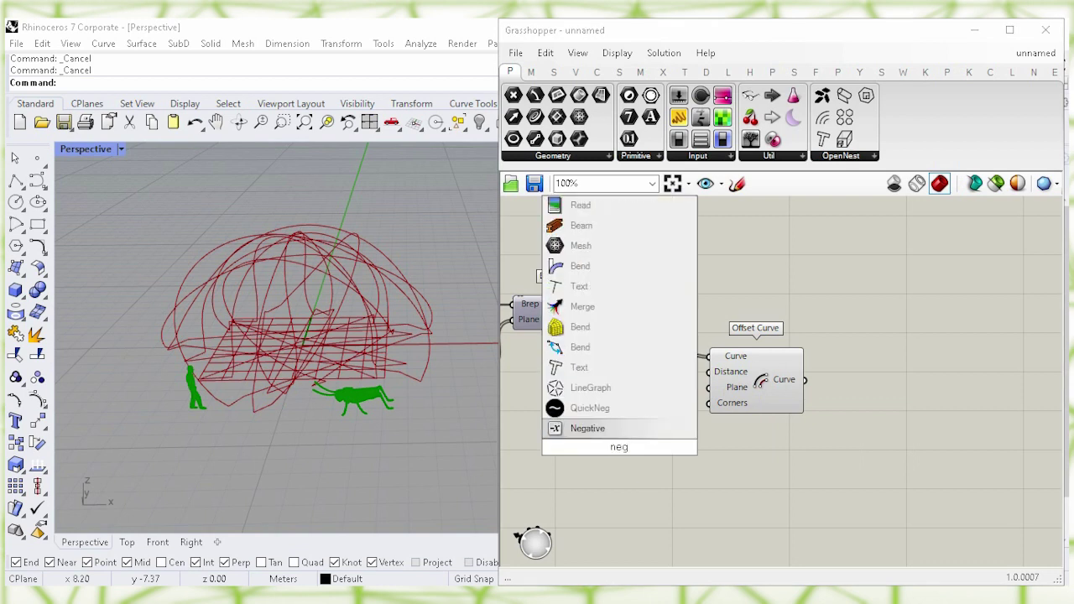
{"action": "left_click", "coordinate": [631, 436]}
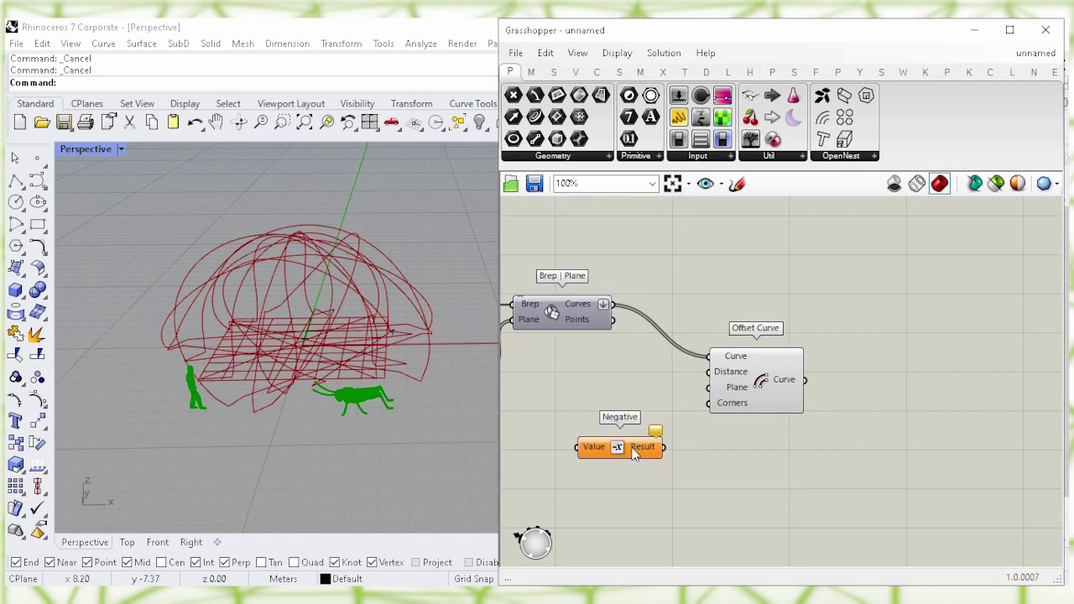
{"action": "left_click_drag", "start_coordinate": [626, 450], "coordinate": [707, 372]}
{"action": "left_click_drag", "start_coordinate": [615, 381], "coordinate": [621, 417]}
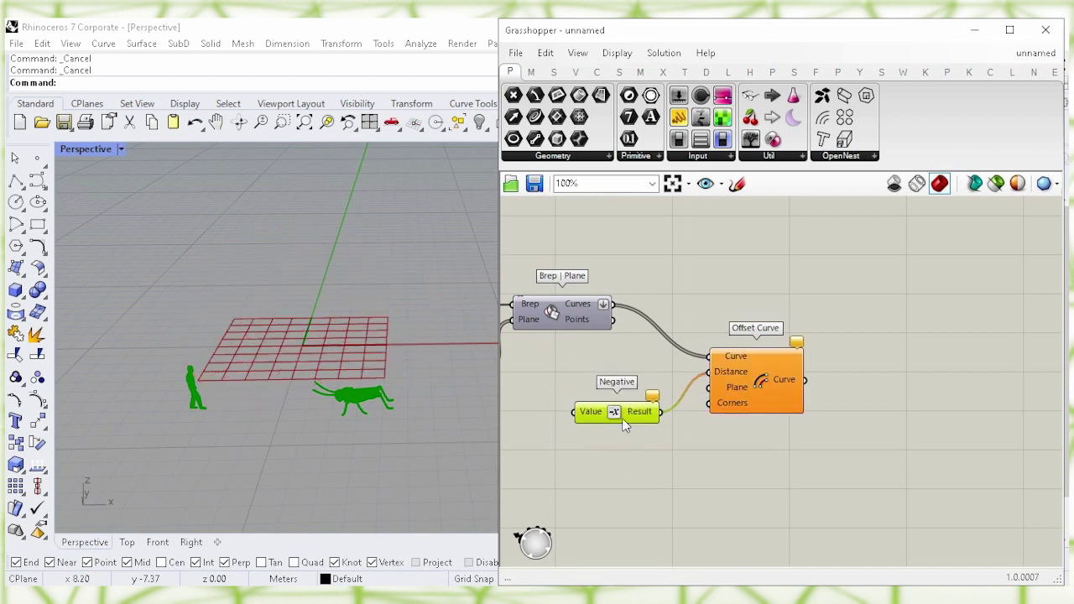
Step: Add a number slider with the value 0.9, connect it to Negative's Value input, and line up the two components
{"action": "left_click", "coordinate": [572, 474]}
{"action": "right_click_drag", "start_coordinate": [572, 473], "coordinate": [697, 456]}
{"action": "double_click", "coordinate": [630, 457]}
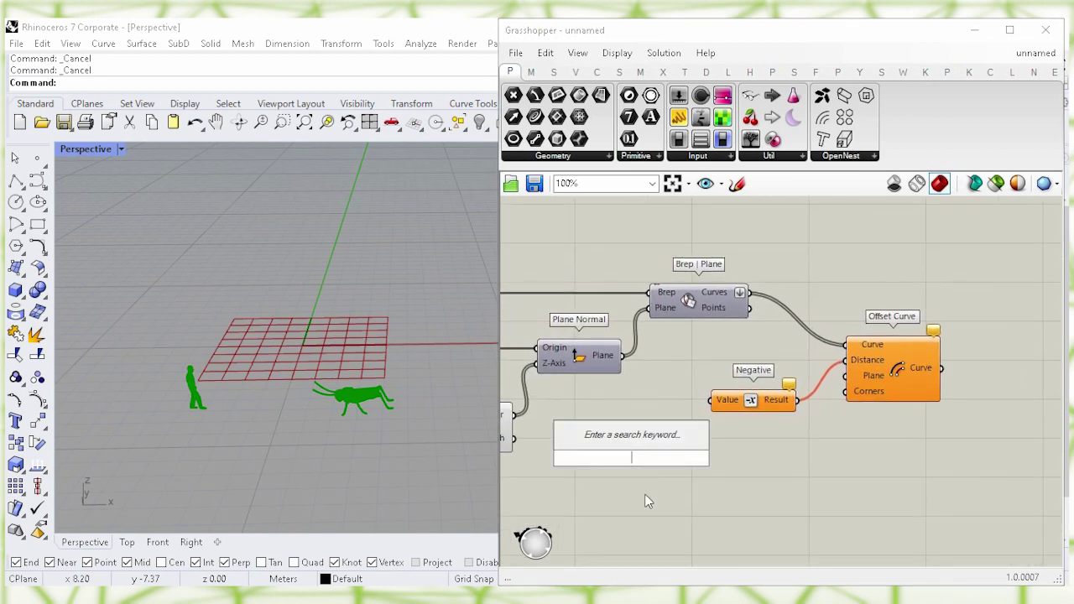
{"action": "type", "text": "0.9"}
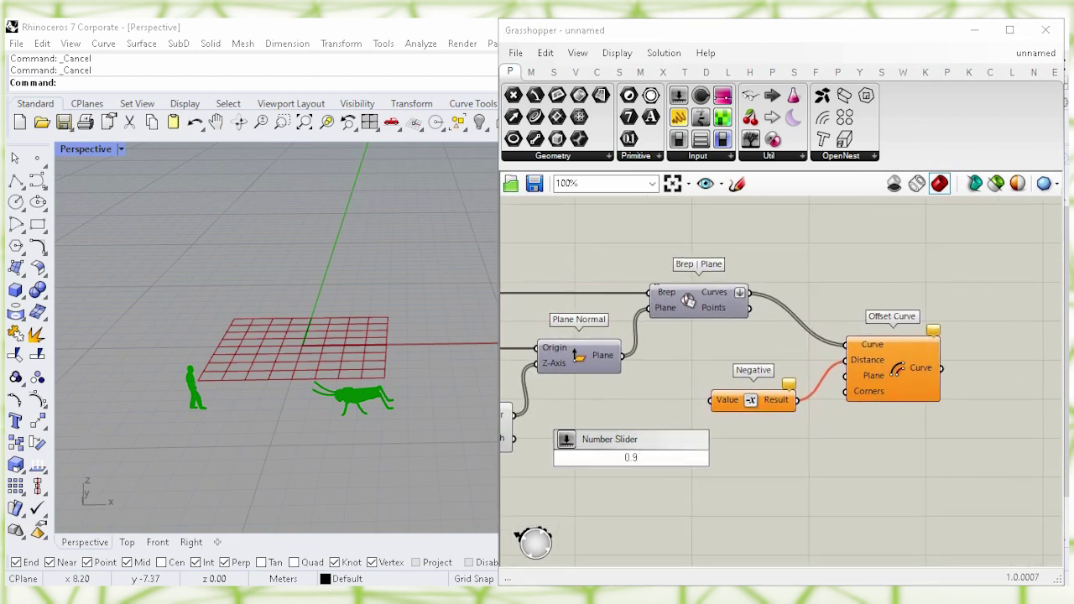
{"action": "key", "text": "Return"}
{"action": "left_click_drag", "start_coordinate": [638, 458], "coordinate": [619, 403]}
{"action": "left_click", "coordinate": [706, 454]}
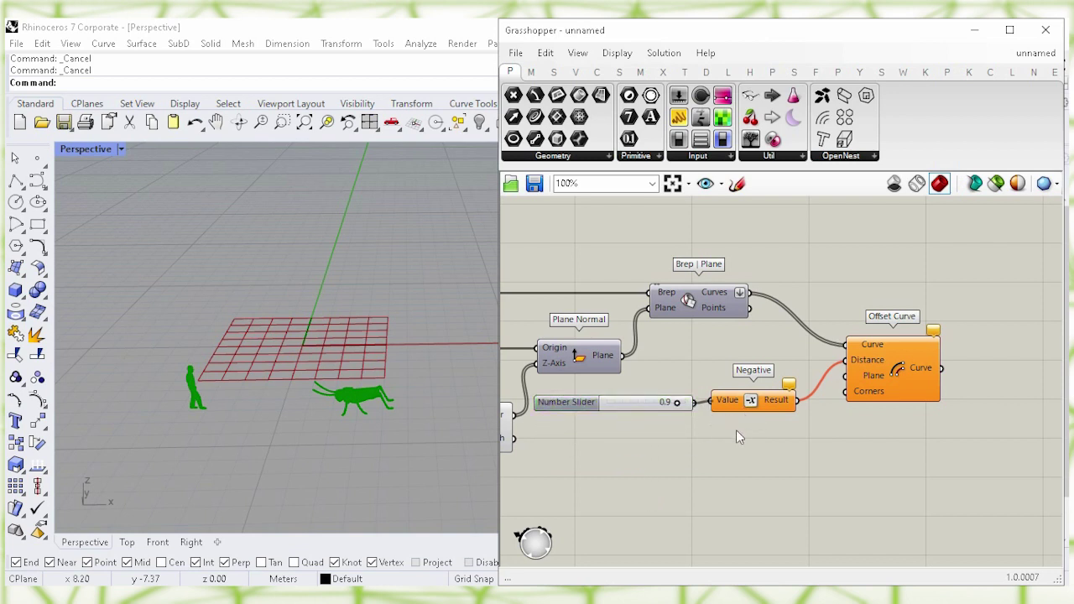
{"action": "left_click", "coordinate": [747, 407]}
{"action": "left_click_drag", "start_coordinate": [747, 406], "coordinate": [747, 410]}
{"action": "left_click", "coordinate": [770, 467]}
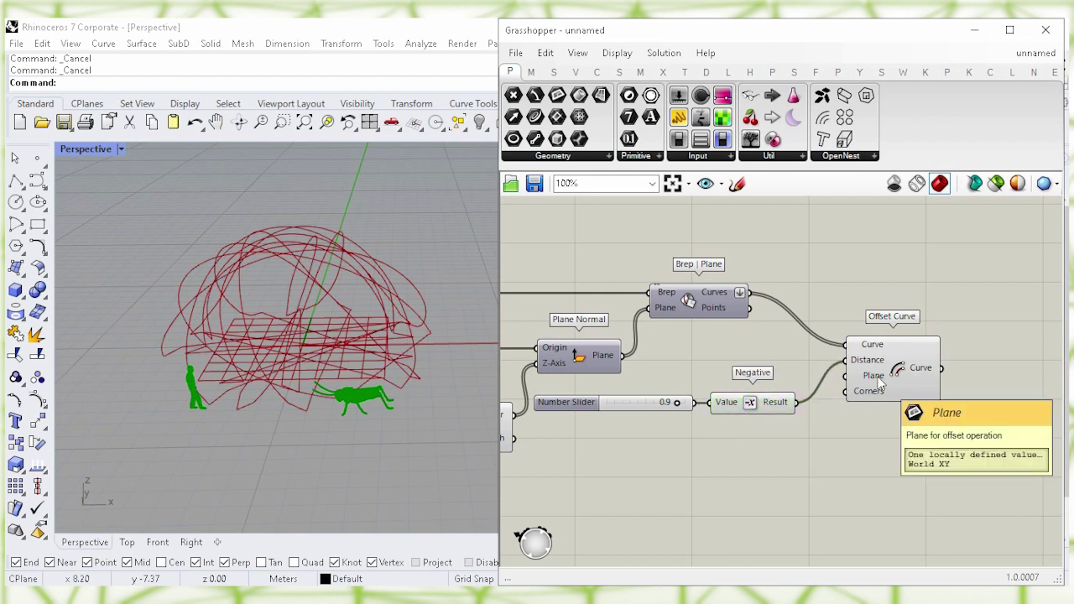
Step: Connect Plane Normal's Plane output to Offset Curve's Plane input and raise the Offset Curve component slightly
{"action": "left_click_drag", "start_coordinate": [606, 357], "coordinate": [887, 353]}
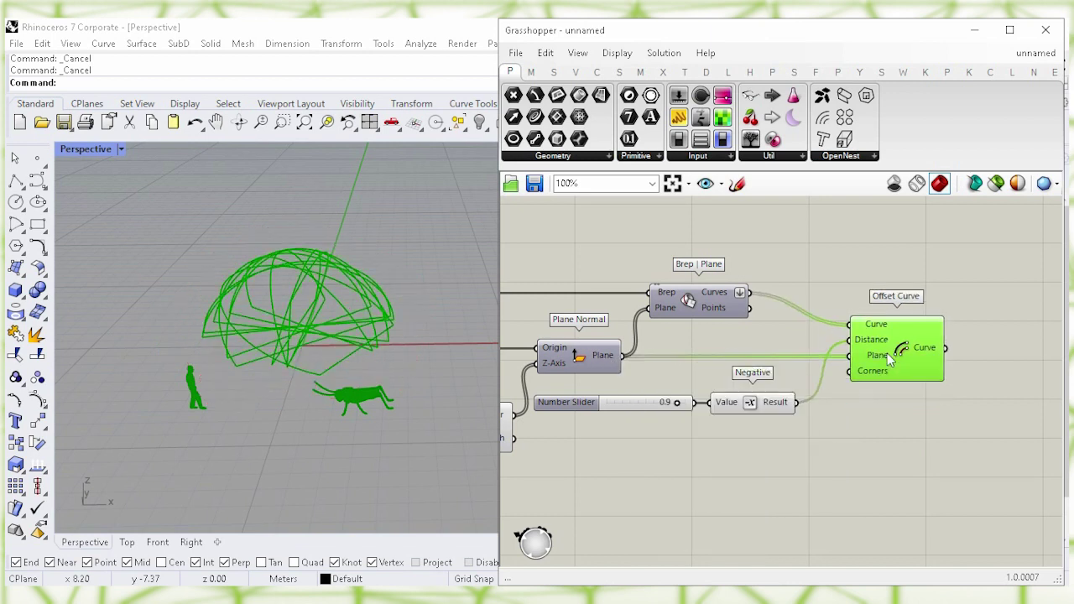
{"action": "left_click", "coordinate": [898, 402]}
{"action": "right_click_drag", "start_coordinate": [920, 401], "coordinate": [782, 426]}
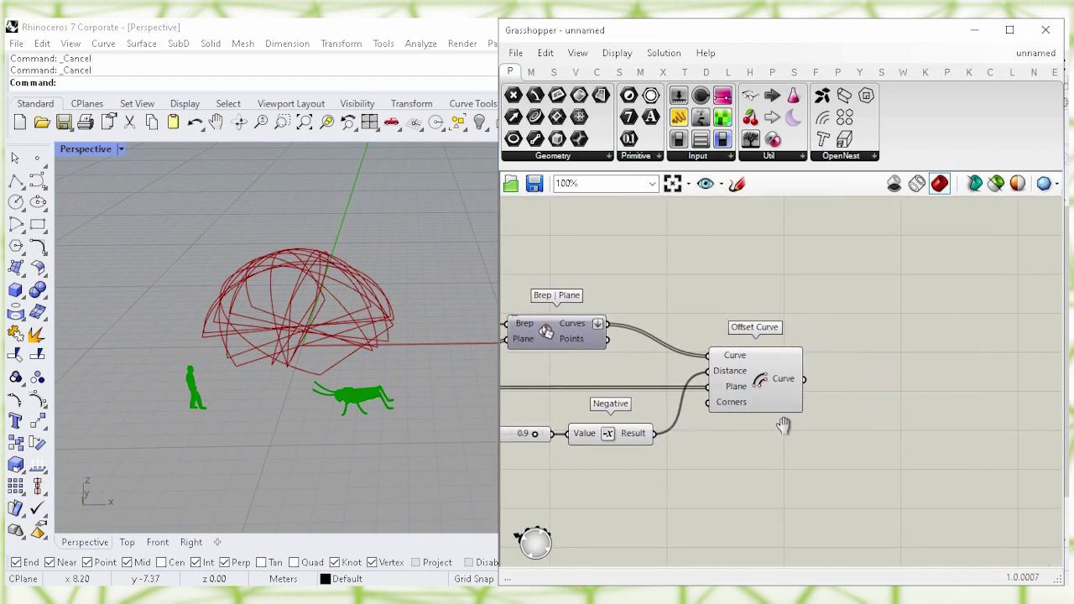
Step: Add a Merge component level with Brep | Plane and connect Brep | Plane's Curves output to its Data 1 input
{"action": "double_click", "coordinate": [896, 341]}
{"action": "type", "text": "mer"}
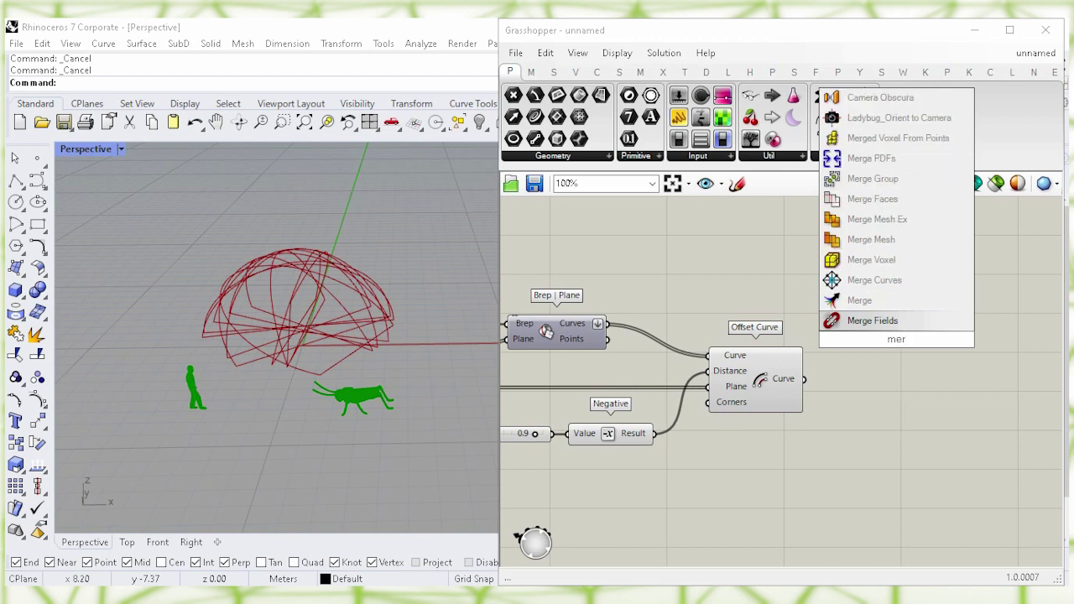
{"action": "type", "text": "g"}
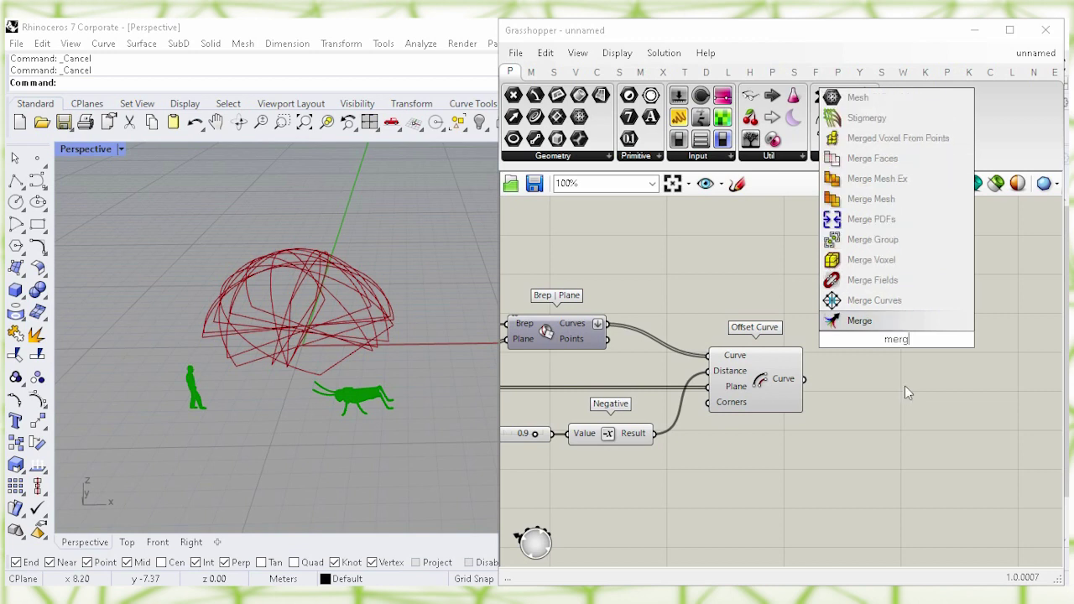
{"action": "left_click", "coordinate": [891, 329]}
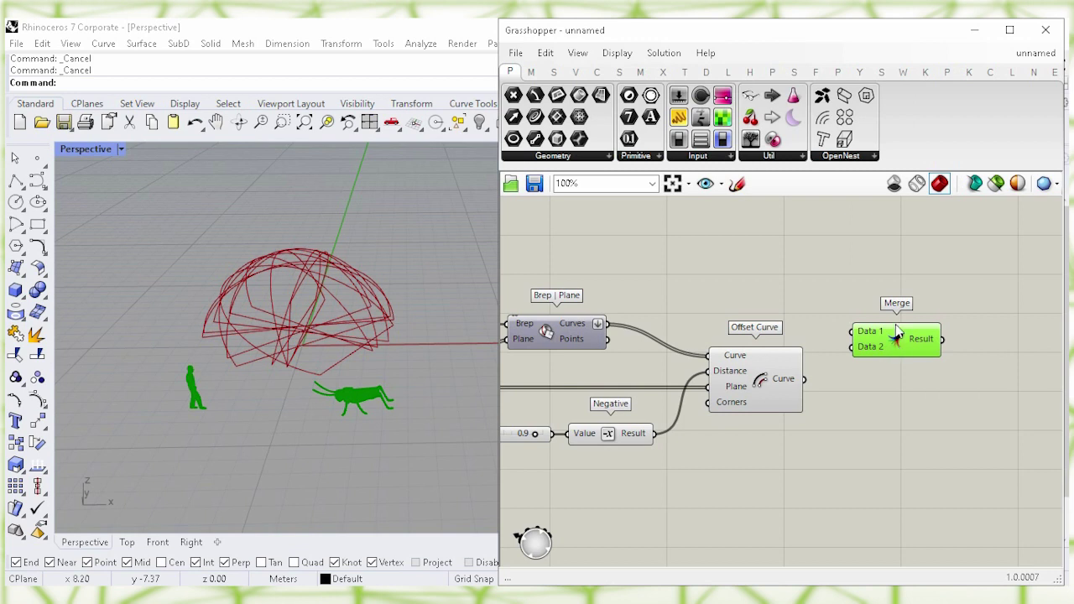
{"action": "left_click_drag", "start_coordinate": [902, 348], "coordinate": [902, 326]}
{"action": "left_click", "coordinate": [713, 270]}
{"action": "left_click_drag", "start_coordinate": [546, 337], "coordinate": [925, 312]}
{"action": "left_click", "coordinate": [658, 264]}
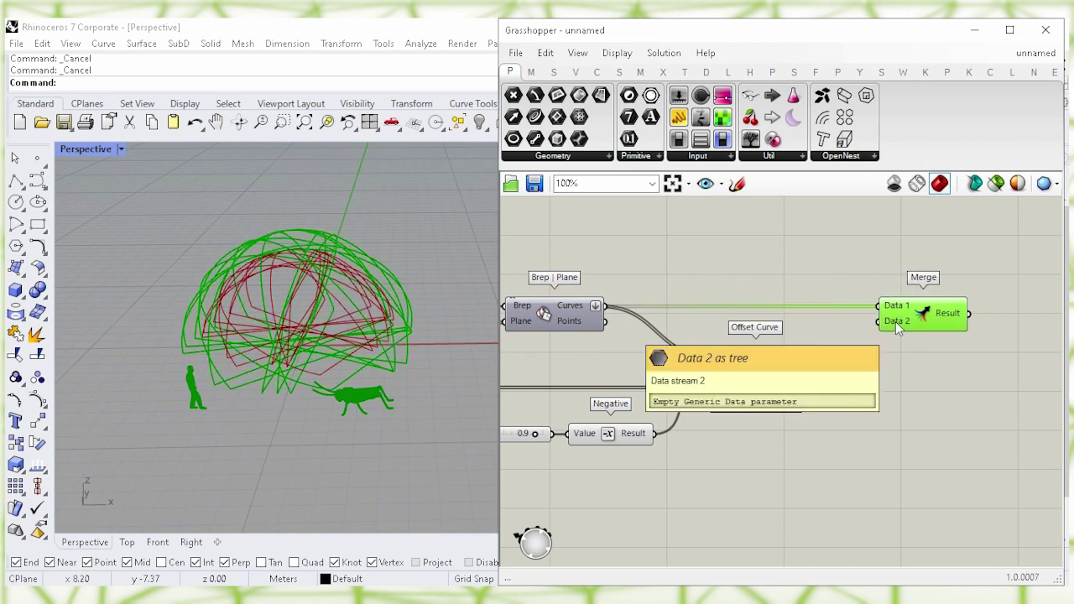
Step: Flatten Merge's Data 2 input and turn off the Offset Curve component's preview
{"action": "right_click", "coordinate": [895, 322]}
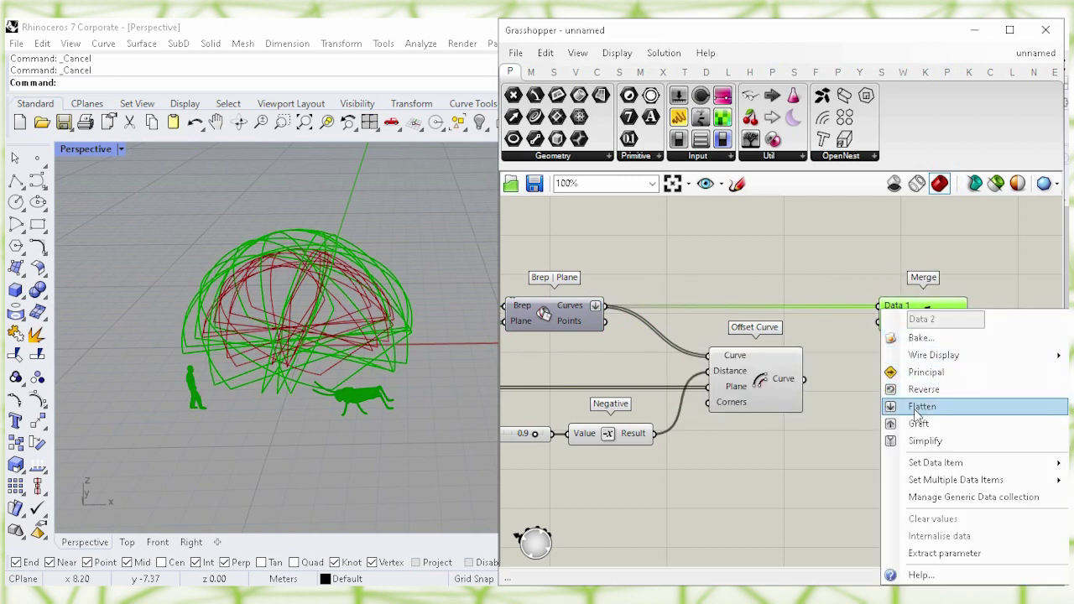
{"action": "left_click", "coordinate": [981, 414]}
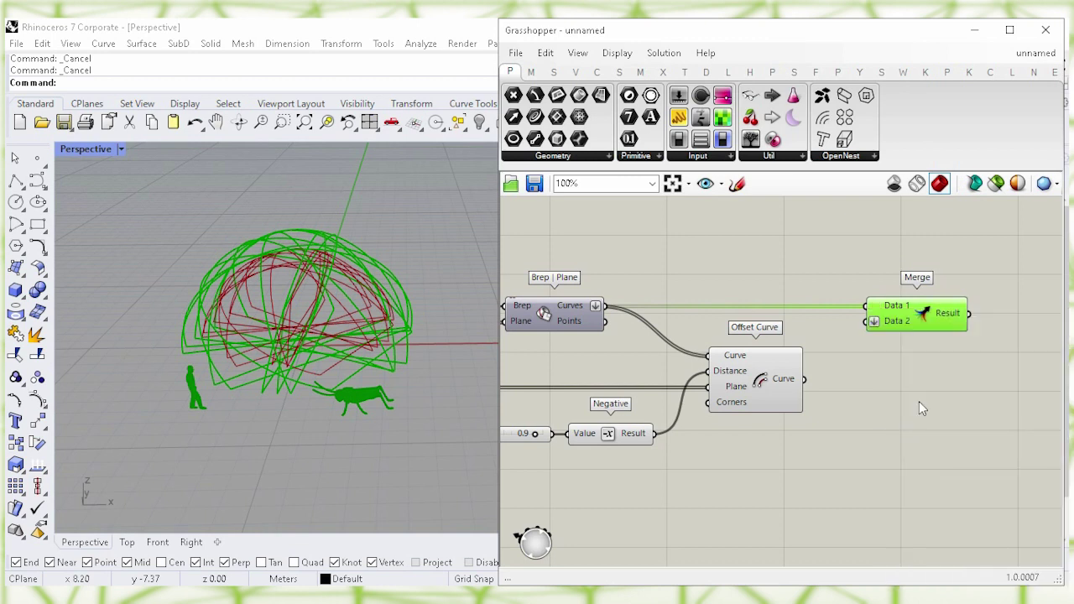
{"action": "left_click", "coordinate": [778, 395]}
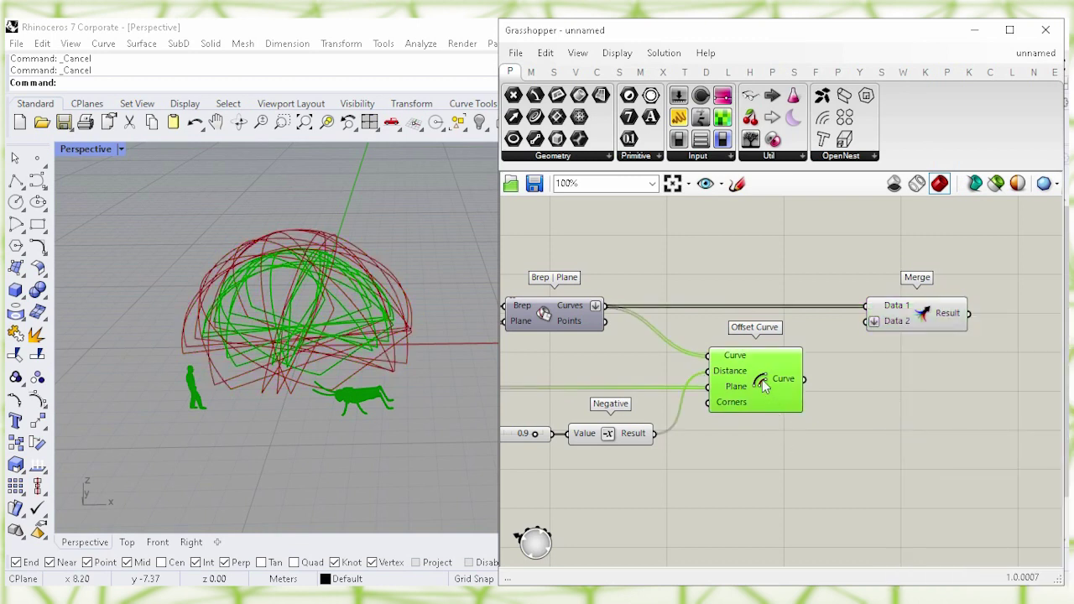
{"action": "right_click", "coordinate": [762, 380]}
{"action": "left_click", "coordinate": [914, 412]}
{"action": "left_click", "coordinate": [914, 412]}
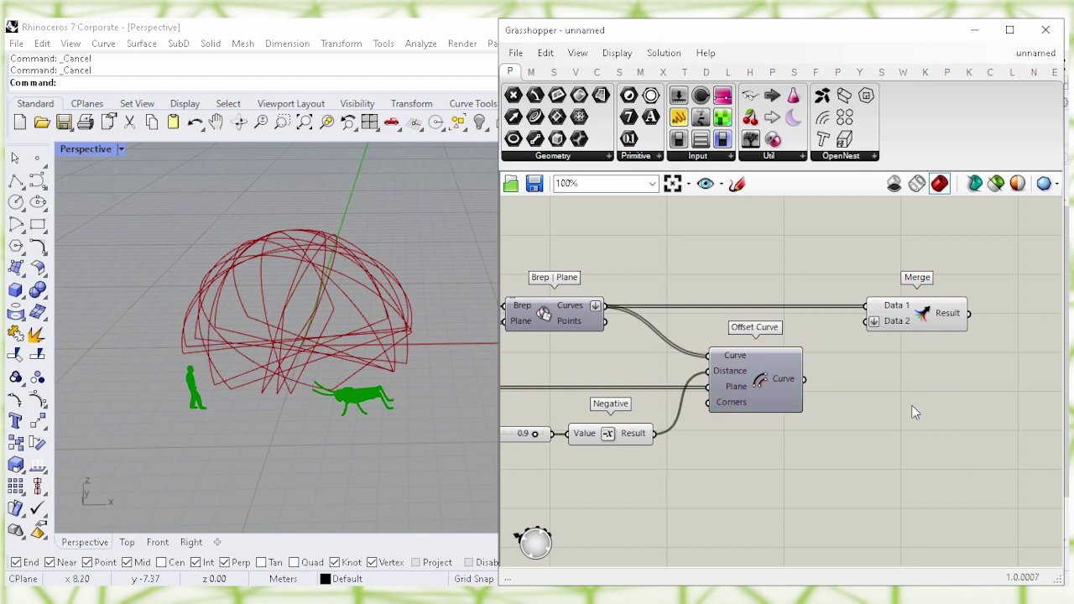
Step: Connect Offset Curve's Curve output to Merge's flattened second input and tidy the Merge component's position
{"action": "left_click_drag", "start_coordinate": [804, 379], "coordinate": [880, 365]}
{"action": "left_click_drag", "start_coordinate": [913, 324], "coordinate": [888, 331]}
{"action": "left_click", "coordinate": [923, 401]}
Step: Add a Boundary Surfaces component beside Merge and connect Merge's Result output to its Edges input
{"action": "right_click_drag", "start_coordinate": [932, 408], "coordinate": [731, 410]}
{"action": "double_click", "coordinate": [823, 368]}
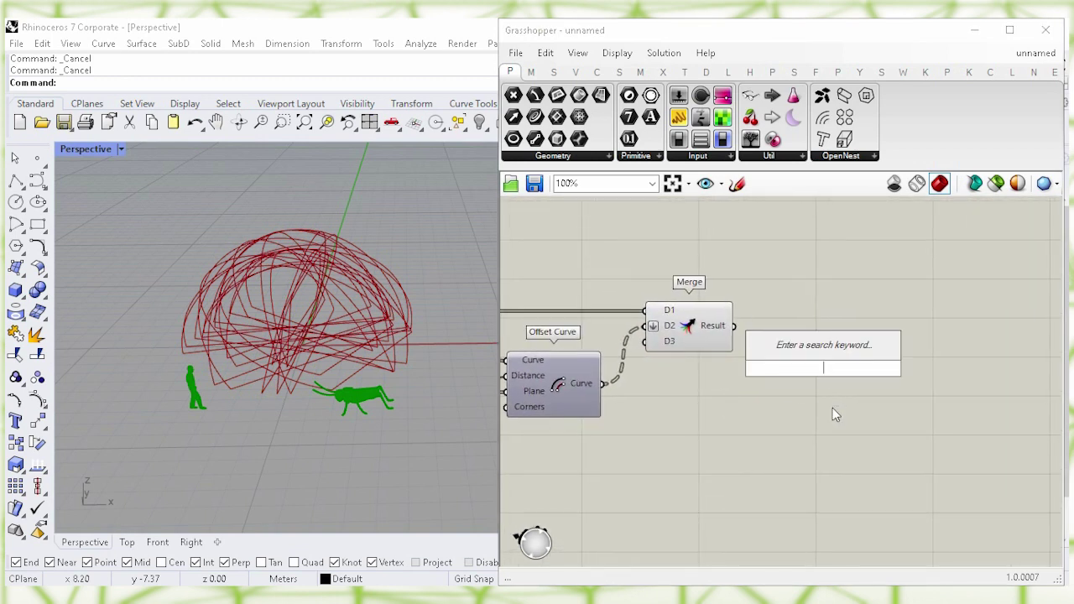
{"action": "type", "text": "bound"}
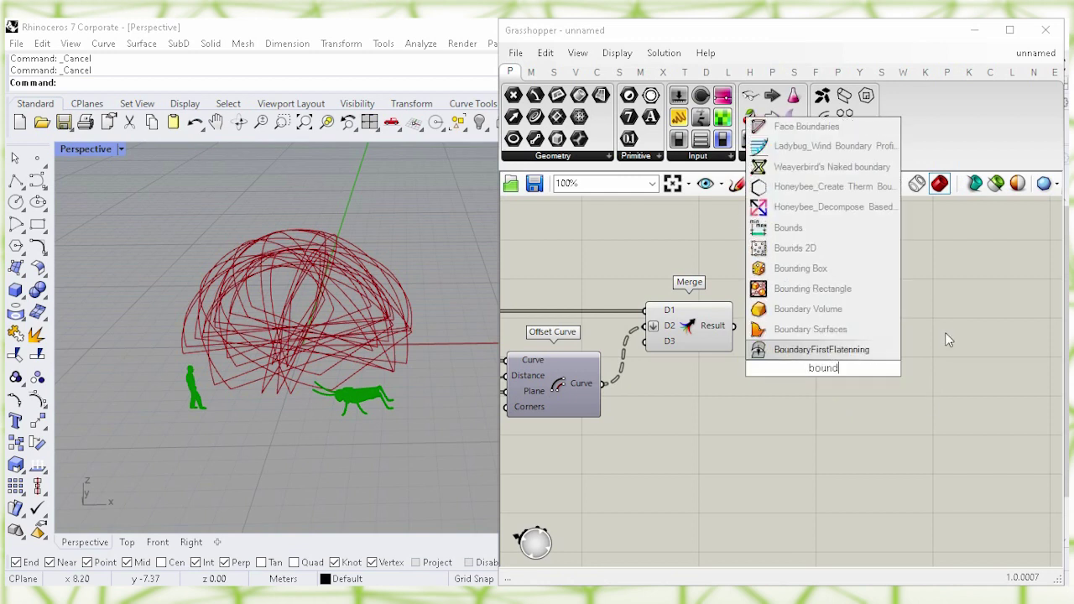
{"action": "left_click", "coordinate": [890, 339]}
{"action": "left_click_drag", "start_coordinate": [822, 368], "coordinate": [819, 337]}
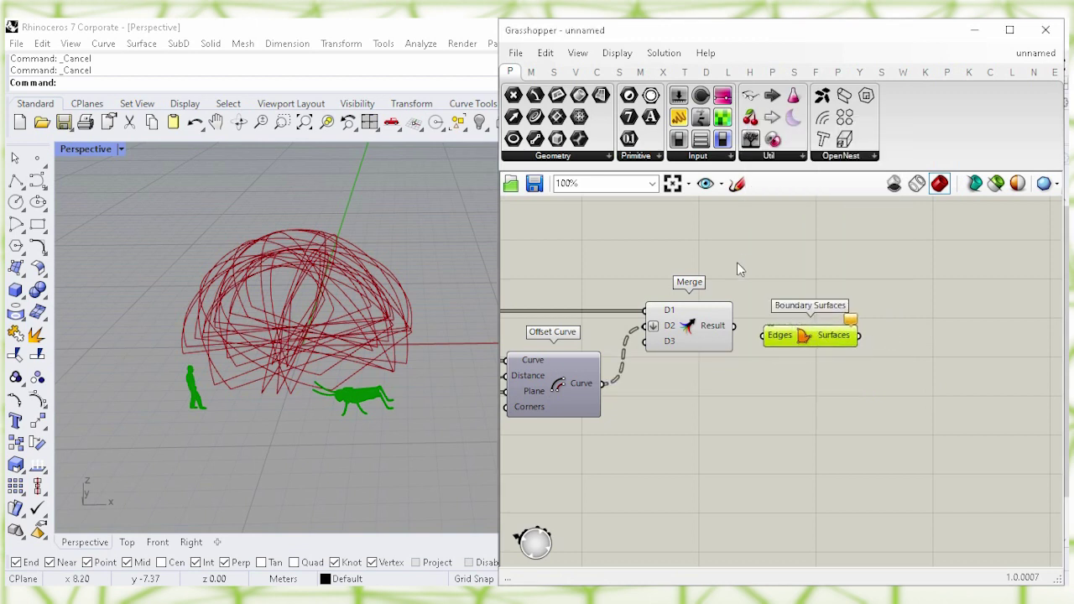
{"action": "left_click_drag", "start_coordinate": [735, 326], "coordinate": [794, 328]}
Step: Turn off the Merge component's preview
{"action": "left_click", "coordinate": [694, 335]}
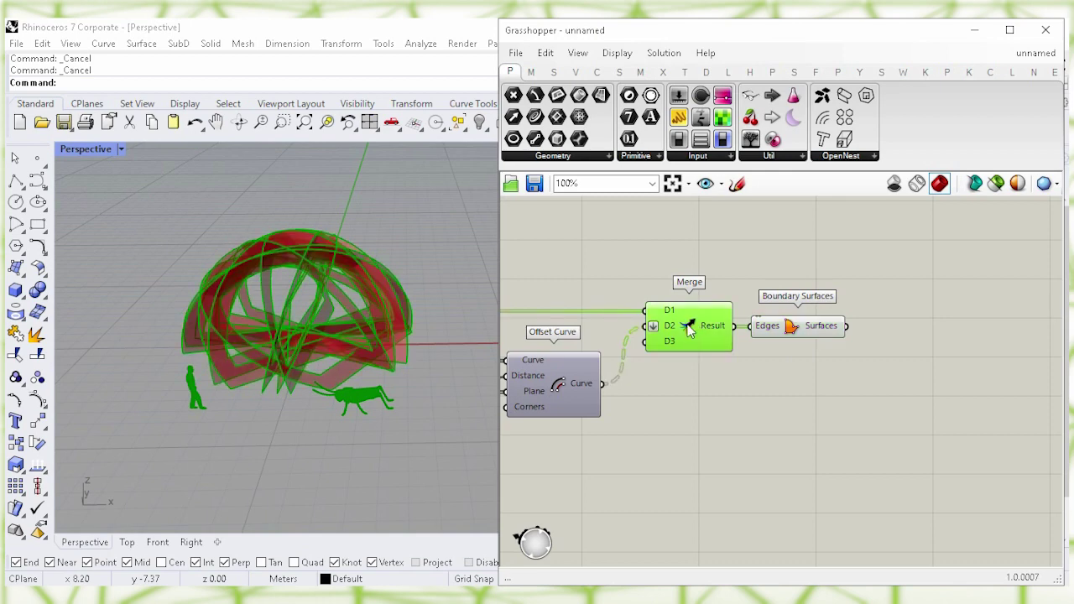
{"action": "right_click", "coordinate": [688, 330]}
{"action": "left_click", "coordinate": [873, 359]}
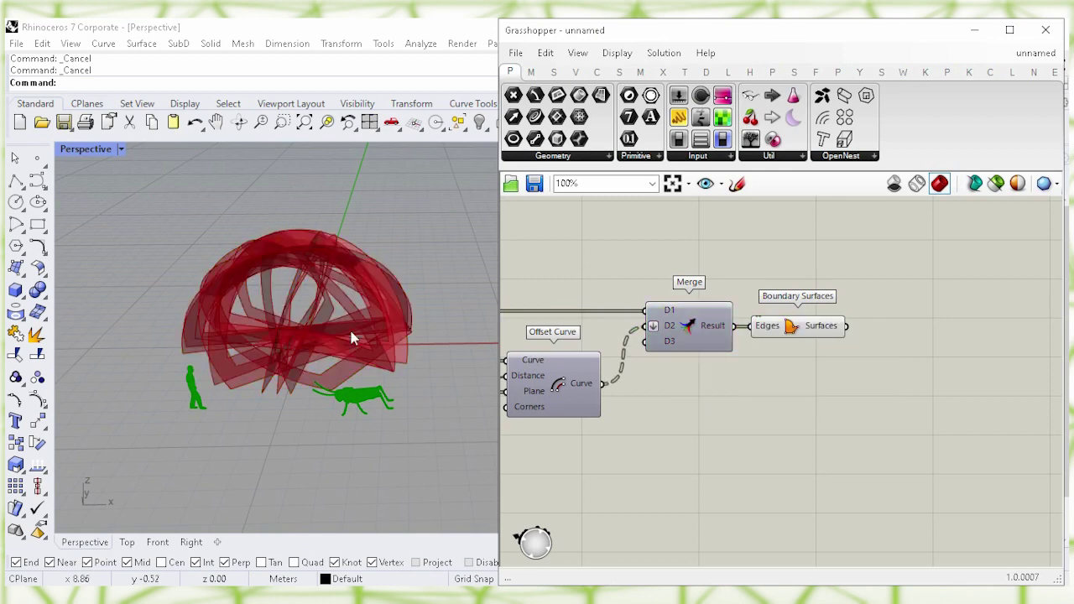
Step: Set the number slider feeding Negative for the curve offset distance to 0.6
{"action": "mouse_move", "coordinate": [317, 326]}
{"action": "right_mouse_down"}
{"action": "mouse_move", "coordinate": [323, 332]}
{"action": "mouse_move", "coordinate": [307, 328]}
{"action": "mouse_move", "coordinate": [328, 349]}
{"action": "mouse_move", "coordinate": [331, 333]}
{"action": "right_mouse_up"}
{"action": "scroll", "coordinate": [336, 288], "scroll_direction": "up", "scroll_amount": 5}
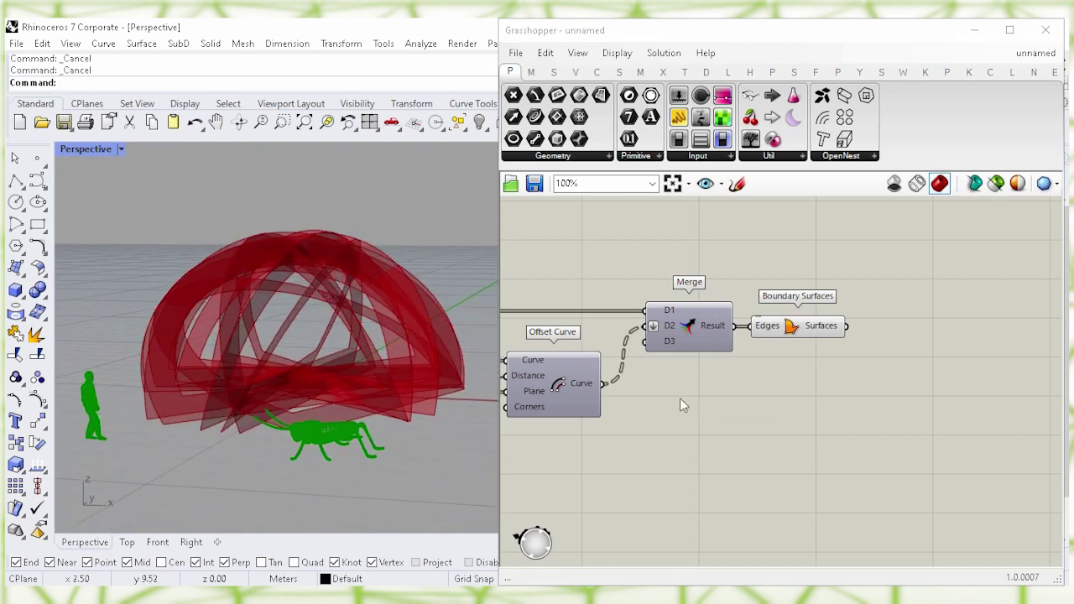
{"action": "right_click_drag", "start_coordinate": [712, 429], "coordinate": [839, 467]}
{"action": "left_click", "coordinate": [719, 422]}
{"action": "left_click", "coordinate": [635, 464]}
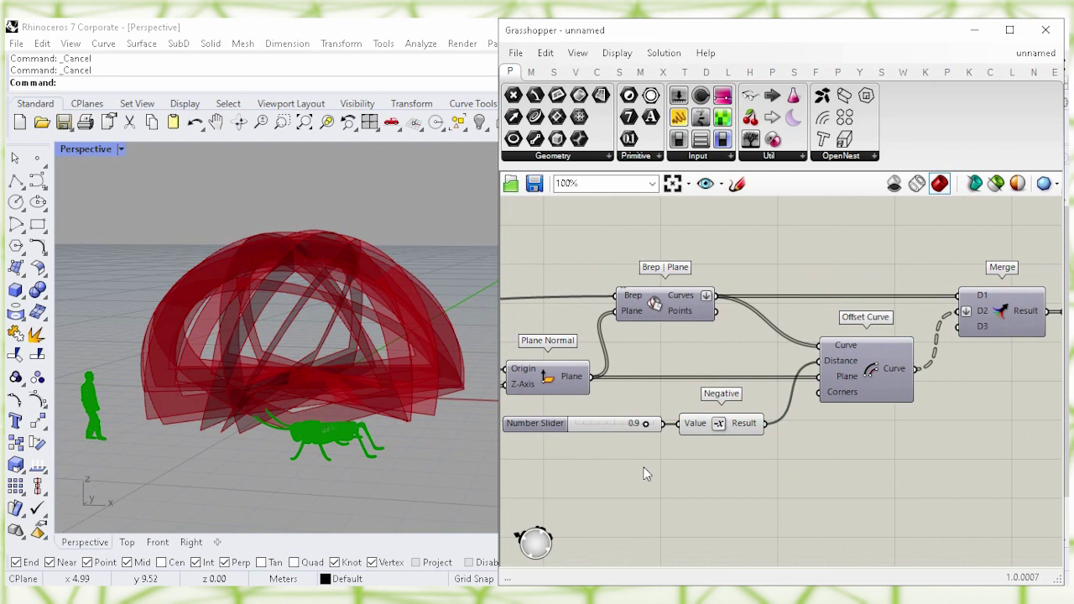
{"action": "right_click_drag", "start_coordinate": [636, 465], "coordinate": [681, 470]}
{"action": "left_click", "coordinate": [667, 429]}
{"action": "left_click_drag", "start_coordinate": [691, 431], "coordinate": [669, 438]}
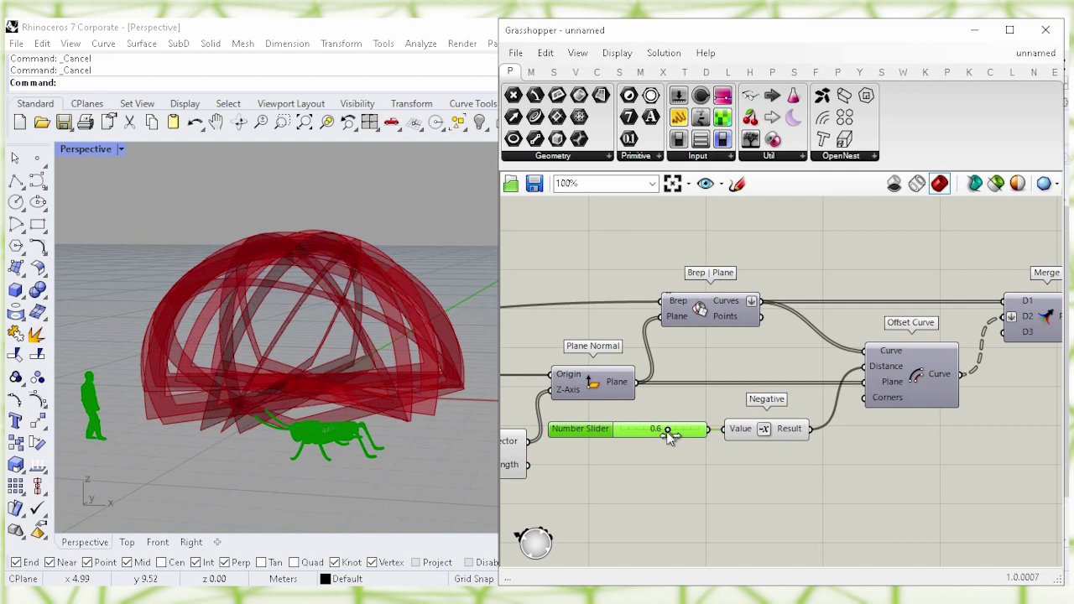
{"action": "left_click", "coordinate": [683, 461]}
Step: Set the number slider connected to Populate Geometry's Count input to 14
{"action": "left_click", "coordinate": [902, 384]}
{"action": "left_click", "coordinate": [904, 476]}
{"action": "right_click_drag", "start_coordinate": [643, 509], "coordinate": [776, 474]}
{"action": "right_click_drag", "start_coordinate": [617, 488], "coordinate": [840, 496]}
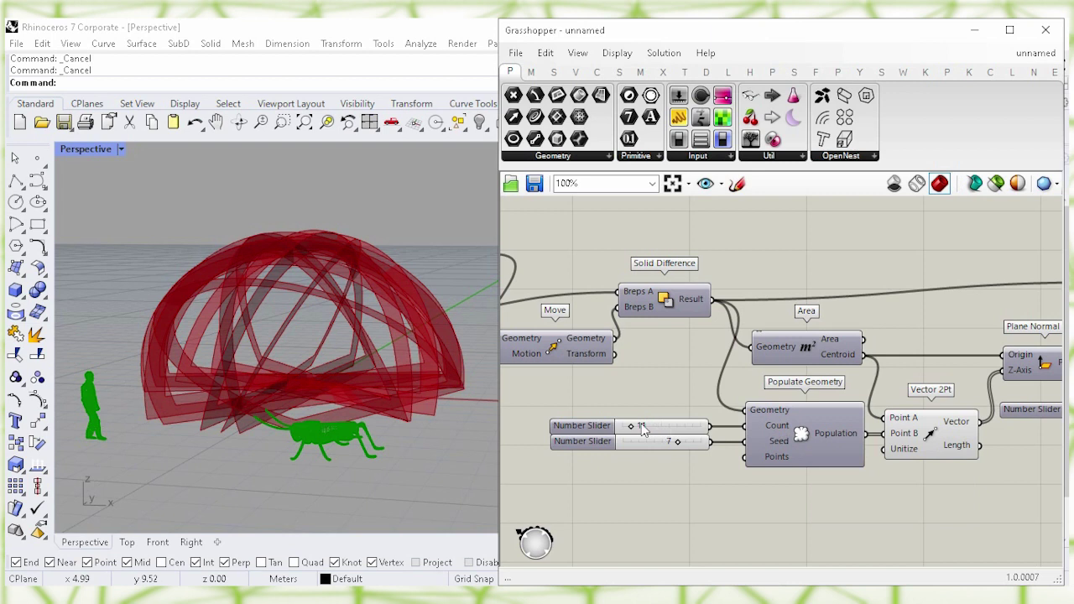
{"action": "left_click_drag", "start_coordinate": [631, 430], "coordinate": [636, 428]}
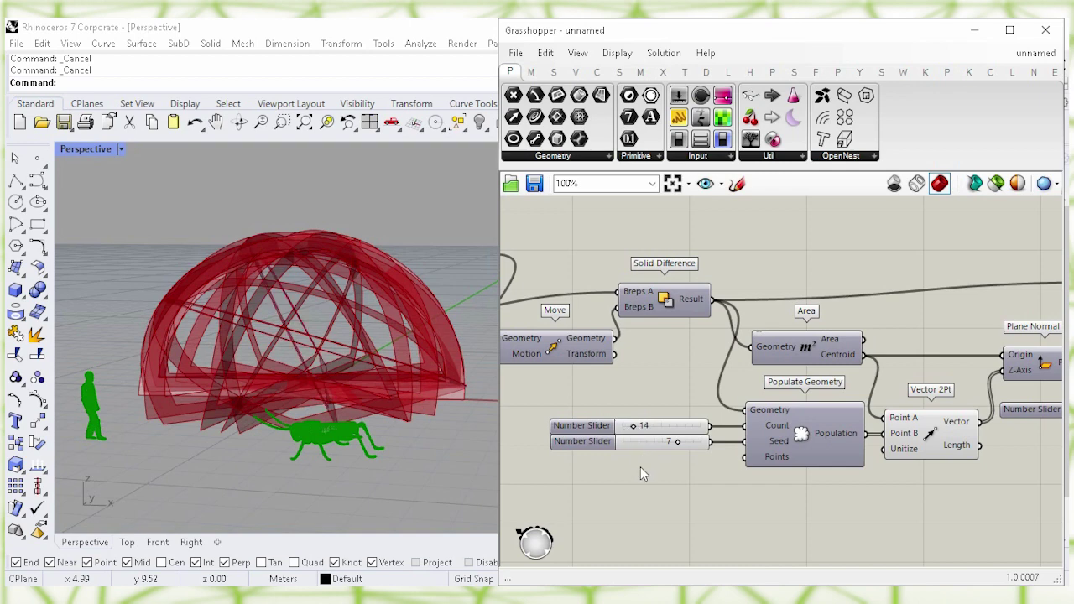
Step: Try Populate Geometry seed values of 6, 3 and 1 on the rib layout and settle on 2
{"action": "right_click_drag", "start_coordinate": [291, 346], "coordinate": [418, 390]}
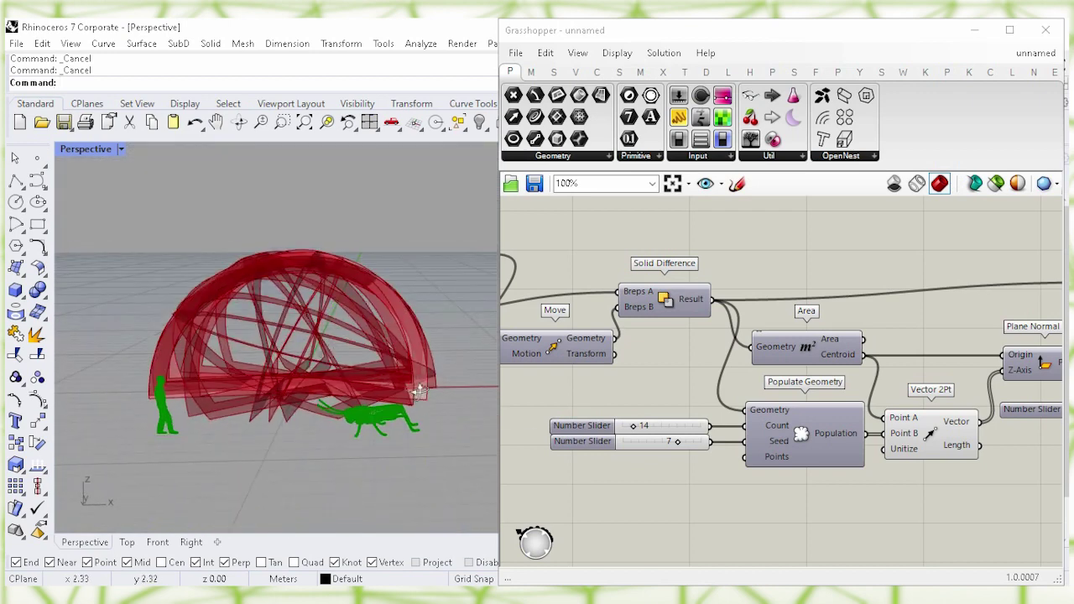
{"action": "left_click", "coordinate": [663, 445]}
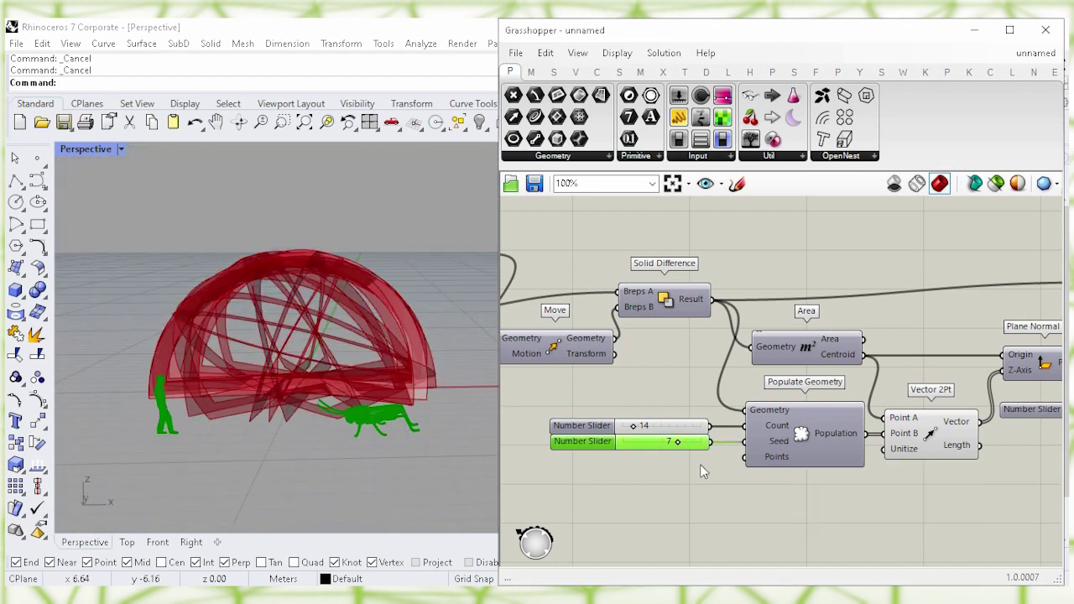
{"action": "left_click", "coordinate": [638, 474]}
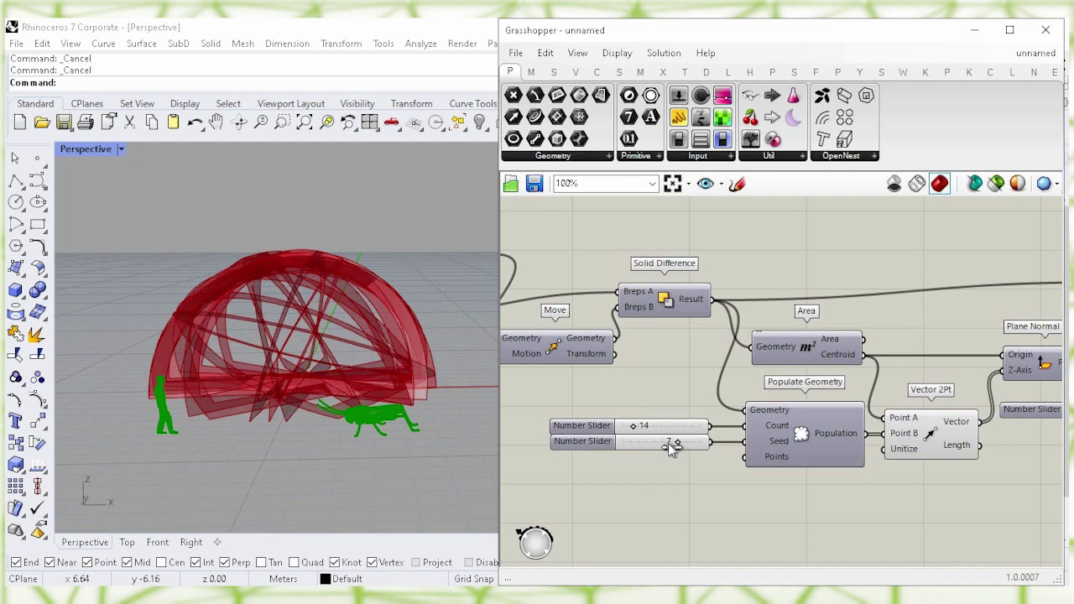
{"action": "left_click_drag", "start_coordinate": [669, 448], "coordinate": [668, 447]}
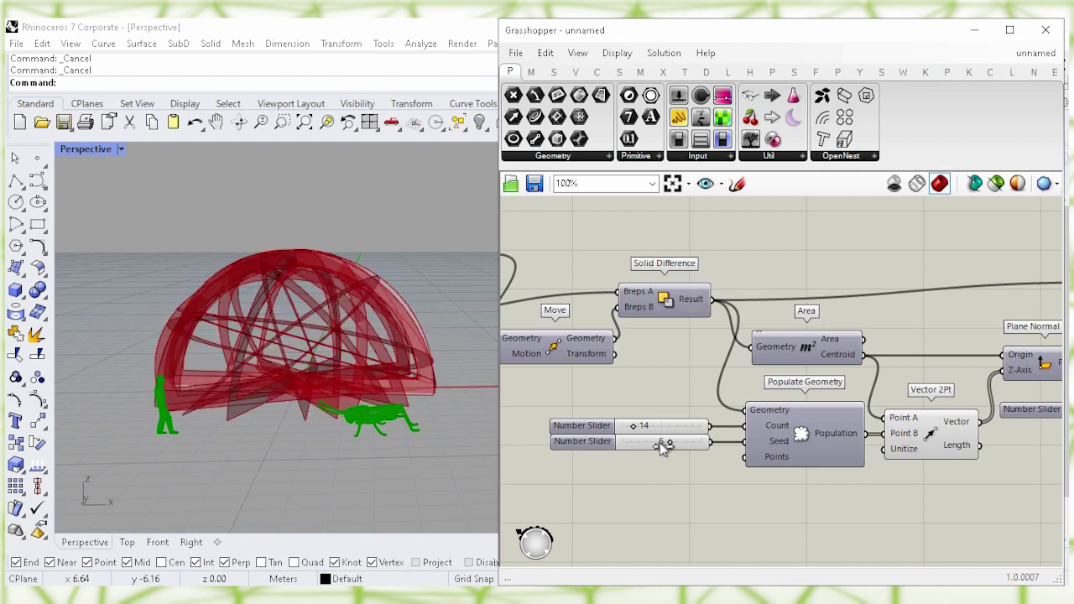
{"action": "left_click_drag", "start_coordinate": [659, 448], "coordinate": [646, 450]}
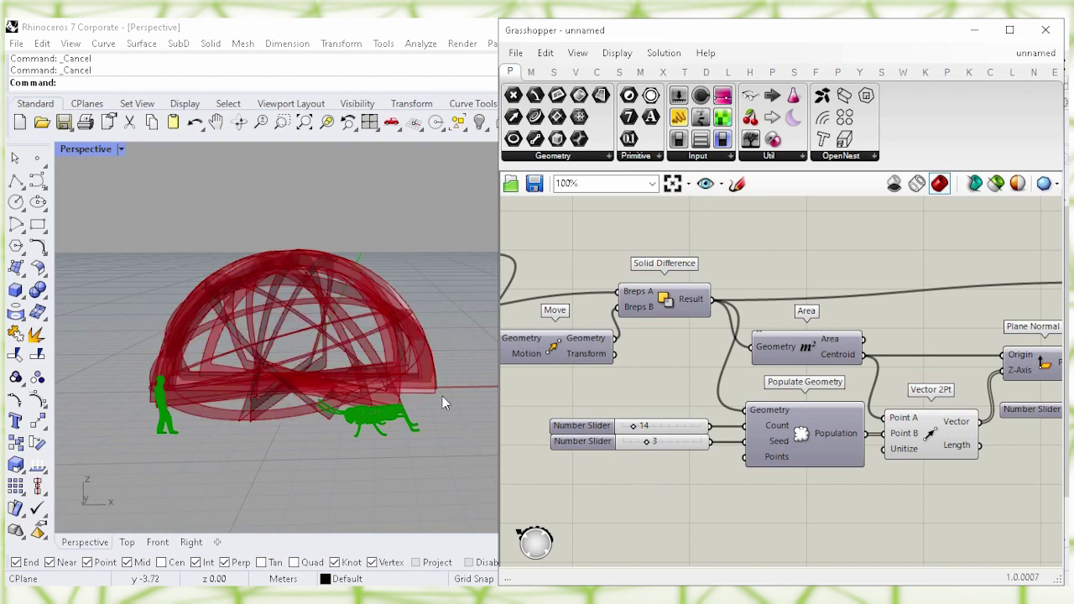
{"action": "mouse_move", "coordinate": [408, 338]}
{"action": "right_mouse_down"}
{"action": "mouse_move", "coordinate": [398, 364]}
{"action": "mouse_move", "coordinate": [395, 355]}
{"action": "mouse_move", "coordinate": [411, 352]}
{"action": "right_mouse_up"}
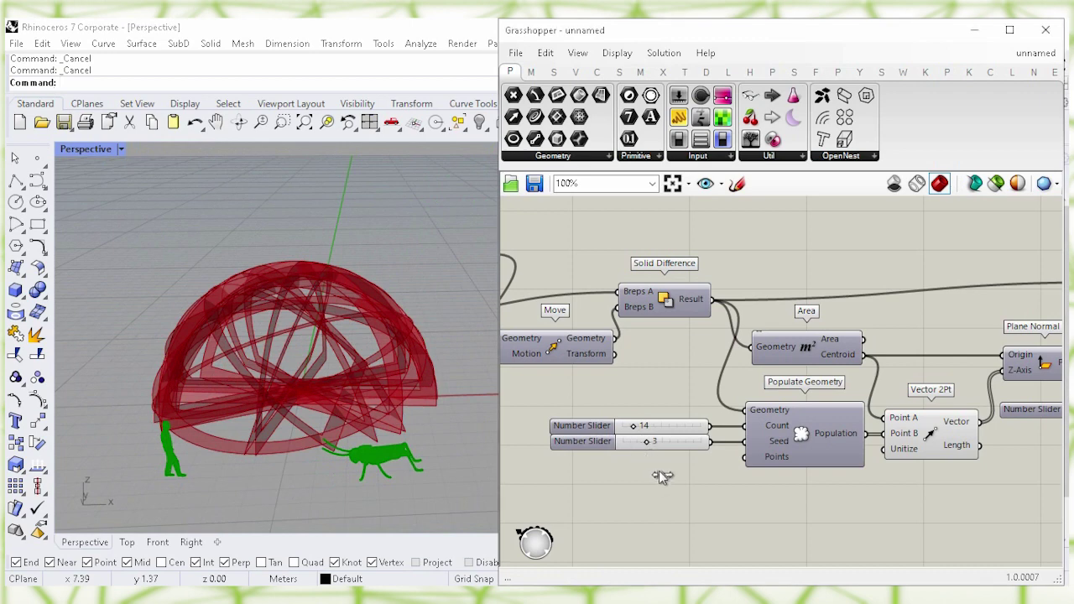
{"action": "left_click_drag", "start_coordinate": [658, 476], "coordinate": [663, 476]}
{"action": "right_click_drag", "start_coordinate": [429, 417], "coordinate": [417, 373]}
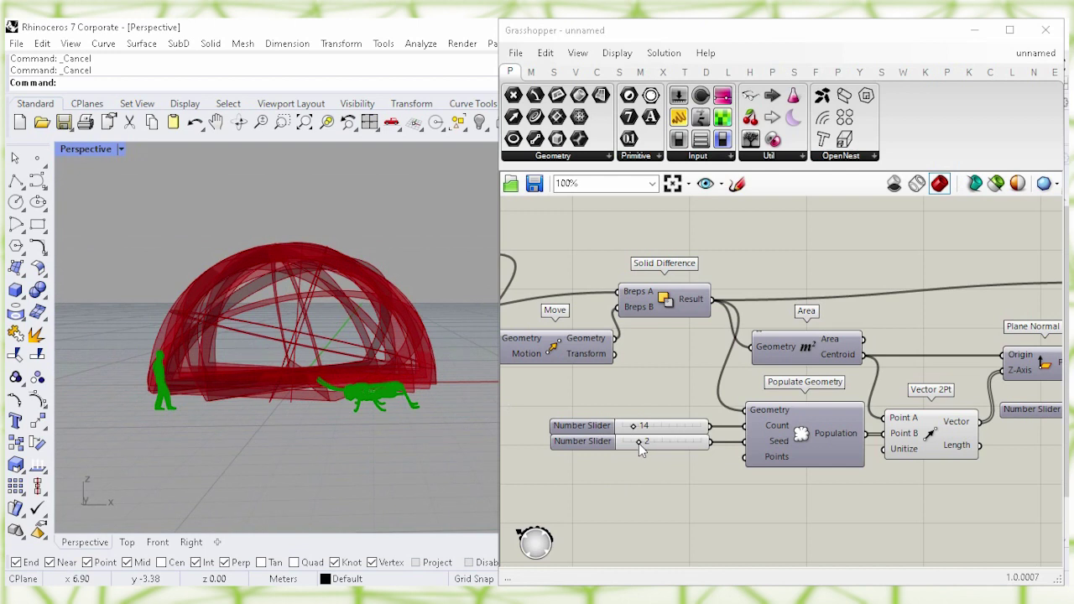
{"action": "left_click_drag", "start_coordinate": [636, 443], "coordinate": [630, 443]}
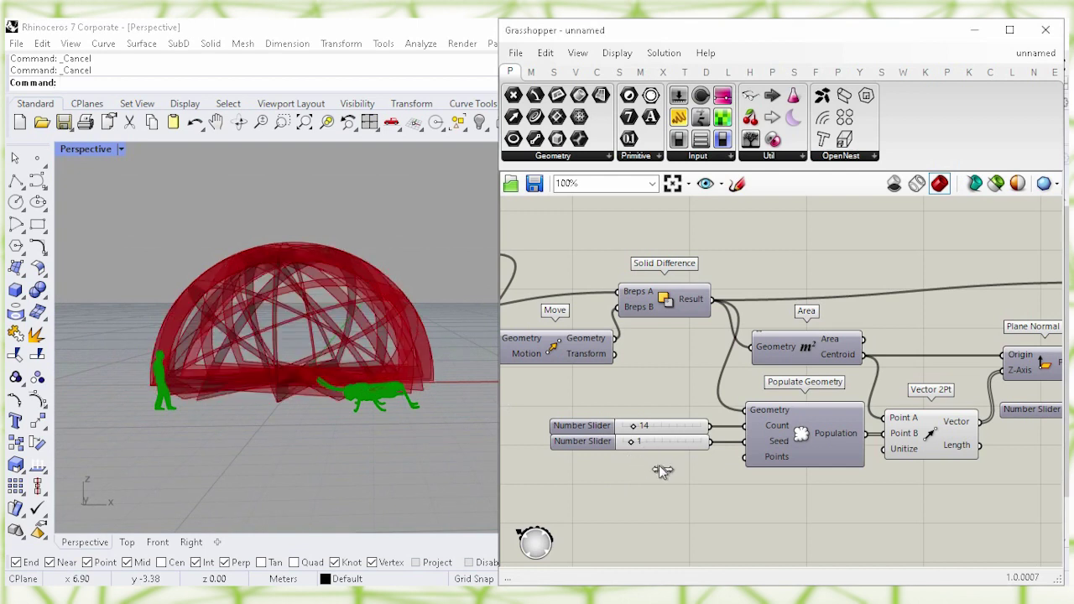
{"action": "left_click_drag", "start_coordinate": [630, 442], "coordinate": [638, 442]}
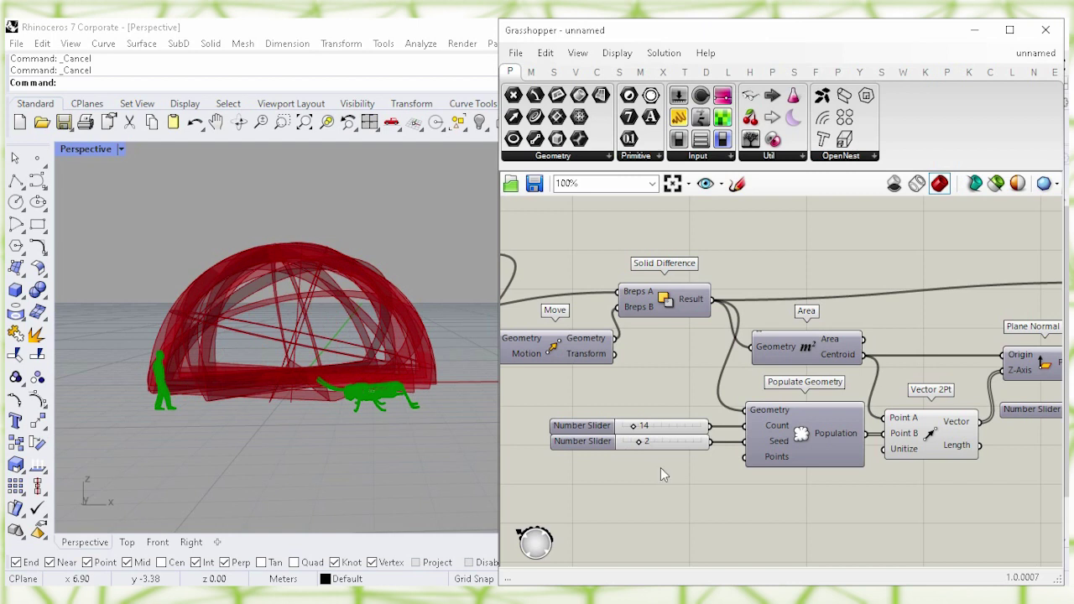
Step: Set the number slider driving the Sphere's Radius input to 5.4
{"action": "right_click_drag", "start_coordinate": [631, 365], "coordinate": [730, 377]}
{"action": "right_click_drag", "start_coordinate": [631, 393], "coordinate": [727, 398]}
{"action": "right_click_drag", "start_coordinate": [603, 375], "coordinate": [652, 386]}
{"action": "left_click", "coordinate": [615, 366]}
{"action": "mouse_move", "coordinate": [615, 361]}
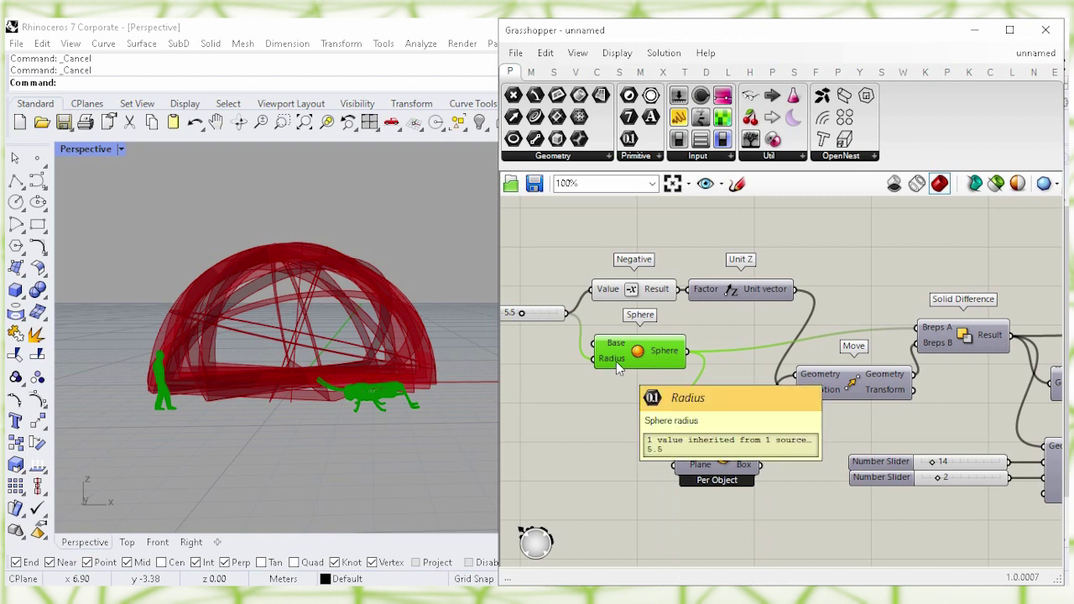
{"action": "left_click", "coordinate": [571, 384]}
{"action": "right_click_drag", "start_coordinate": [572, 384], "coordinate": [617, 410]}
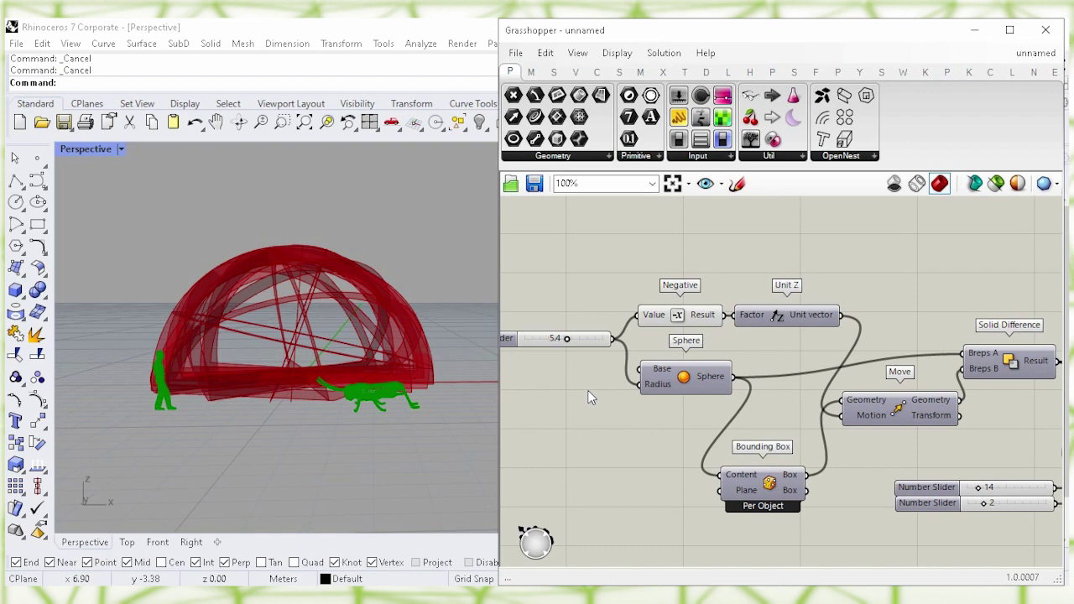
Step: Try Sphere Radius slider values of 3.5, 3.6 and 4.7 and settle on 6.0
{"action": "right_click_drag", "start_coordinate": [327, 277], "coordinate": [356, 316]}
{"action": "scroll", "coordinate": [356, 315], "scroll_direction": "up", "scroll_amount": 2}
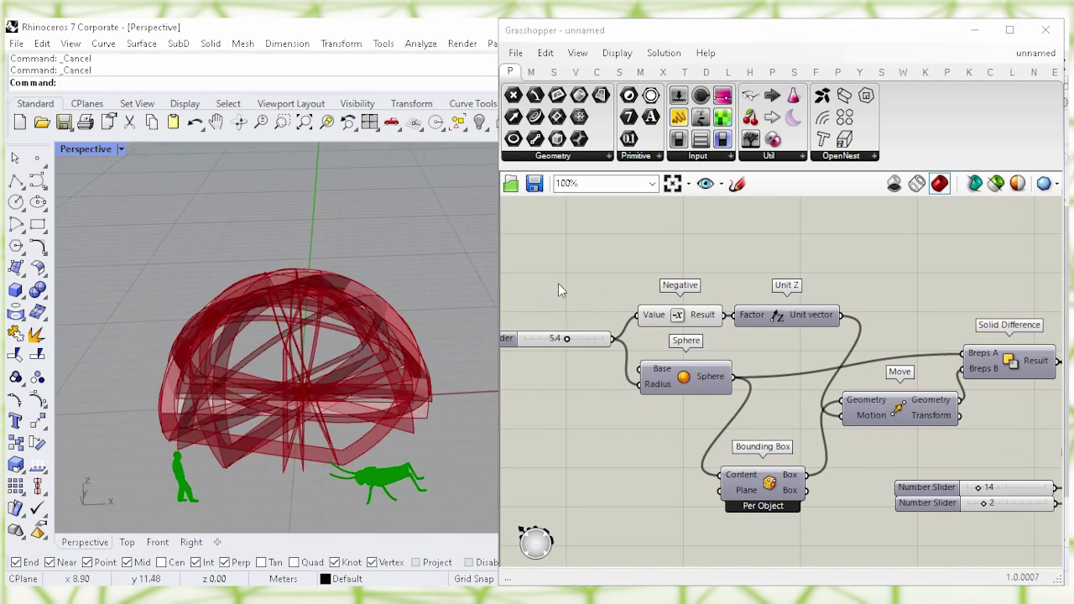
{"action": "right_click_drag", "start_coordinate": [565, 297], "coordinate": [651, 294]}
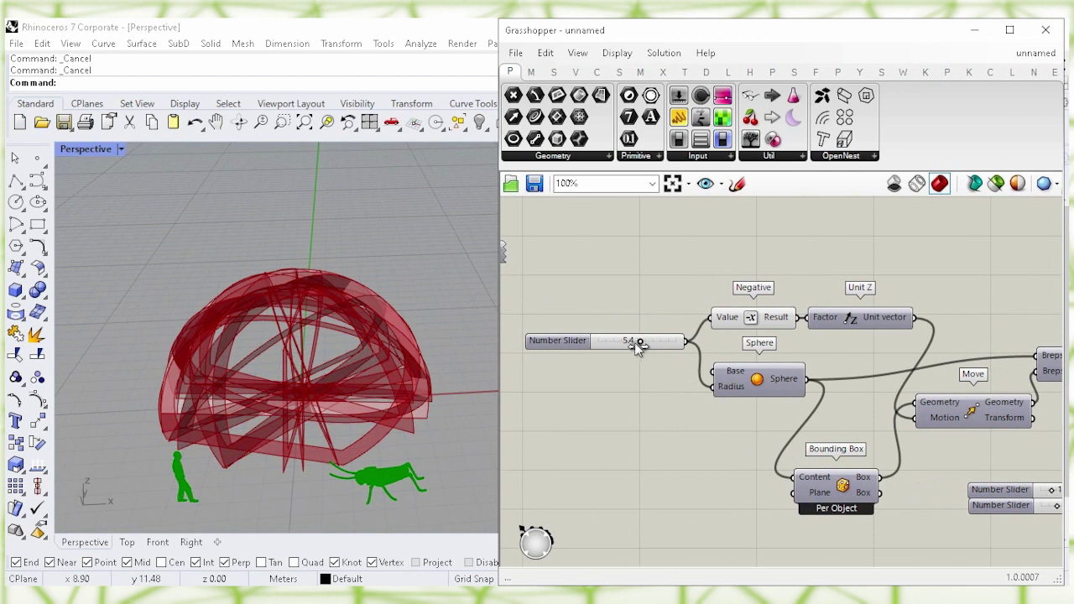
{"action": "left_click_drag", "start_coordinate": [627, 343], "coordinate": [640, 348]}
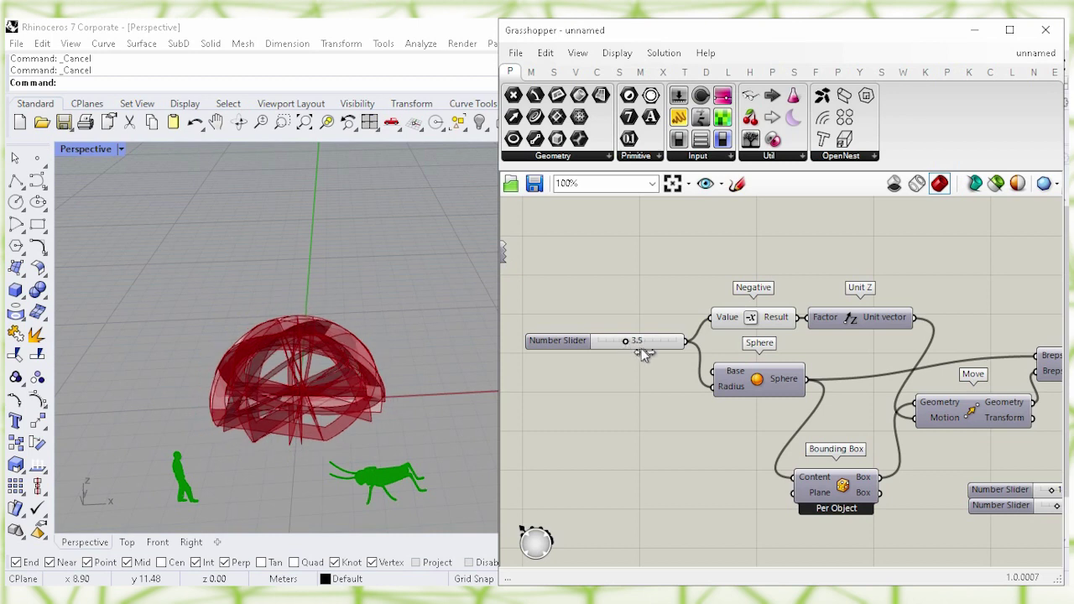
{"action": "left_click_drag", "start_coordinate": [641, 348], "coordinate": [641, 349]}
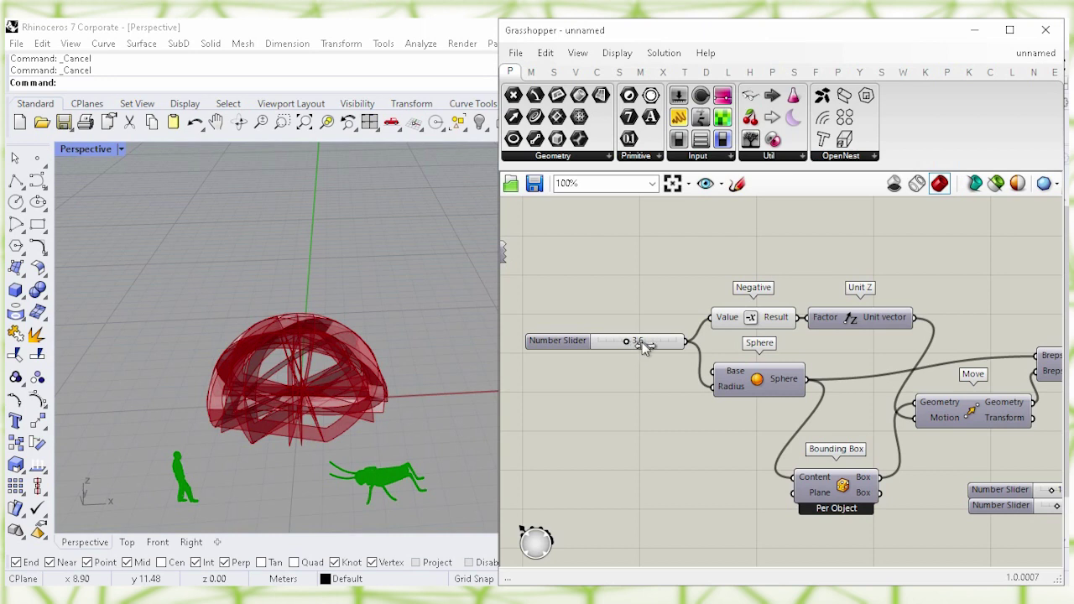
{"action": "left_click_drag", "start_coordinate": [643, 346], "coordinate": [645, 360]}
{"action": "left_click", "coordinate": [644, 348]}
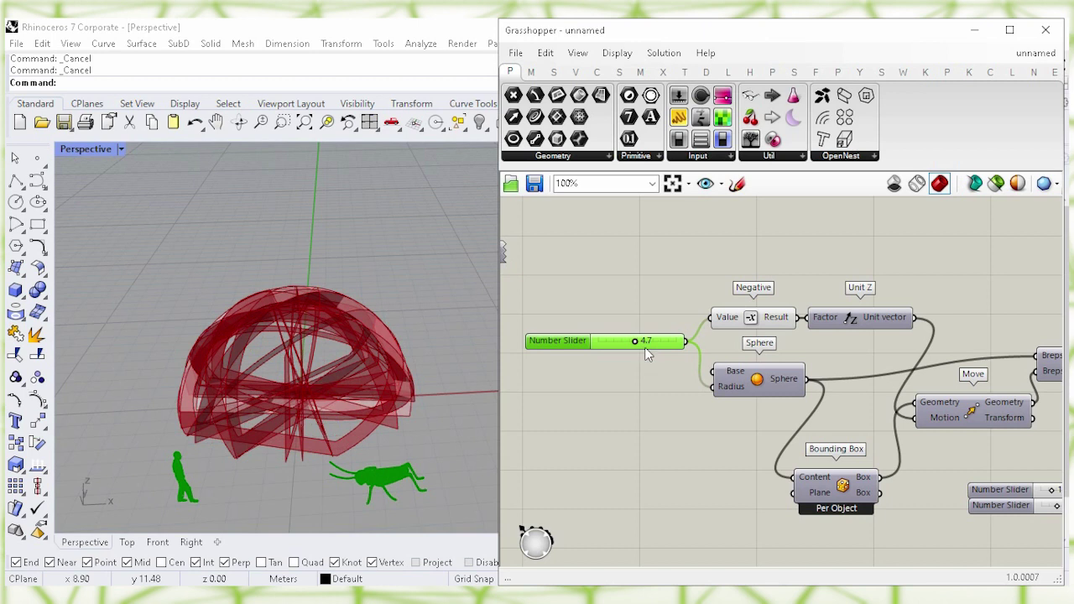
{"action": "double_click", "coordinate": [645, 345]}
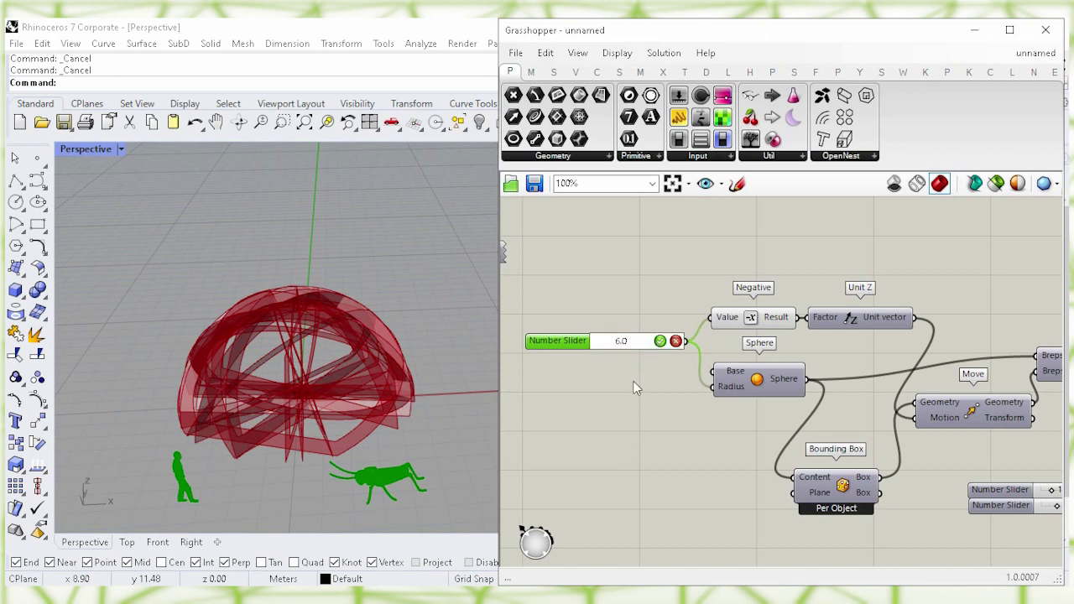
{"action": "left_click", "coordinate": [660, 341]}
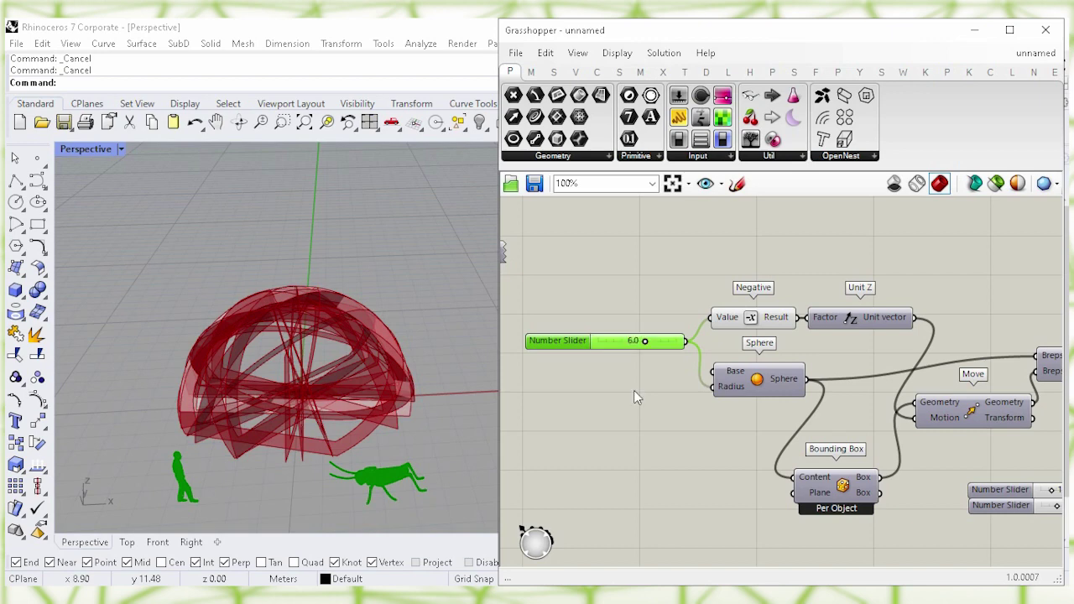
{"action": "left_click", "coordinate": [629, 405]}
Step: Bake the Boundary Surfaces component's rib surfaces to the Default layer as a group
{"action": "mouse_move", "coordinate": [623, 417]}
{"action": "right_mouse_down"}
{"action": "mouse_move", "coordinate": [645, 422]}
{"action": "mouse_move", "coordinate": [993, 276]}
{"action": "mouse_move", "coordinate": [860, 283]}
{"action": "mouse_move", "coordinate": [709, 262]}
{"action": "right_mouse_up"}
{"action": "right_click_drag", "start_coordinate": [937, 259], "coordinate": [738, 257]}
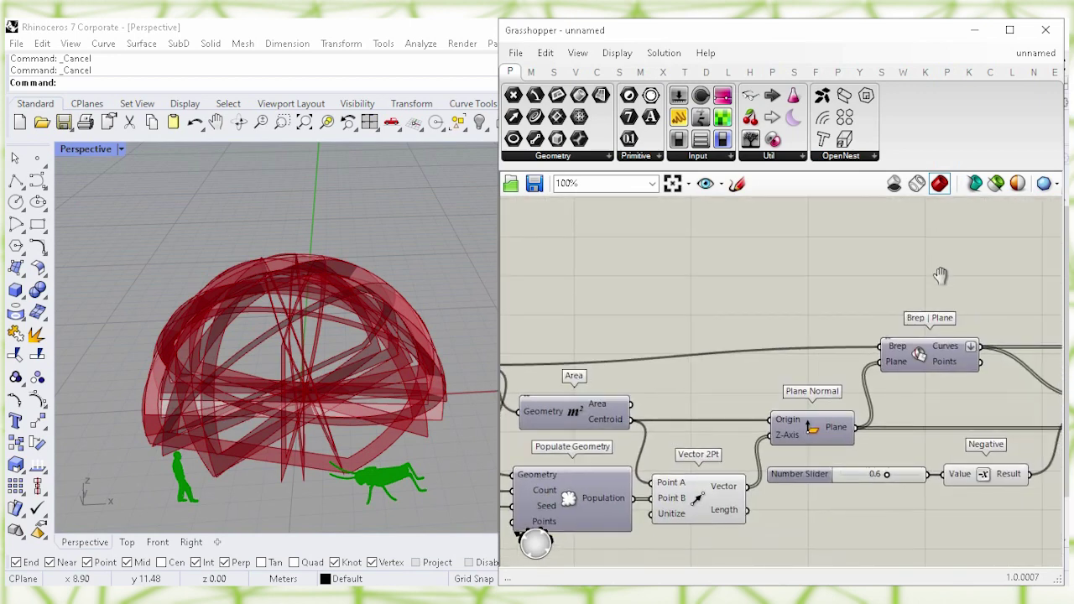
{"action": "right_click_drag", "start_coordinate": [941, 276], "coordinate": [750, 259]}
{"action": "right_click_drag", "start_coordinate": [876, 256], "coordinate": [851, 283]}
{"action": "mouse_move", "coordinate": [1040, 261]}
{"action": "right_mouse_down"}
{"action": "mouse_move", "coordinate": [923, 276]}
{"action": "mouse_move", "coordinate": [827, 348]}
{"action": "right_mouse_up"}
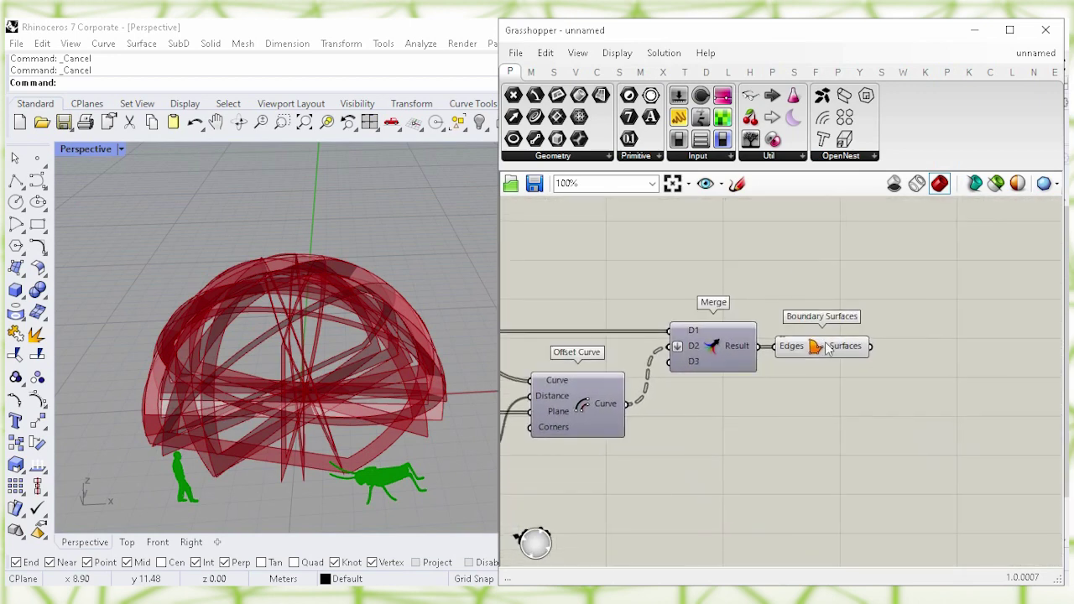
{"action": "left_click", "coordinate": [826, 348]}
{"action": "right_click", "coordinate": [815, 347]}
{"action": "left_click", "coordinate": [851, 429]}
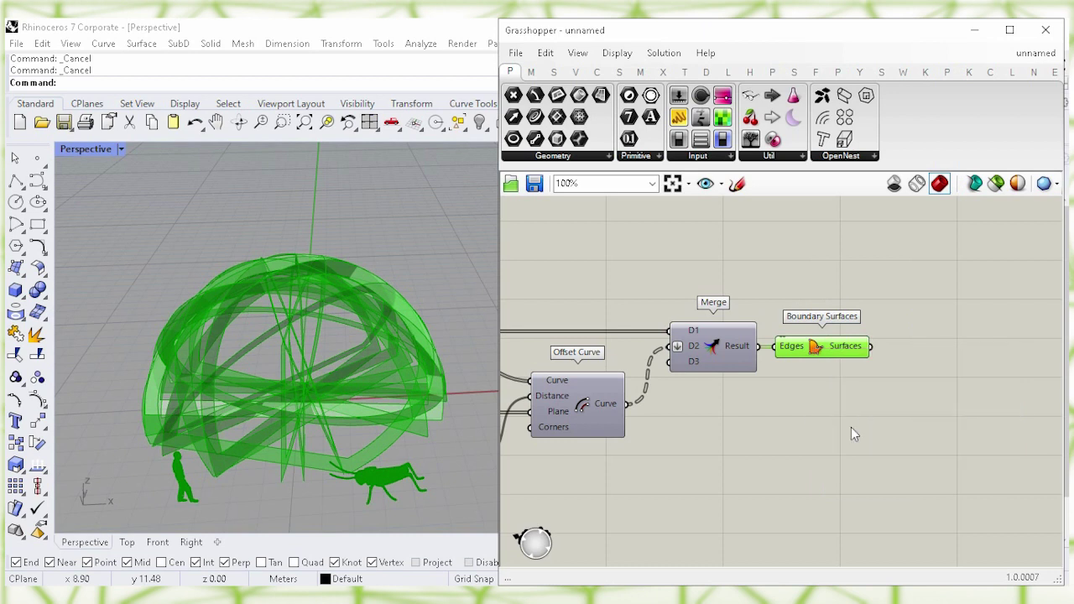
{"action": "left_click", "coordinate": [839, 304]}
{"action": "left_click", "coordinate": [813, 513]}
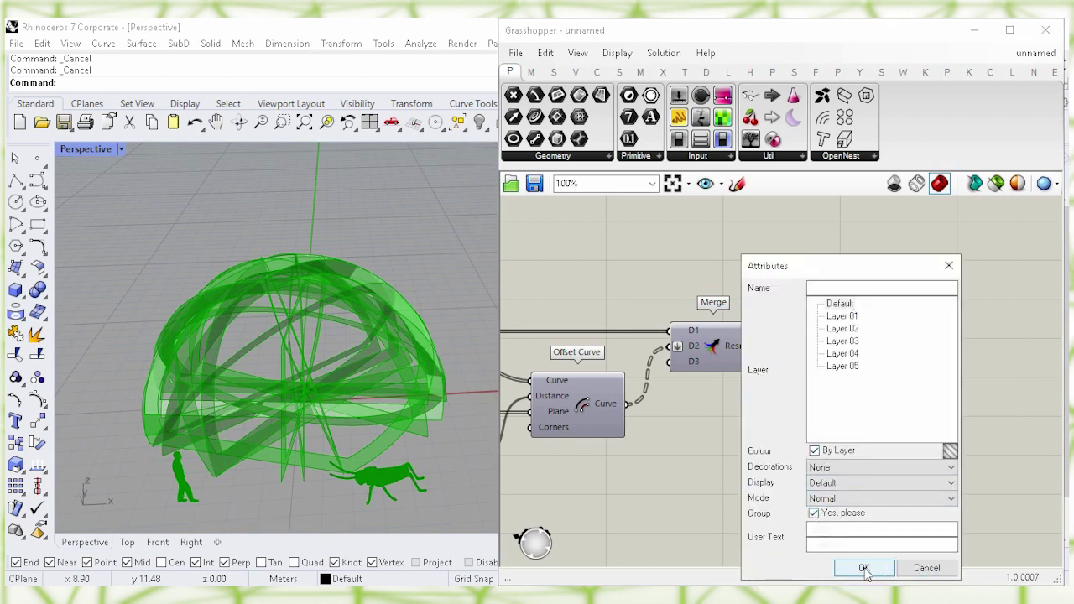
{"action": "left_click", "coordinate": [863, 568]}
Step: Turn off the preview of the Boundary Surfaces component
{"action": "left_click", "coordinate": [842, 466]}
{"action": "left_click", "coordinate": [821, 352]}
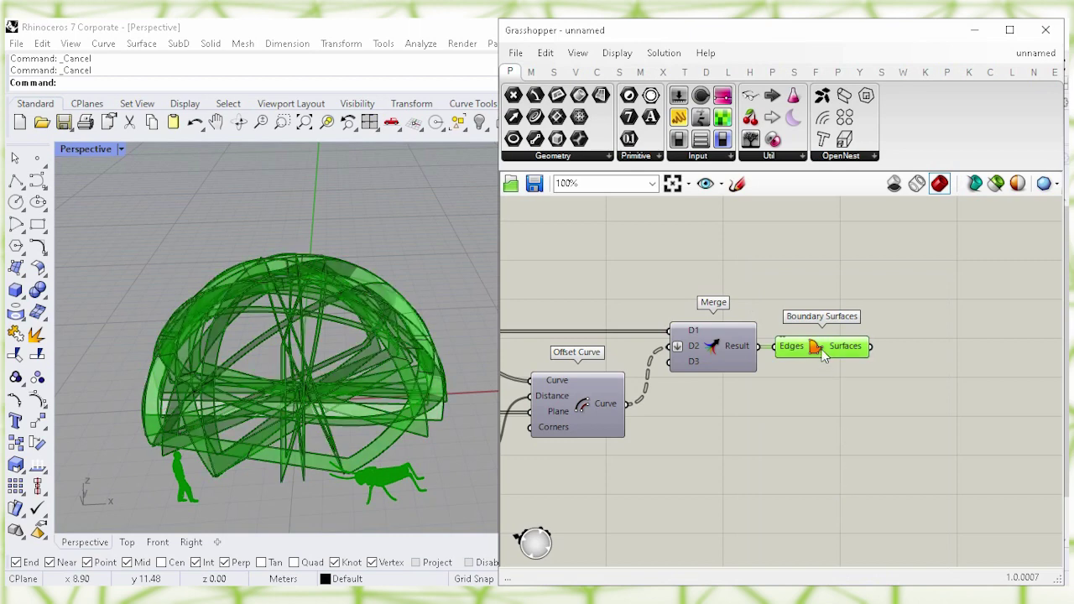
{"action": "right_click", "coordinate": [817, 349]}
{"action": "left_click", "coordinate": [985, 374]}
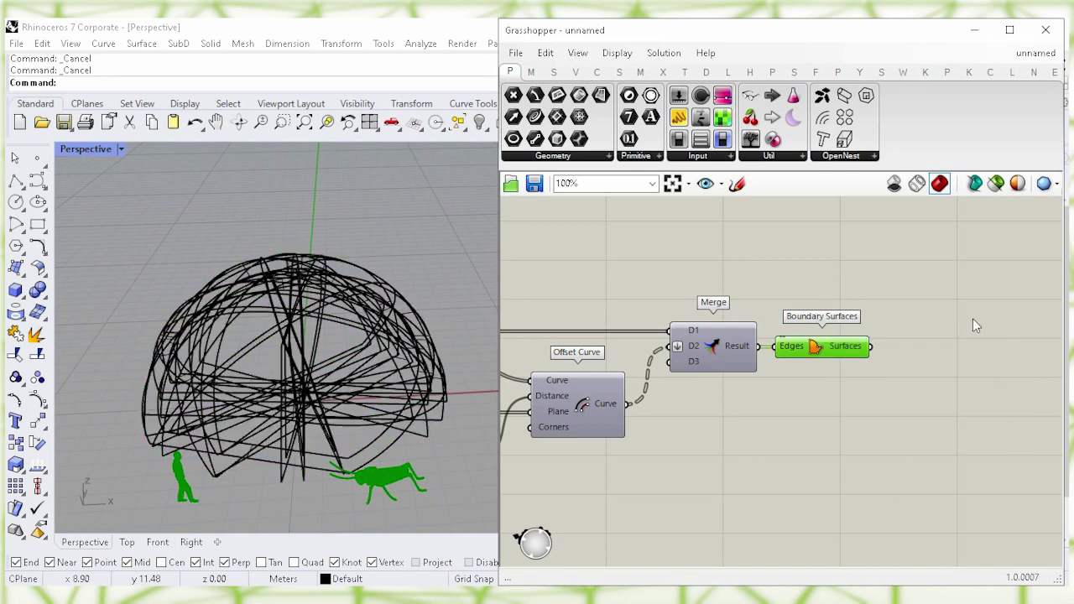
Step: Minimise Grasshopper to work in Rhino and set the Perspective viewport's display mode to Shaded
{"action": "left_click", "coordinate": [974, 29]}
{"action": "right_click_drag", "start_coordinate": [533, 249], "coordinate": [626, 295]}
{"action": "key", "text": "ctrl+a"}
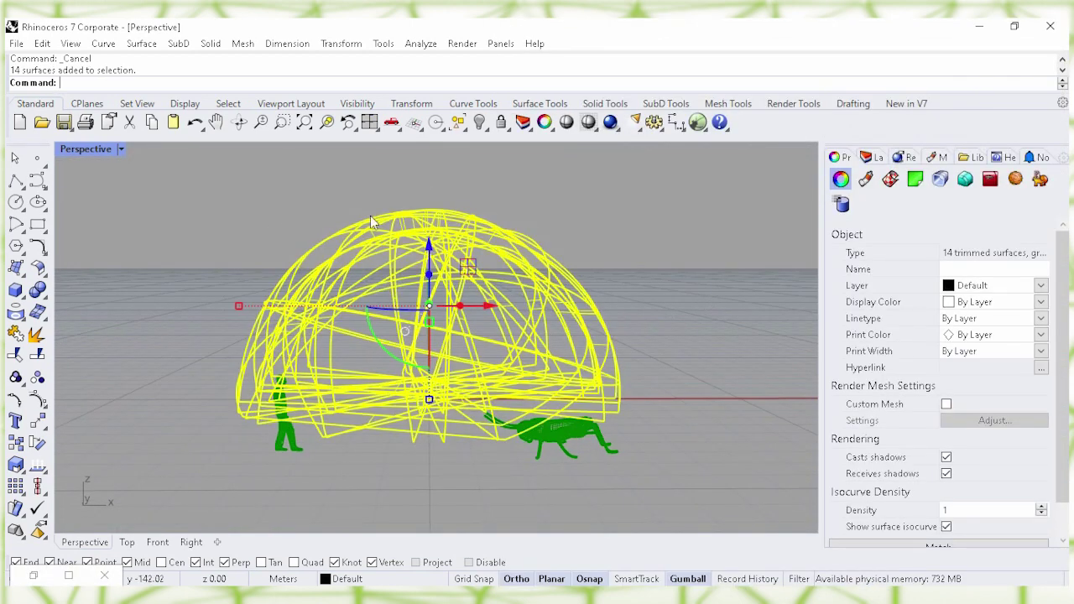
{"action": "left_click", "coordinate": [121, 149]}
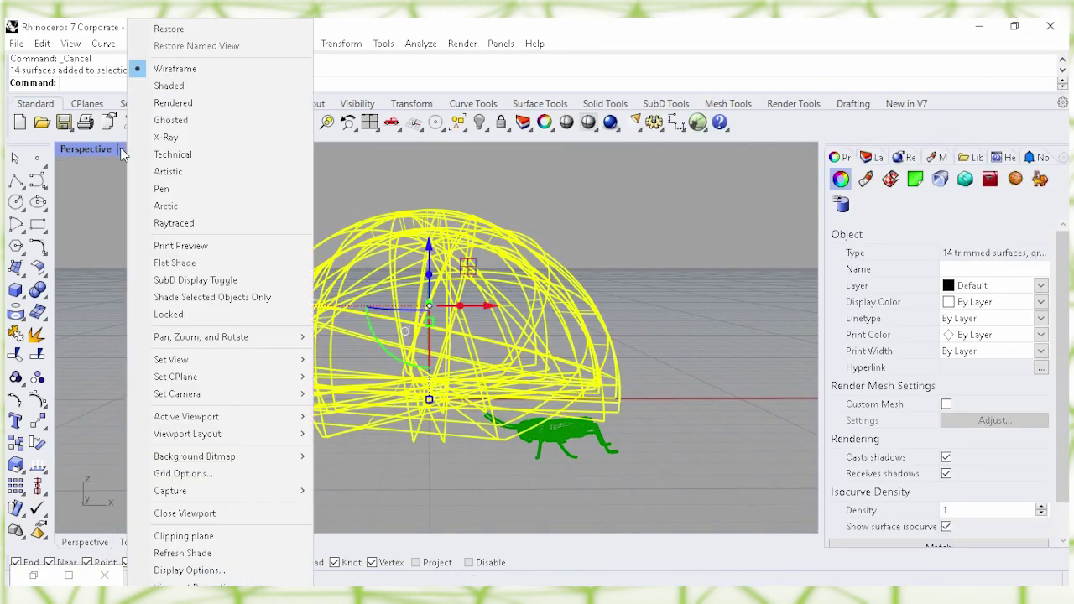
{"action": "left_click", "coordinate": [216, 85]}
{"action": "left_click", "coordinate": [192, 249]}
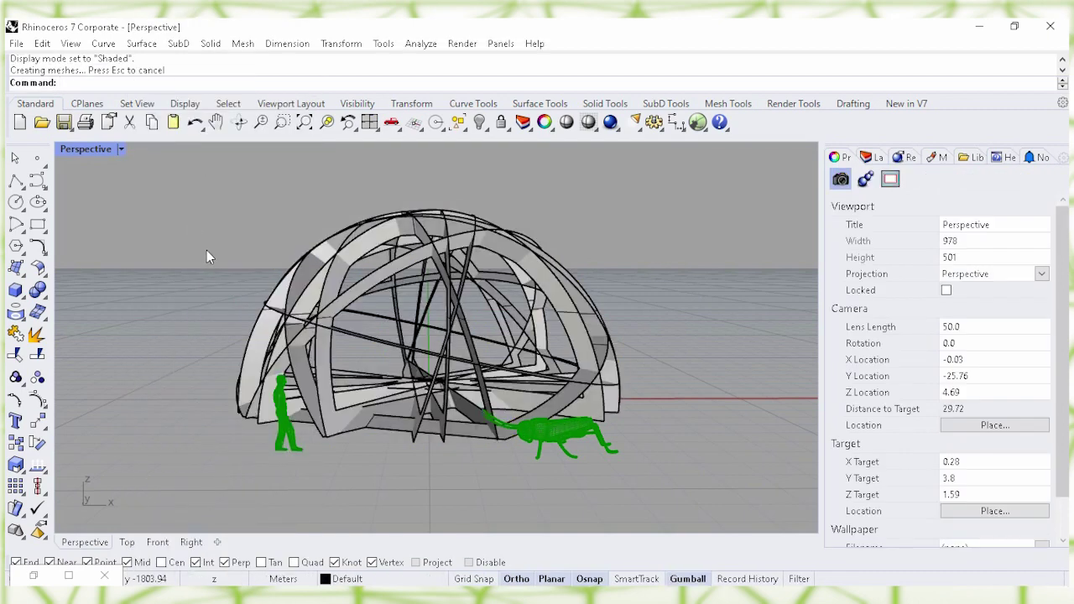
Step: Hide the surface isocurves on all the baked rib surfaces
{"action": "key", "text": "ctrl+a"}
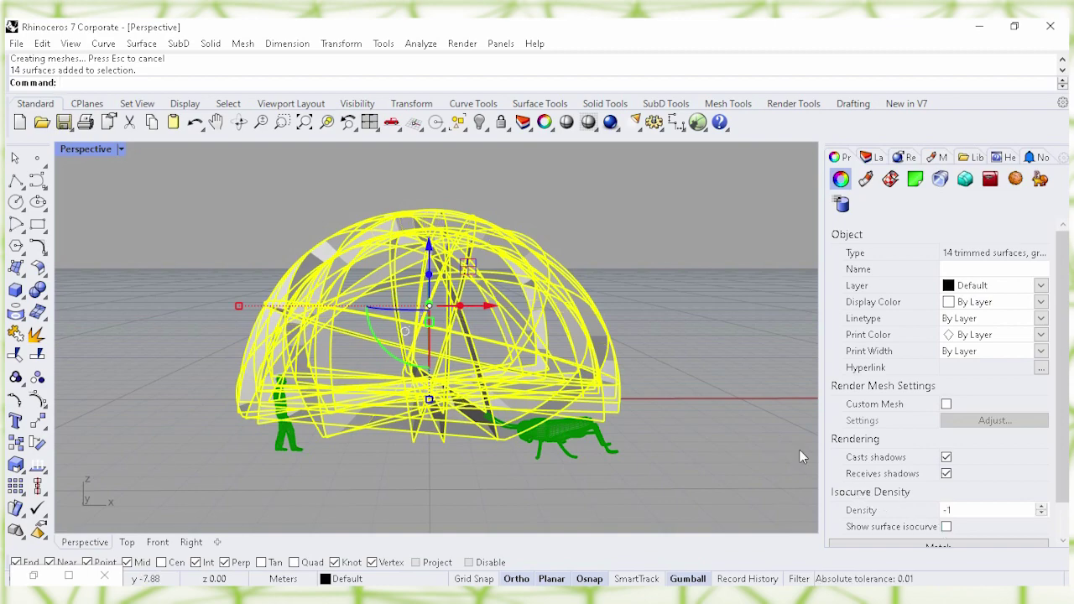
{"action": "left_click", "coordinate": [697, 371]}
{"action": "mouse_move", "coordinate": [697, 372]}
{"action": "right_mouse_down"}
{"action": "mouse_move", "coordinate": [669, 369]}
{"action": "mouse_move", "coordinate": [712, 372]}
{"action": "mouse_move", "coordinate": [678, 395]}
{"action": "right_mouse_up"}
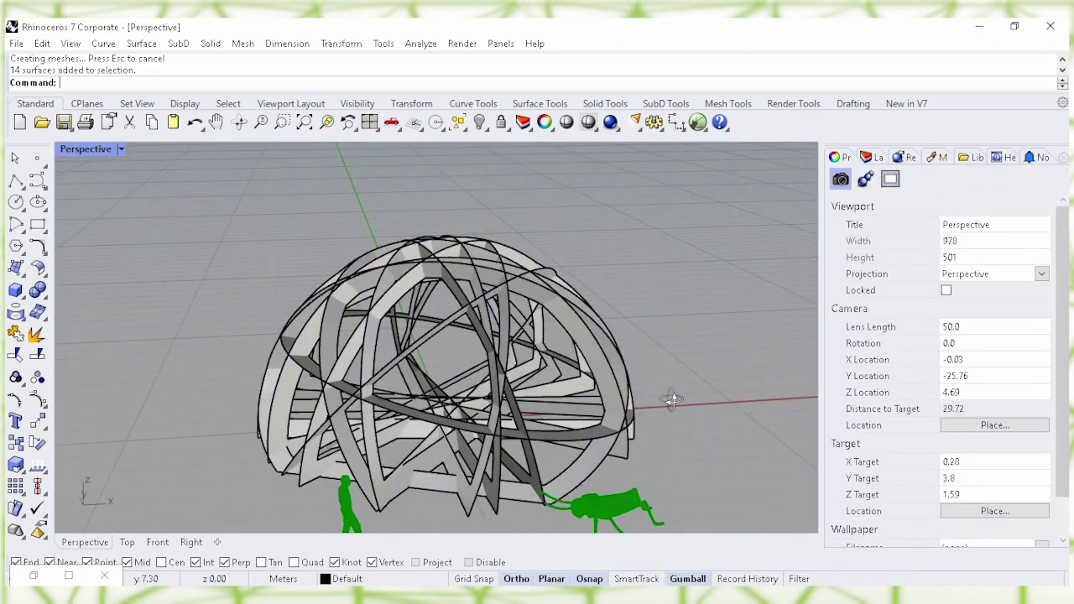
{"action": "right_click_drag", "start_coordinate": [589, 265], "coordinate": [564, 293]}
Step: Thicken all the baked rib surfaces into solids with OffsetSrf, using a distance of 0.09 and BothSides=Yes
{"action": "key", "text": "ctrl+a"}
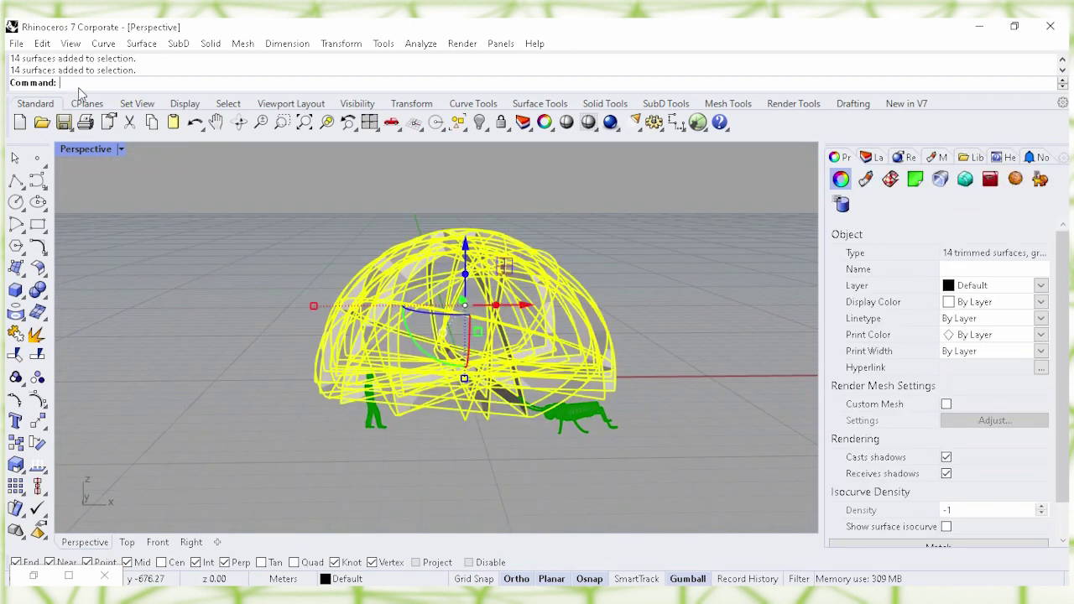
{"action": "type", "text": "ffsetSrf"}
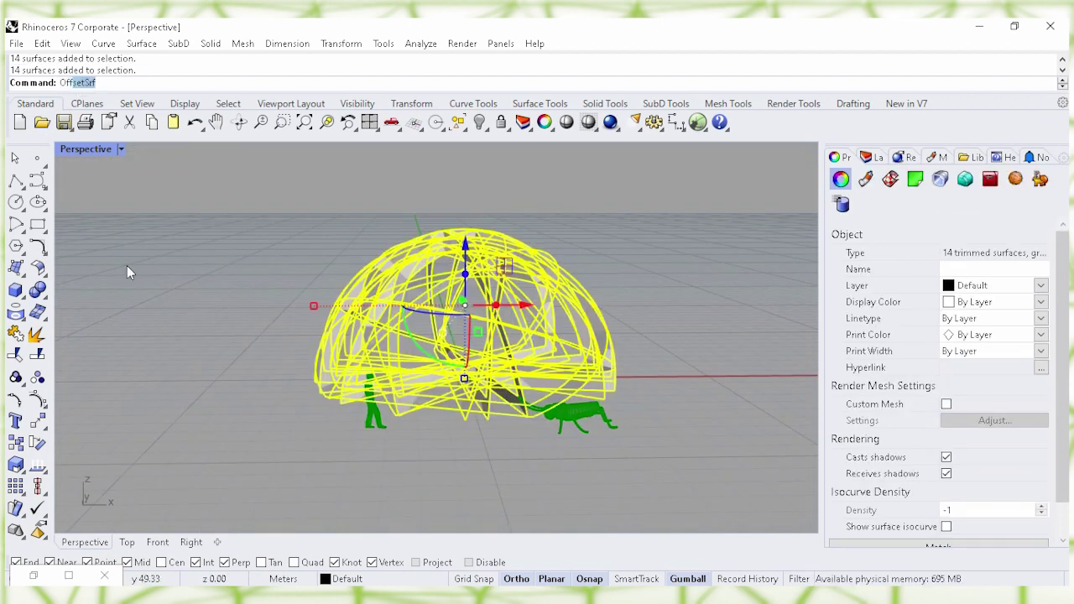
{"action": "key", "text": "Return"}
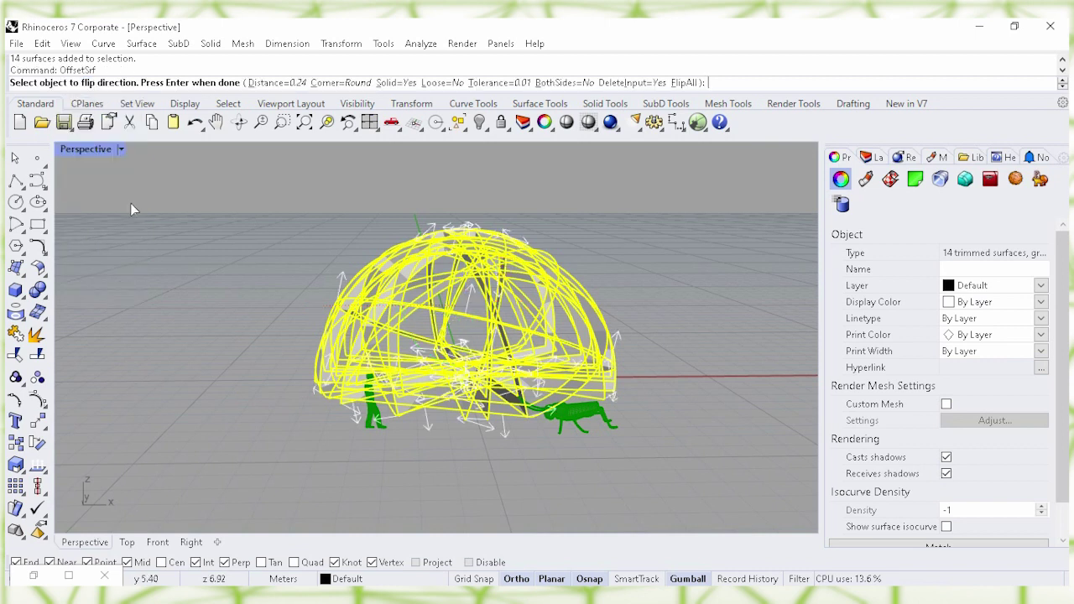
{"action": "left_click", "coordinate": [268, 83]}
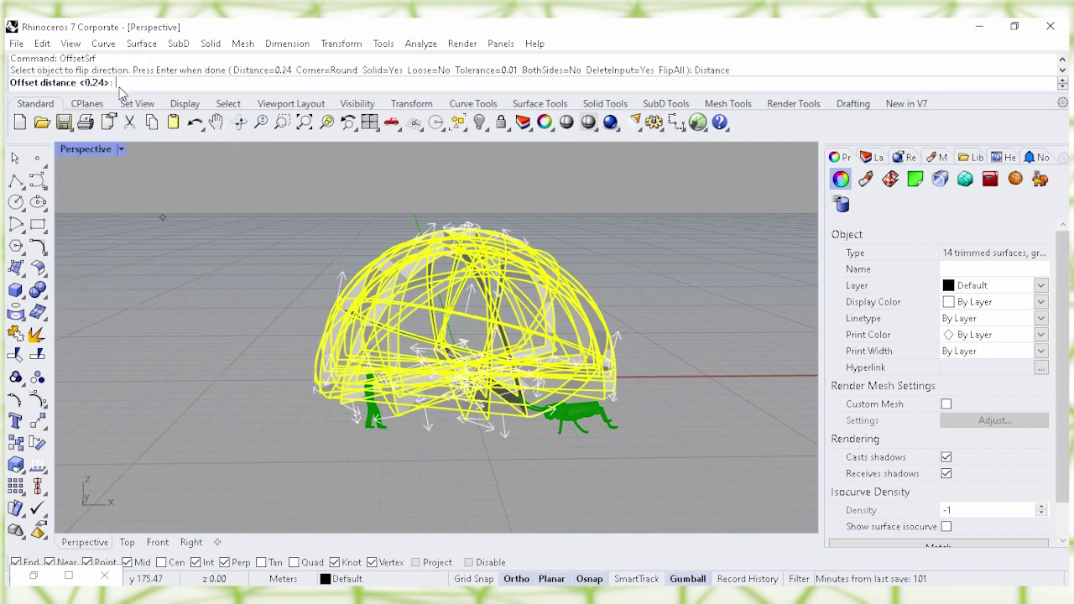
{"action": "type", "text": "0"}
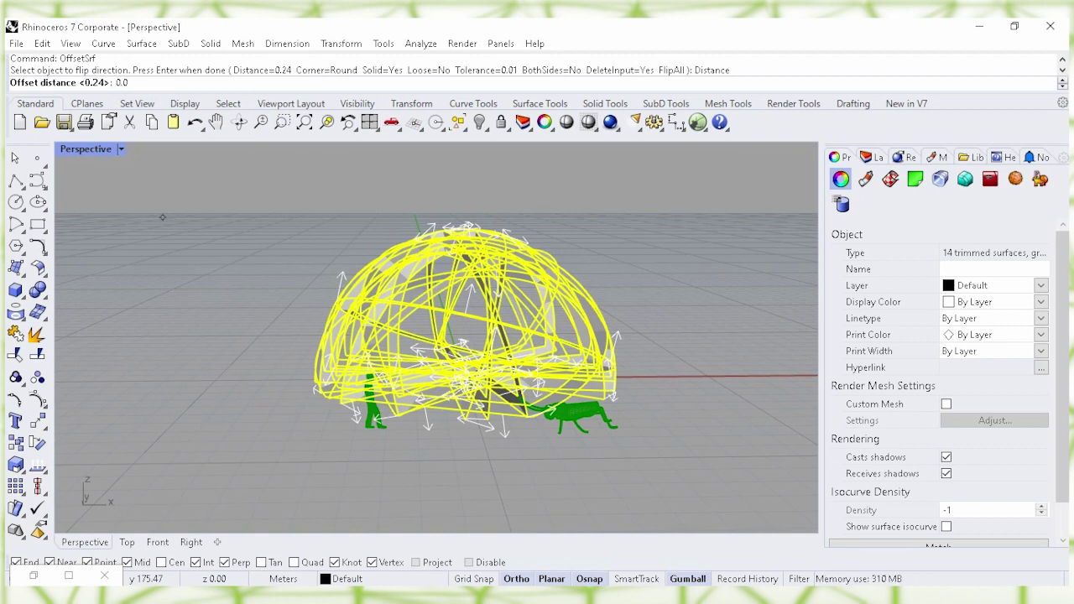
{"action": "right_click", "coordinate": [162, 91]}
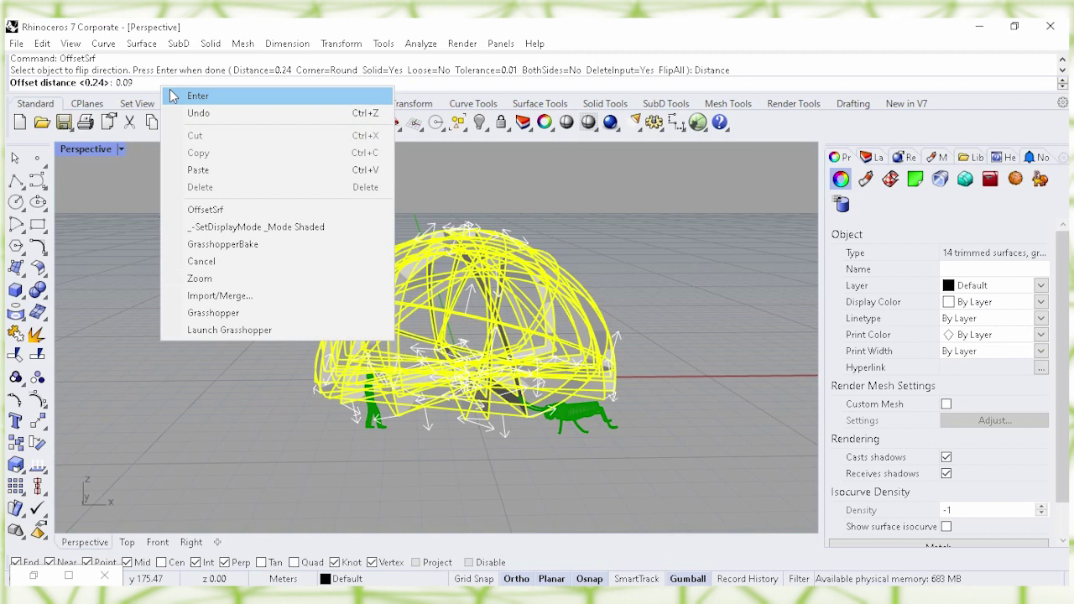
{"action": "left_click", "coordinate": [205, 99]}
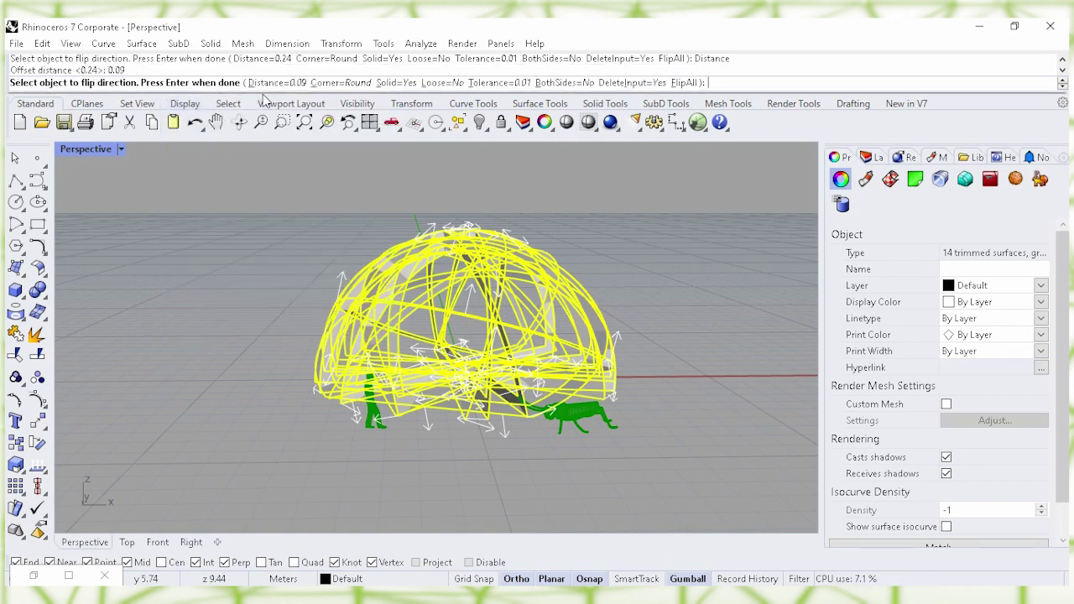
{"action": "left_click", "coordinate": [560, 83]}
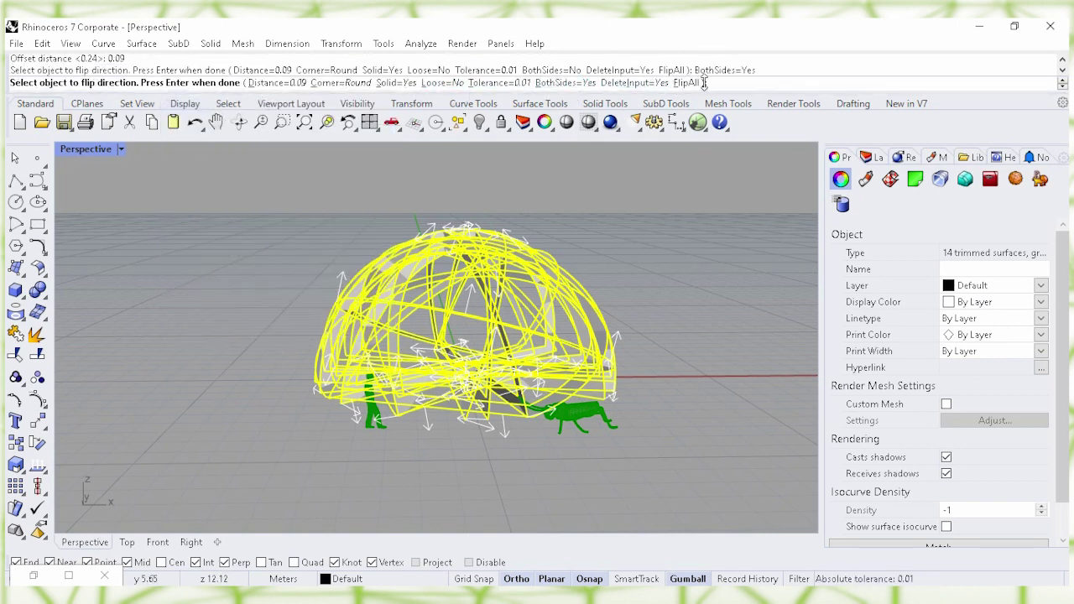
{"action": "right_click", "coordinate": [734, 87]}
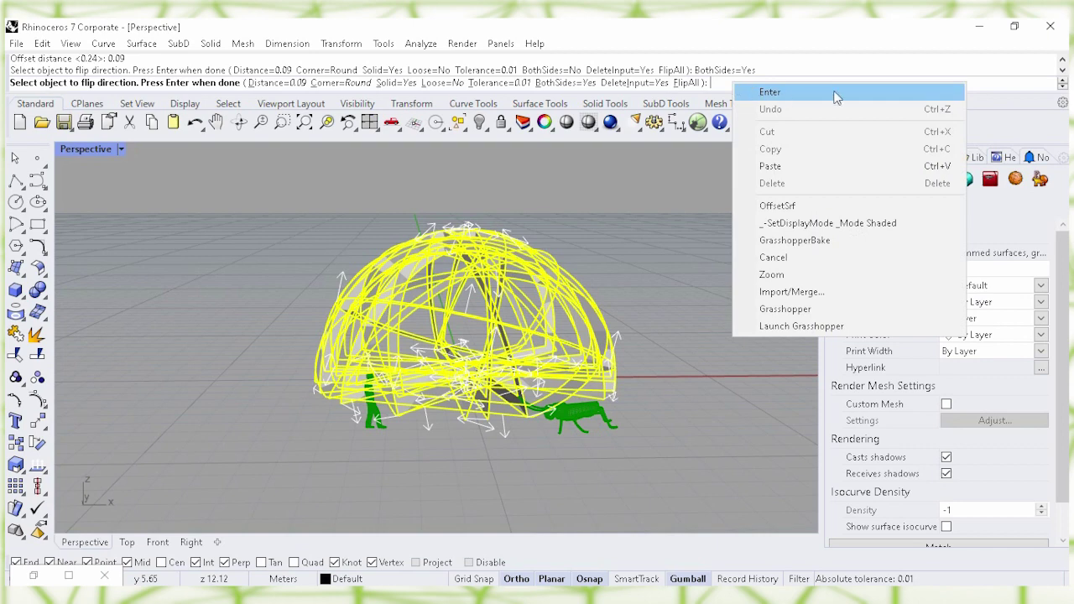
{"action": "left_click", "coordinate": [765, 92]}
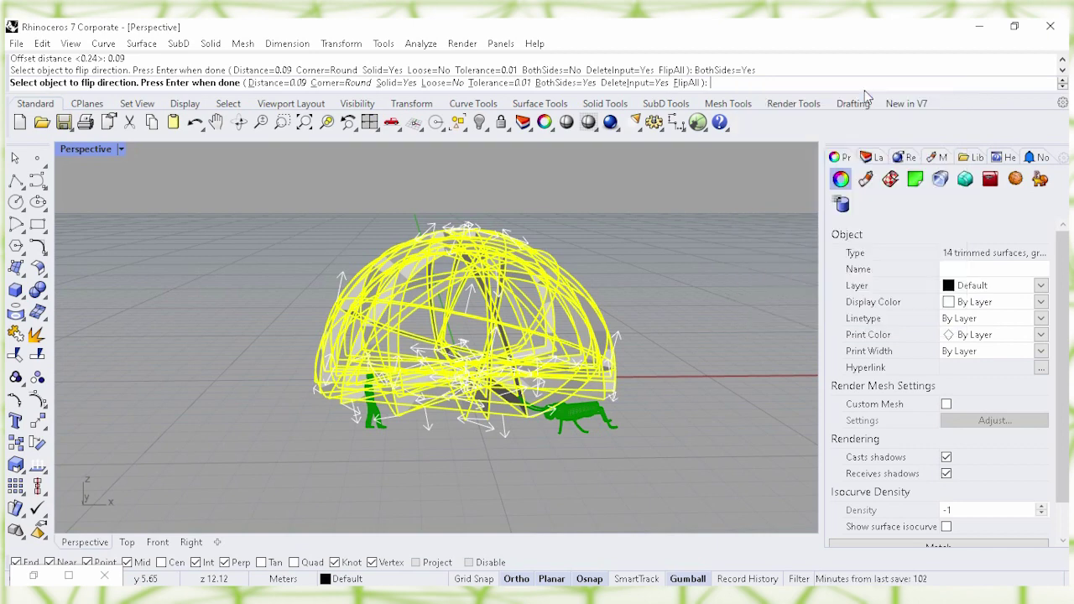
{"action": "left_click", "coordinate": [596, 248]}
Step: Set the Perspective viewport's display mode to Rendered and inspect the solid rib dome beside the scale figures
{"action": "scroll", "coordinate": [610, 272], "scroll_direction": "up", "scroll_amount": 2}
{"action": "right_click_drag", "start_coordinate": [610, 272], "coordinate": [602, 255]}
{"action": "left_click", "coordinate": [120, 149]}
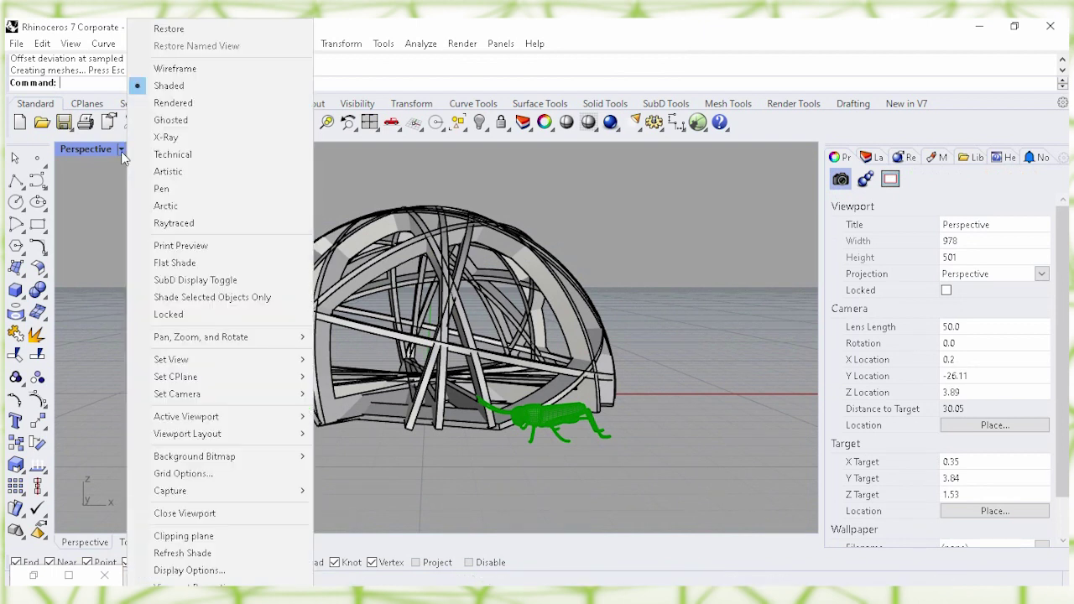
{"action": "left_click", "coordinate": [173, 102]}
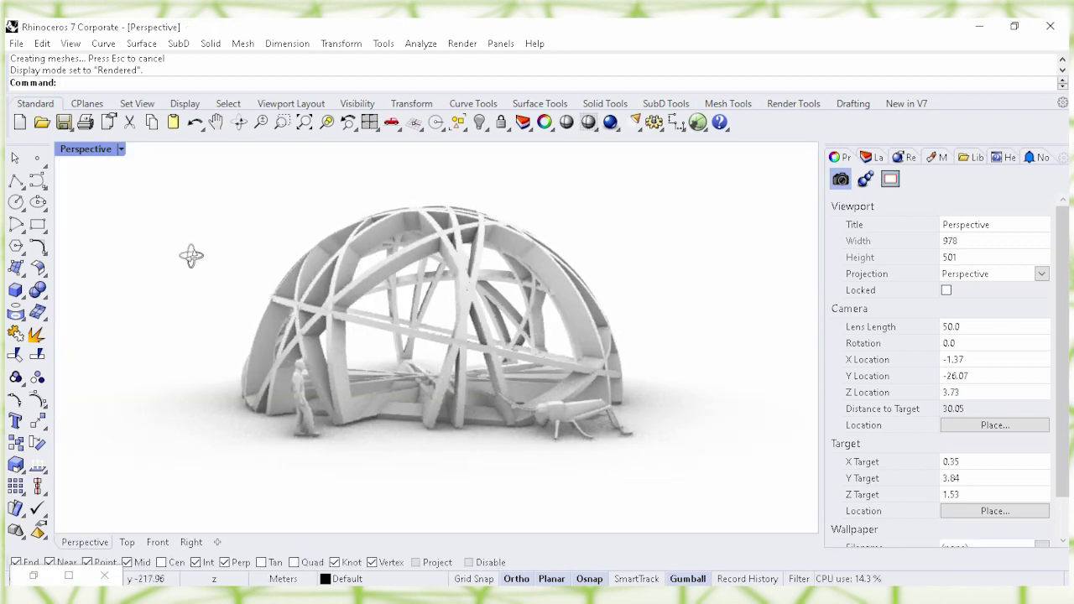
{"action": "right_click_drag", "start_coordinate": [276, 254], "coordinate": [490, 356]}
{"action": "right_click_drag", "start_coordinate": [418, 336], "coordinate": [546, 349]}
{"action": "scroll", "coordinate": [579, 344], "scroll_direction": "up", "scroll_amount": 2}
{"action": "right_click_drag", "start_coordinate": [618, 350], "coordinate": [590, 367]}
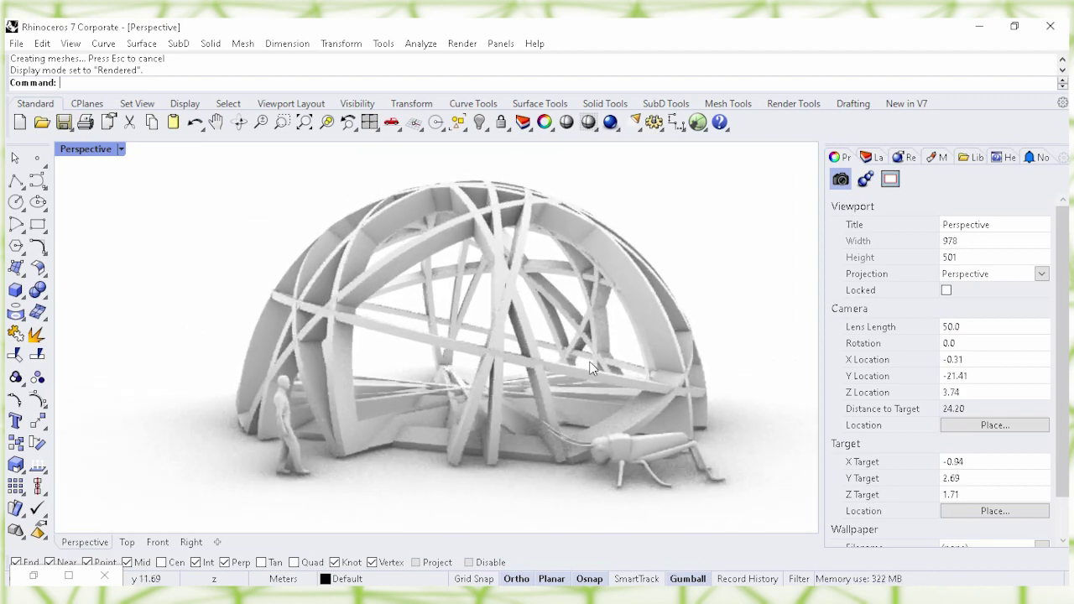
{"action": "scroll", "coordinate": [591, 367], "scroll_direction": "up", "scroll_amount": 2}
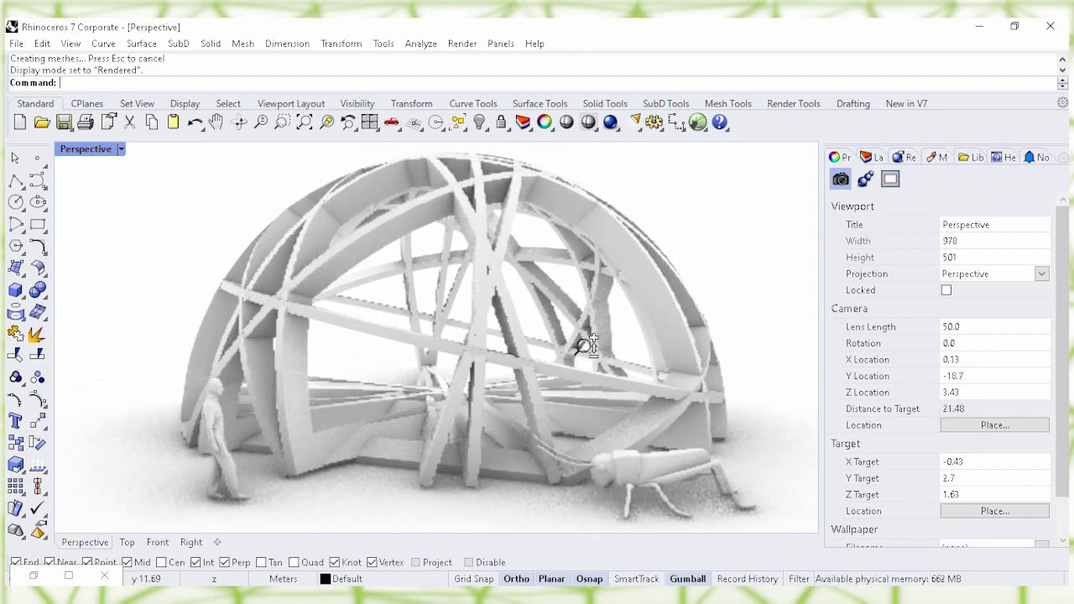
{"action": "right_click_drag", "start_coordinate": [585, 341], "coordinate": [586, 344], "text": "shift"}
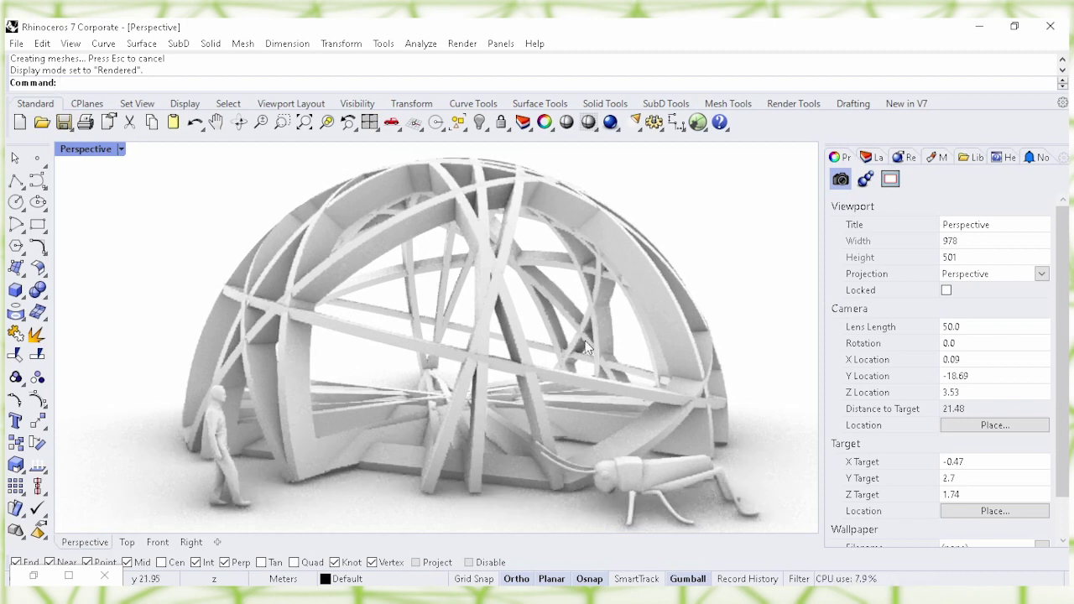